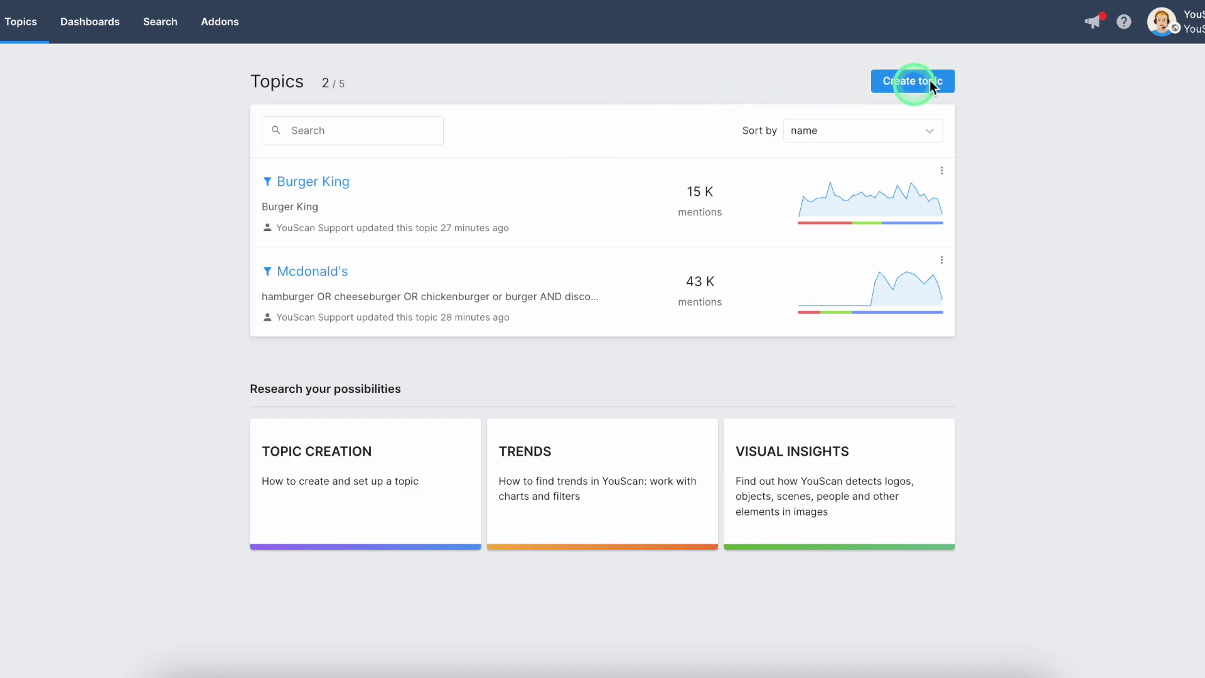
Start a new topic named Test from the Topics page.
left_click(1189, 28)
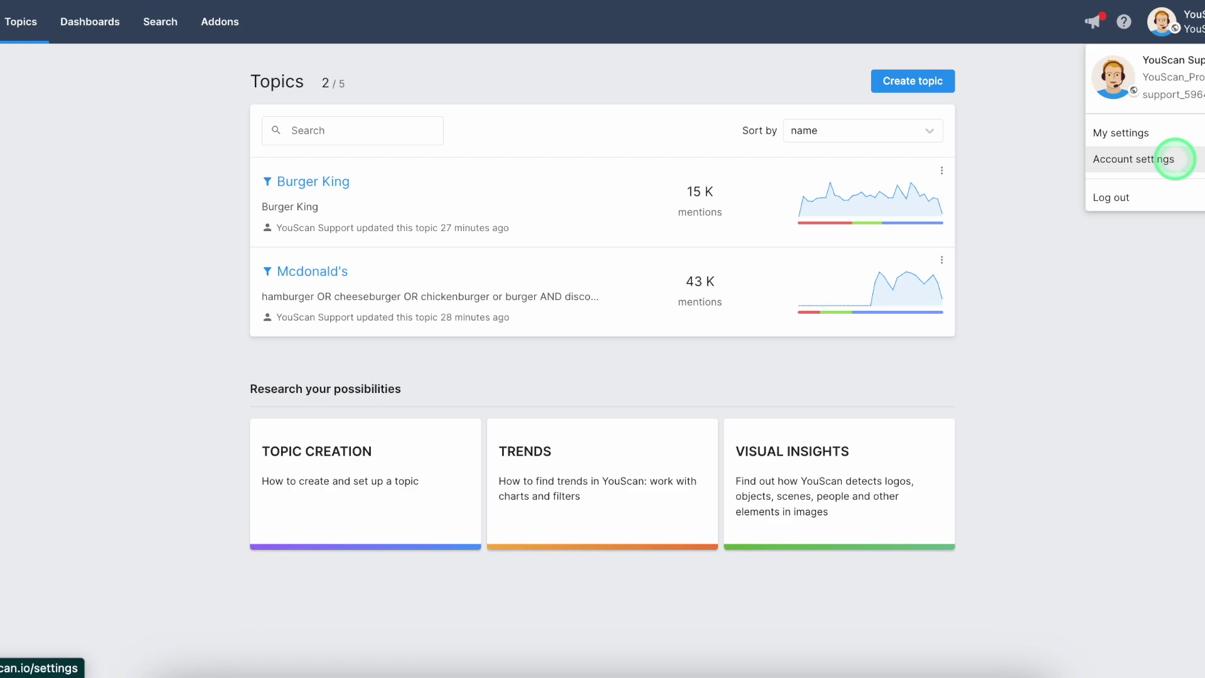
left_click(98, 227)
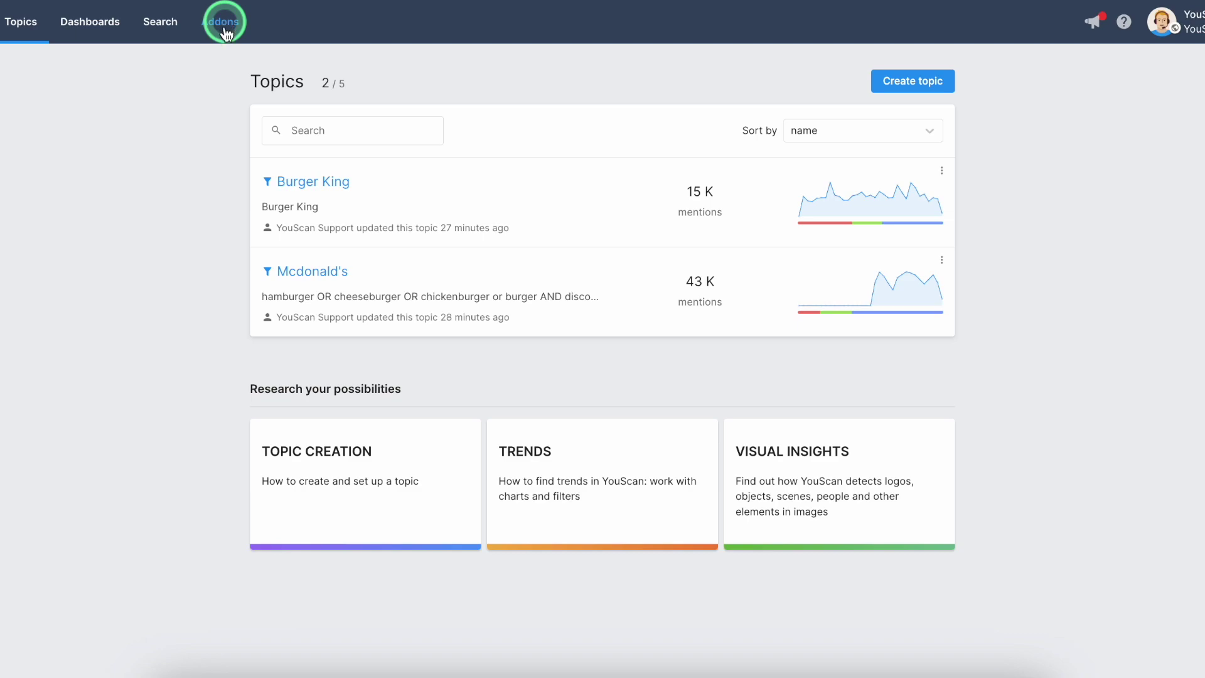
left_click(890, 80)
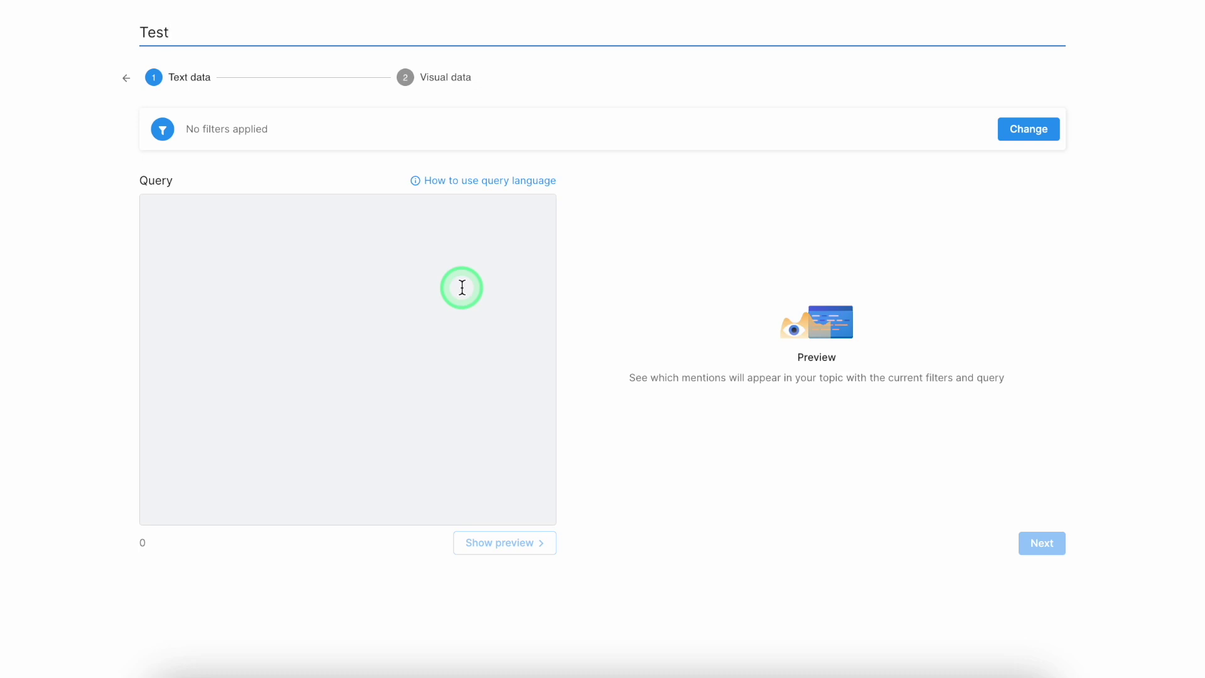
Paste the burger Boolean query (hamburger, cheeseburger, chickenburger, discounts, minus mushroom sauce) into the query editor.
left_click(149, 32)
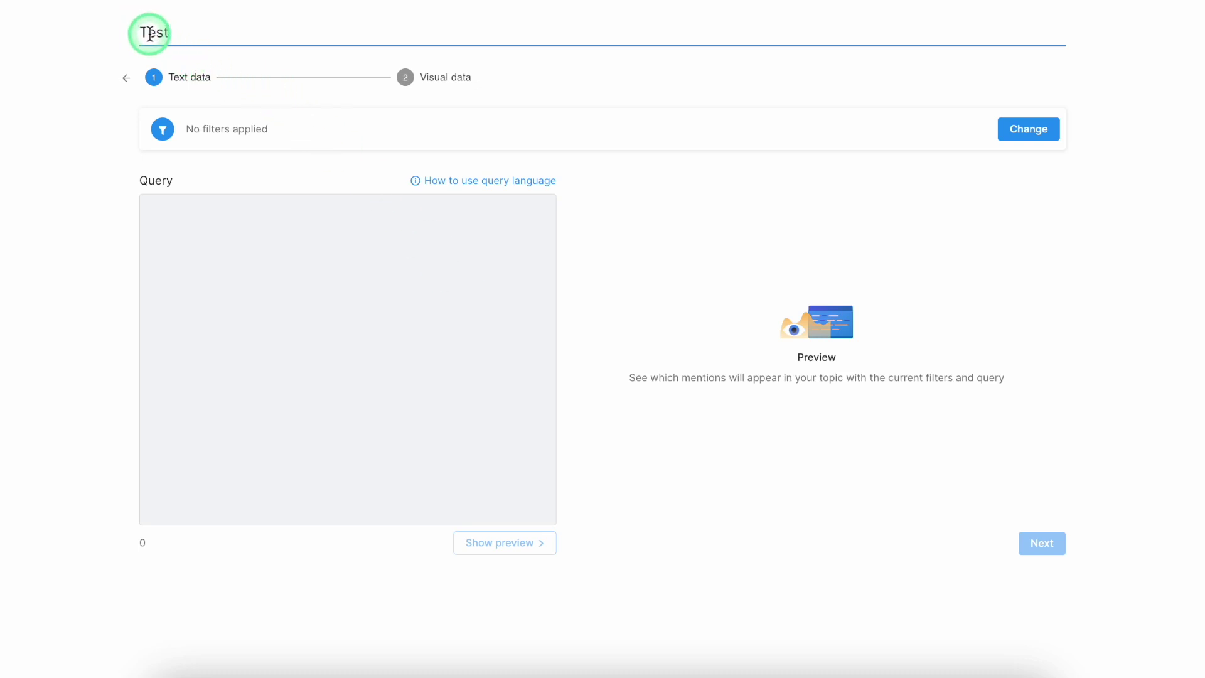
left_click(194, 247)
type("hamburger OR cheeseburger OR chickenburger  OR burger AND discount OR burger /7 \"two for one\"  AND NOT (mushroom /2 sauce)")
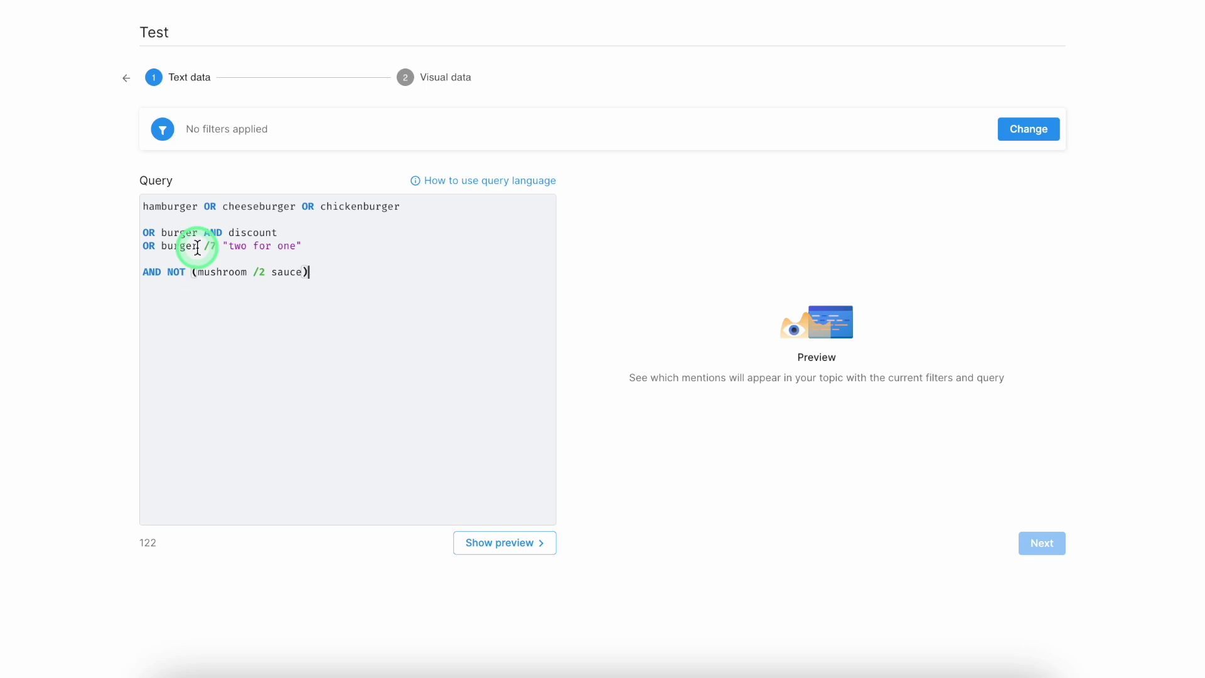
left_click(459, 186)
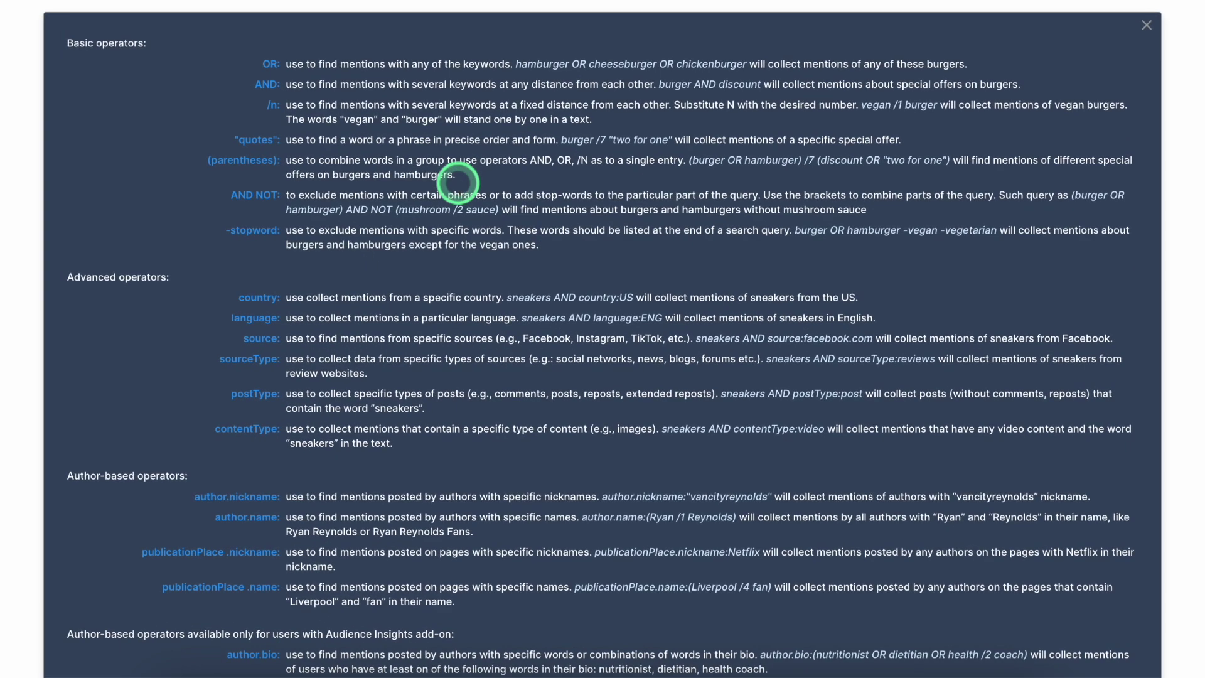
scroll(458, 183, "down", 3)
scroll(458, 182, "down", 1)
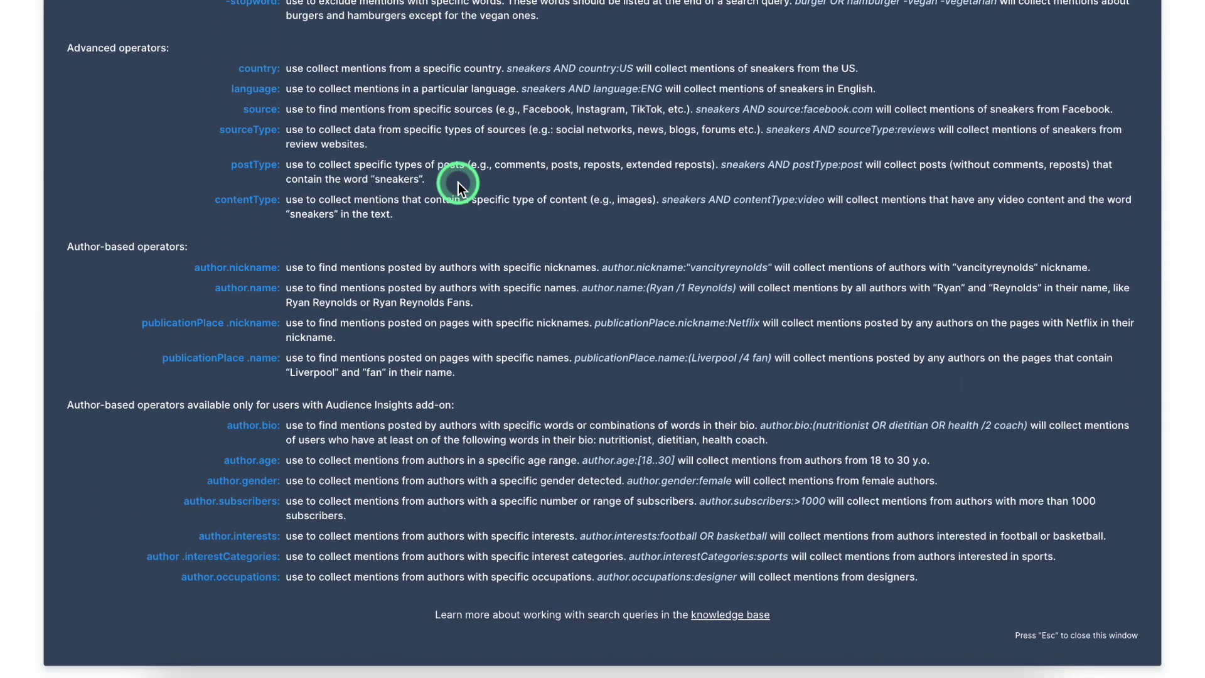
scroll(458, 182, "up", 3)
scroll(458, 183, "up", 1)
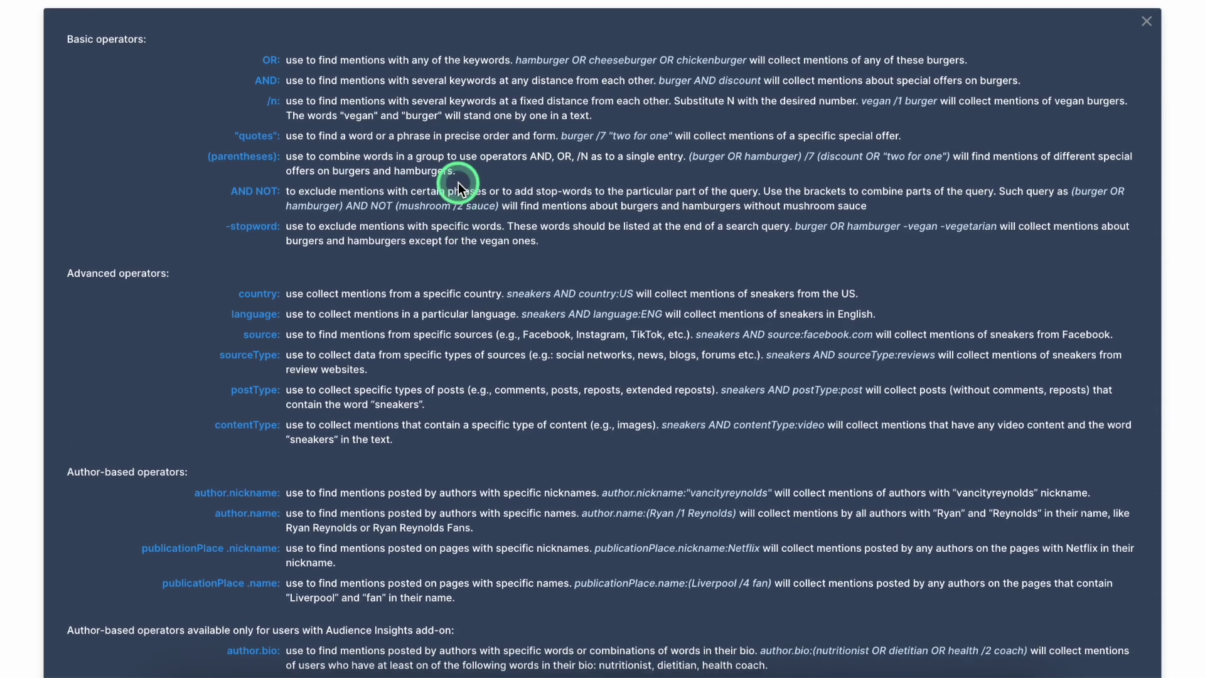
scroll(458, 182, "down", 4)
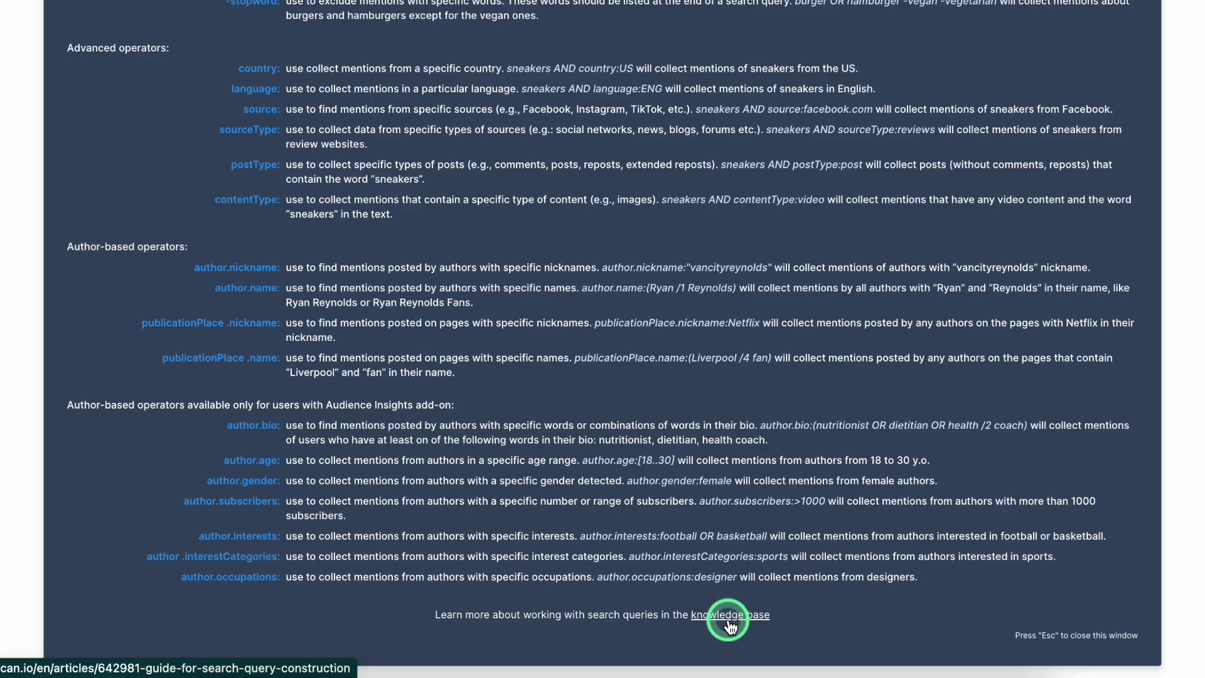
scroll(729, 621, "up", 10)
left_click(1200, 317)
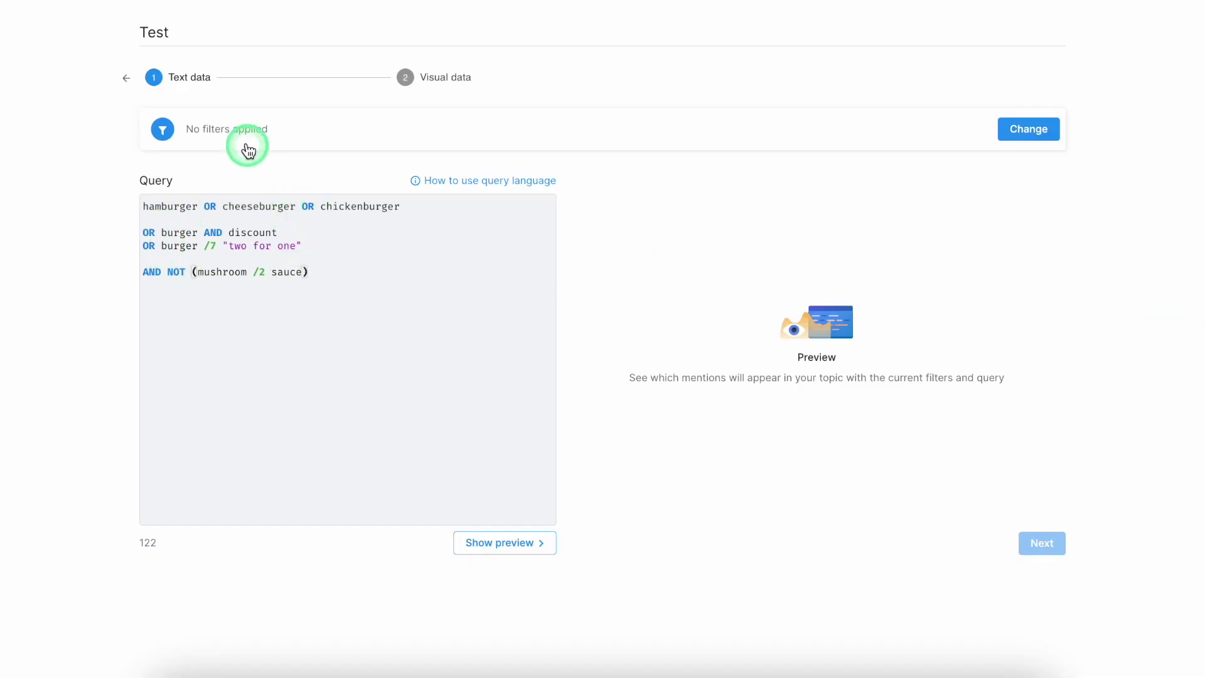
Apply filters for English, United States, Social networks source type and original posts only.
left_click(212, 131)
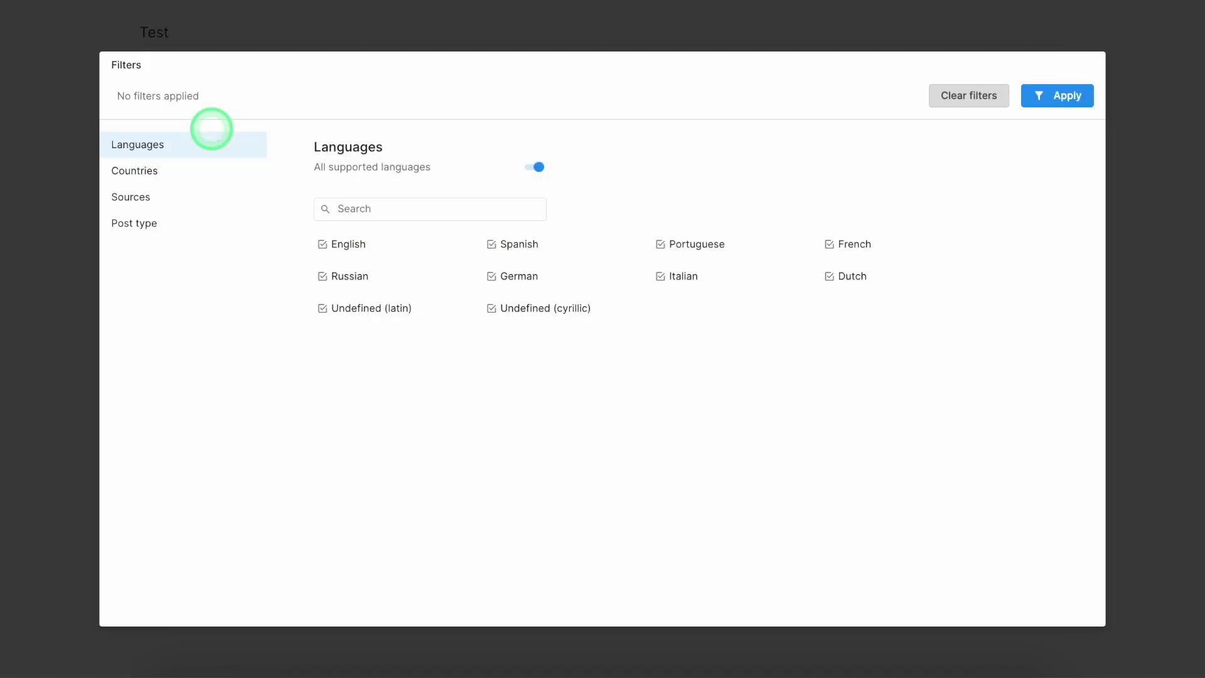
left_click(348, 245)
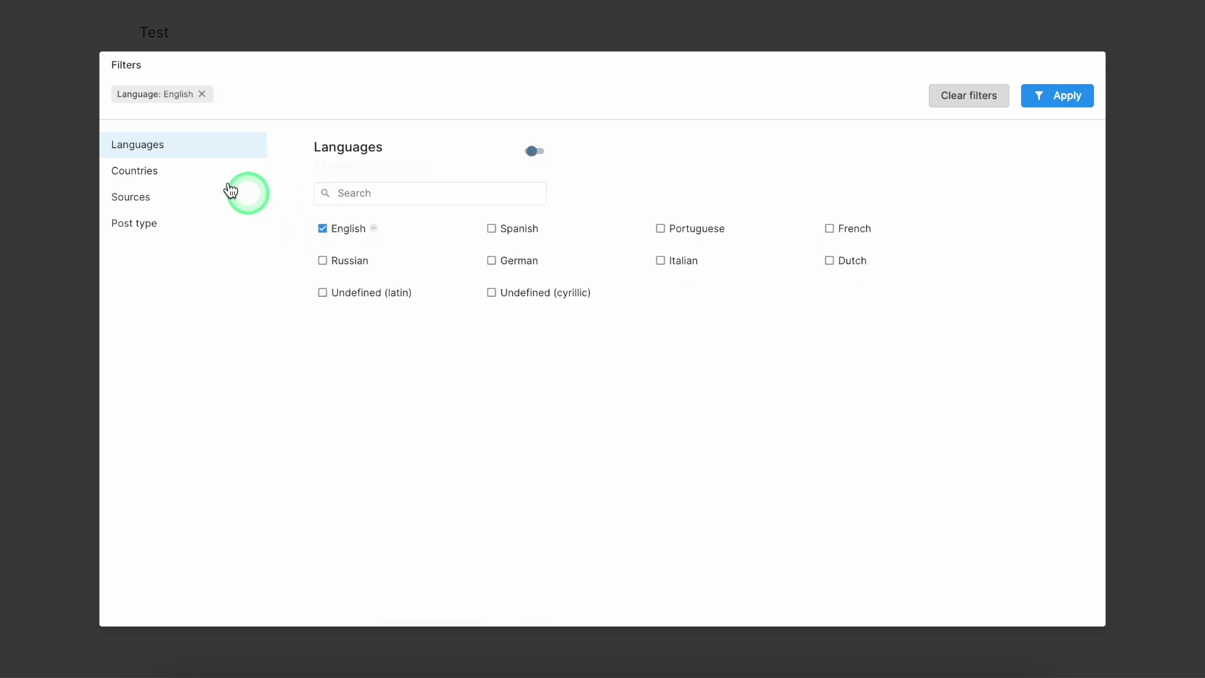
left_click(176, 177)
left_click(367, 344)
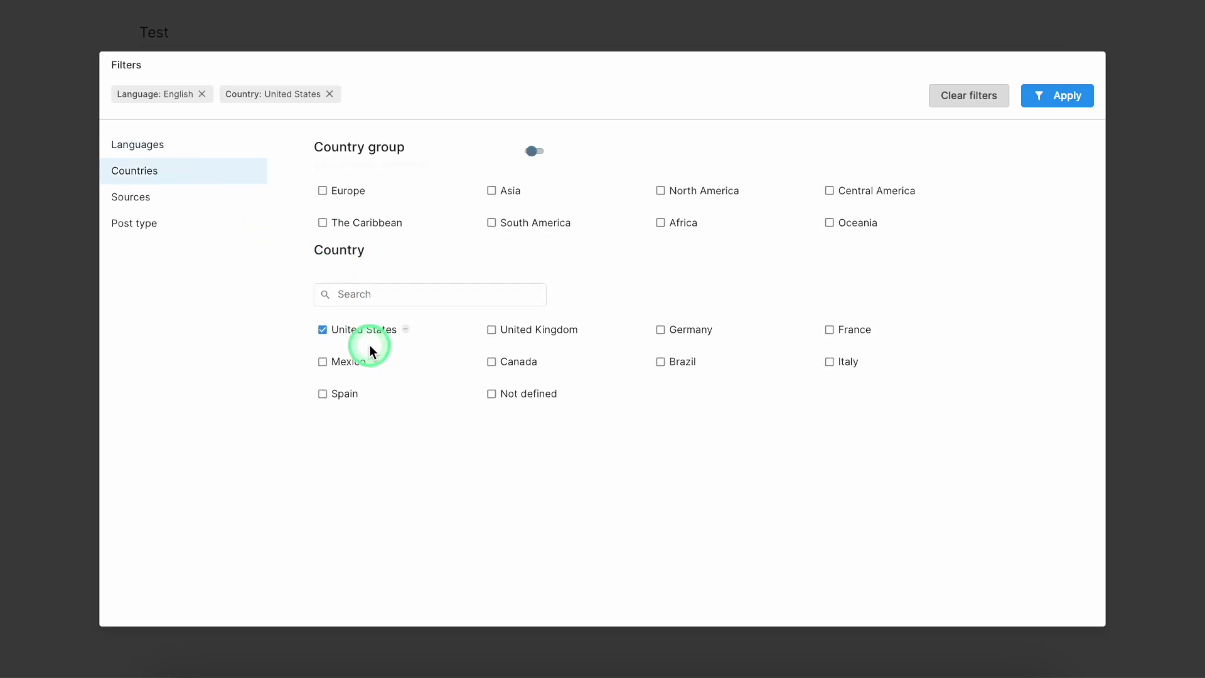
left_click(153, 199)
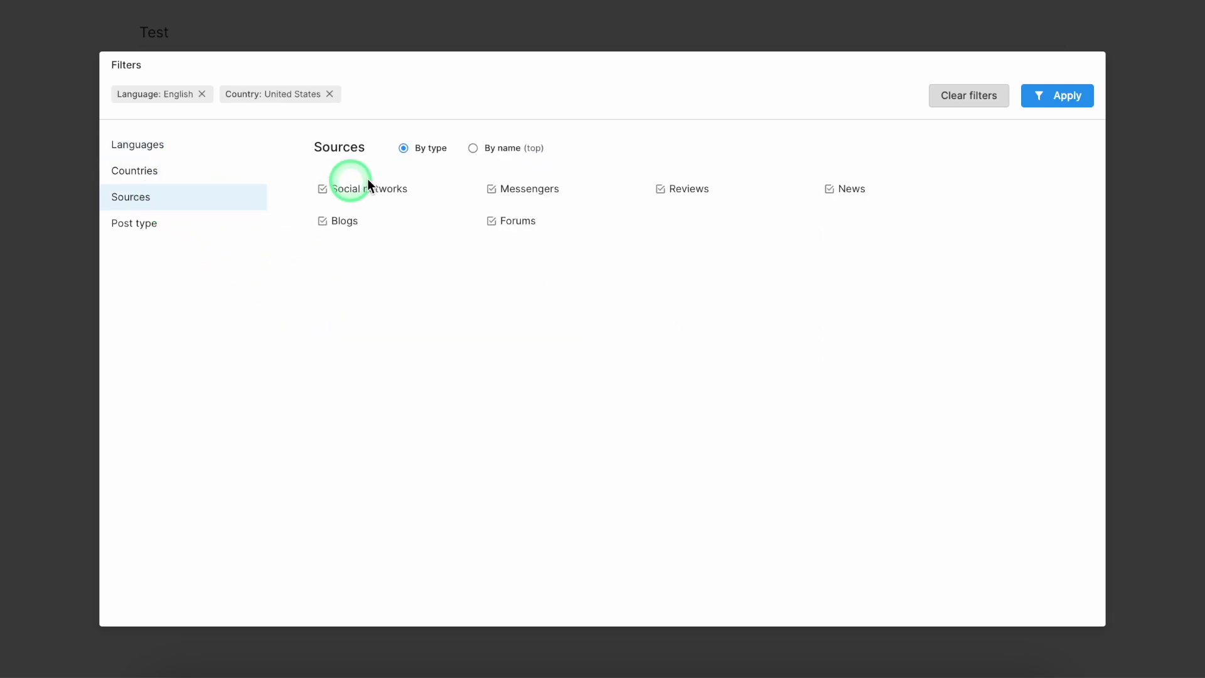
left_click(507, 153)
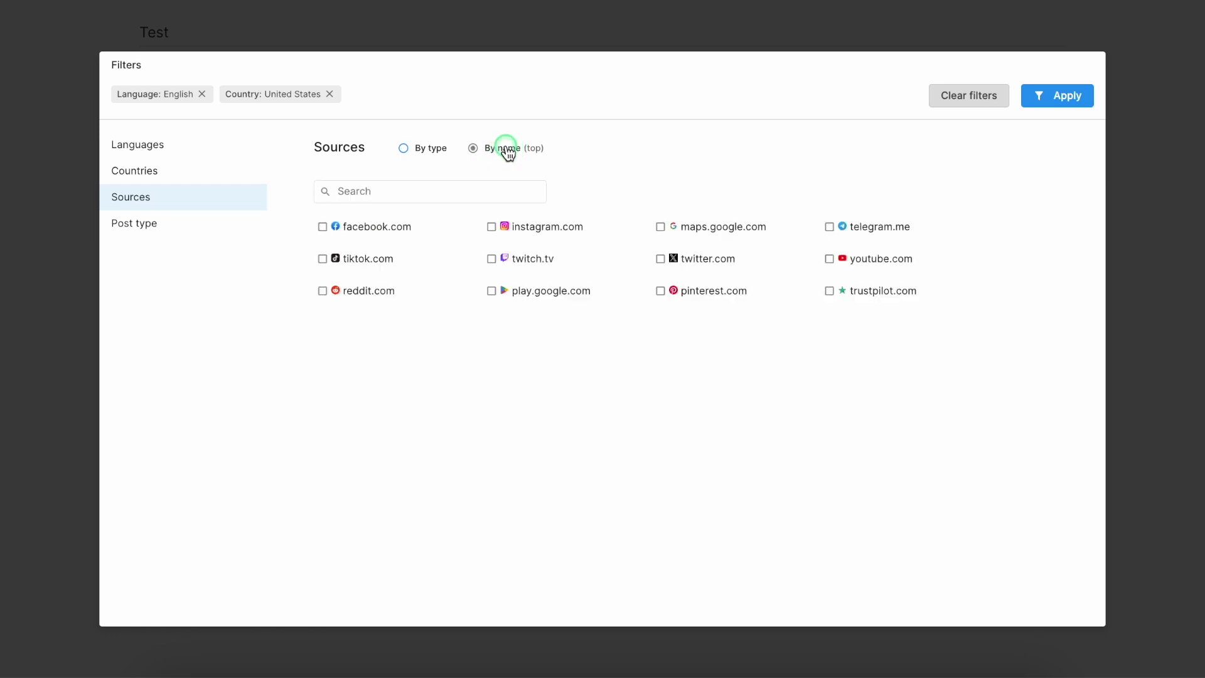
left_click(420, 154)
left_click(374, 192)
left_click(177, 227)
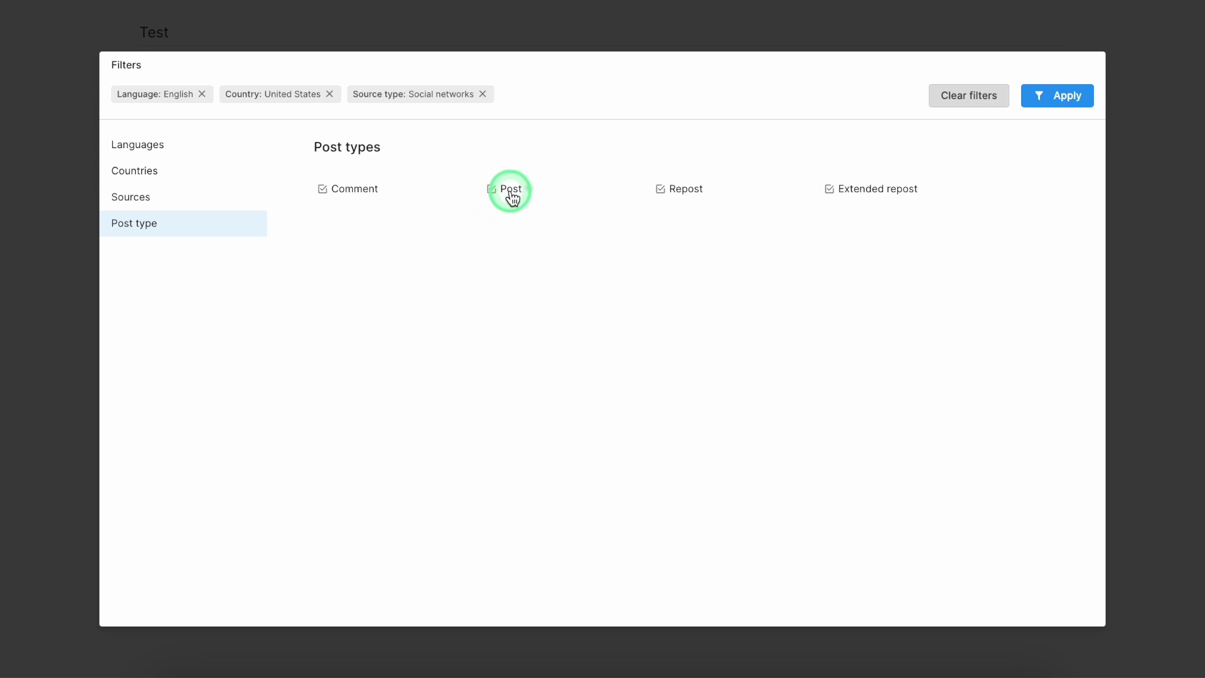
left_click(511, 194)
left_click(1074, 95)
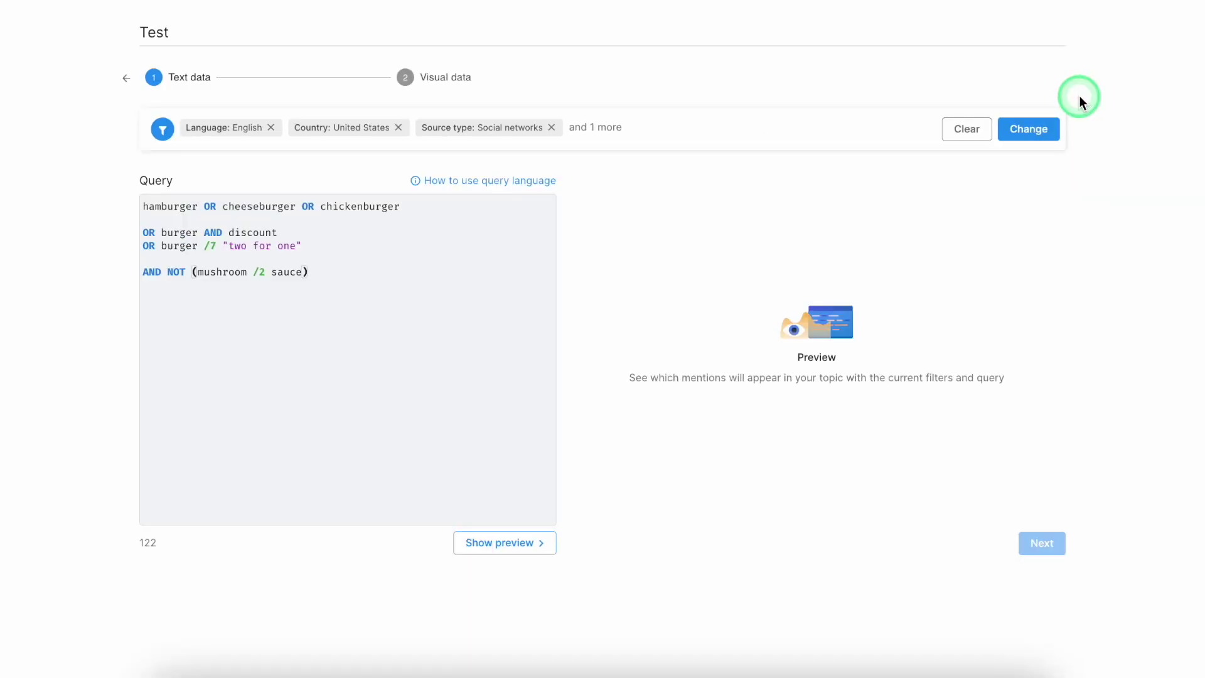
Preview the topic's results, about 39,500 monthly mentions, toggling data sampling on and back off.
left_click(509, 543)
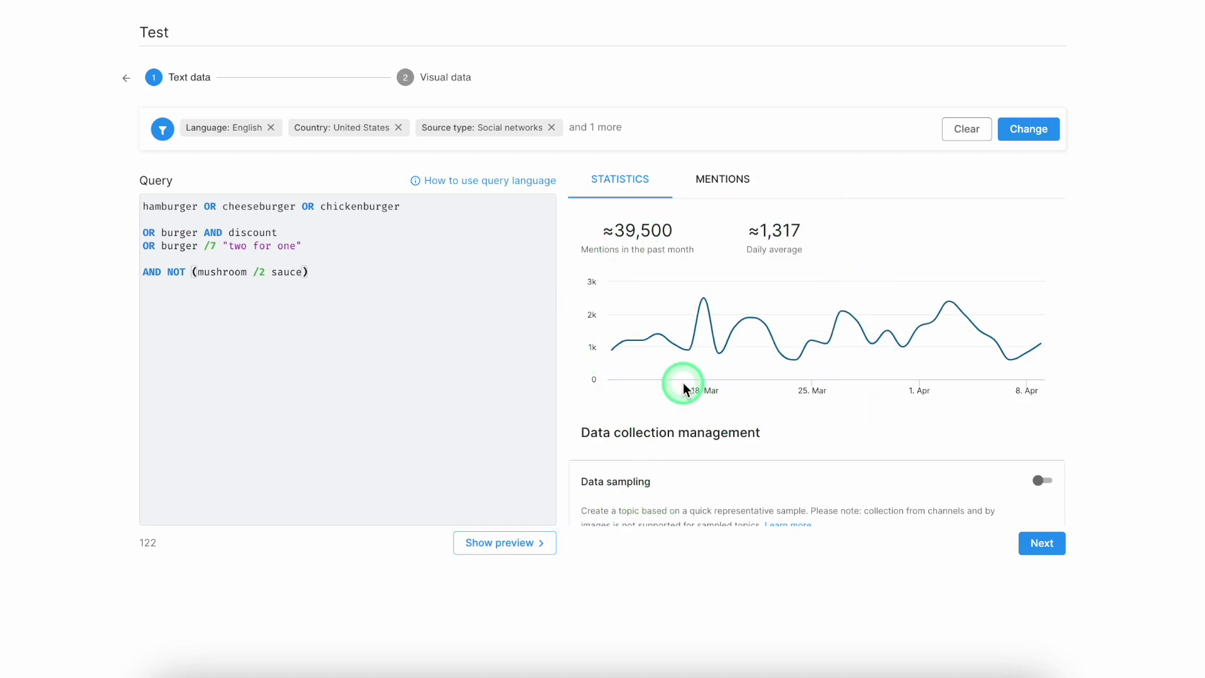
scroll(683, 382, "down", 1)
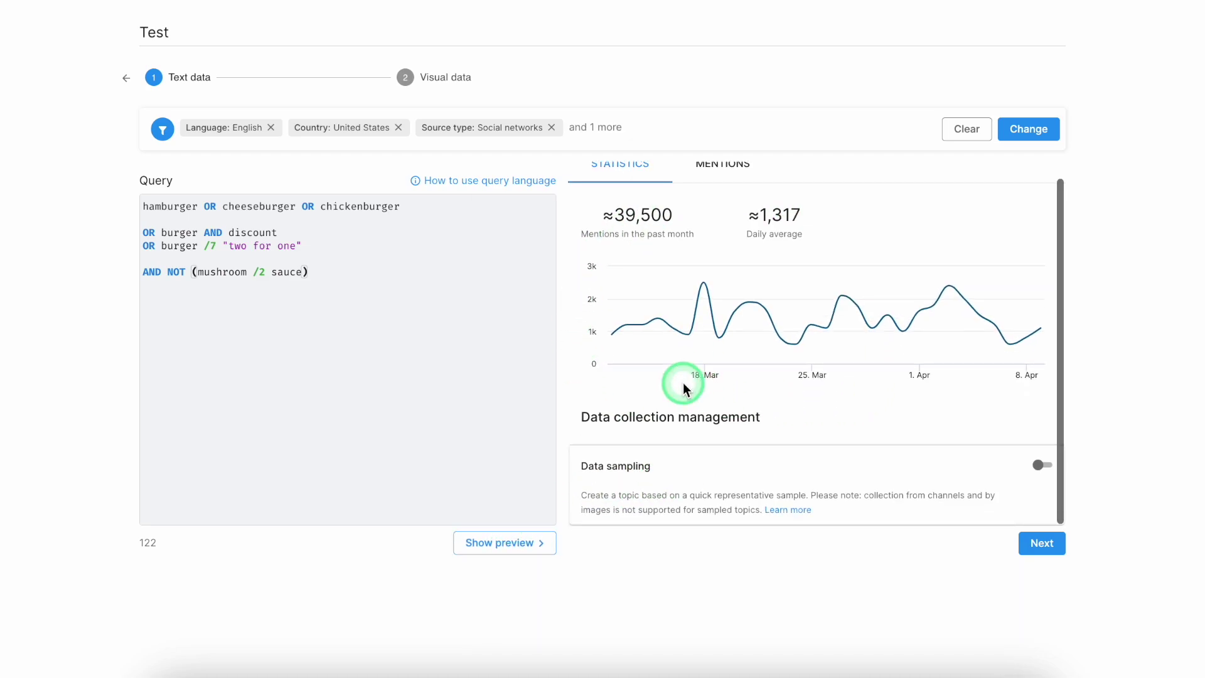
left_click(1041, 468)
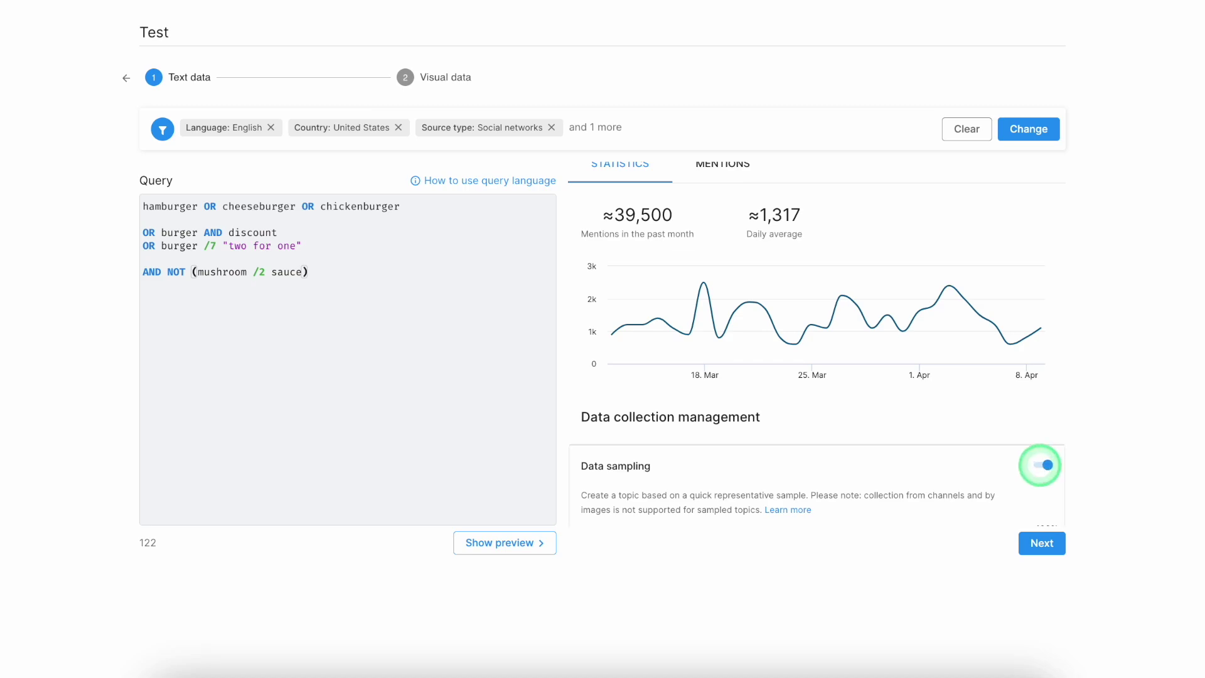
left_click(1042, 467)
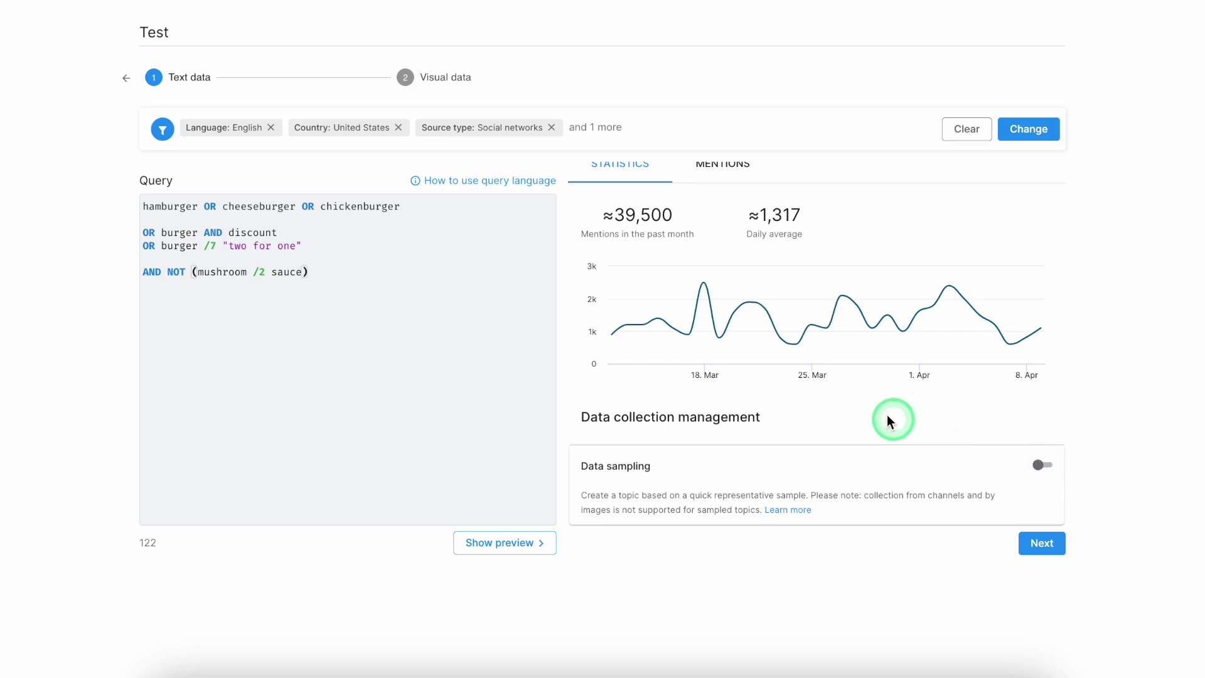
Browse the matching burger posts in the Mentions list.
left_click(731, 181)
scroll(732, 370, "down", 10)
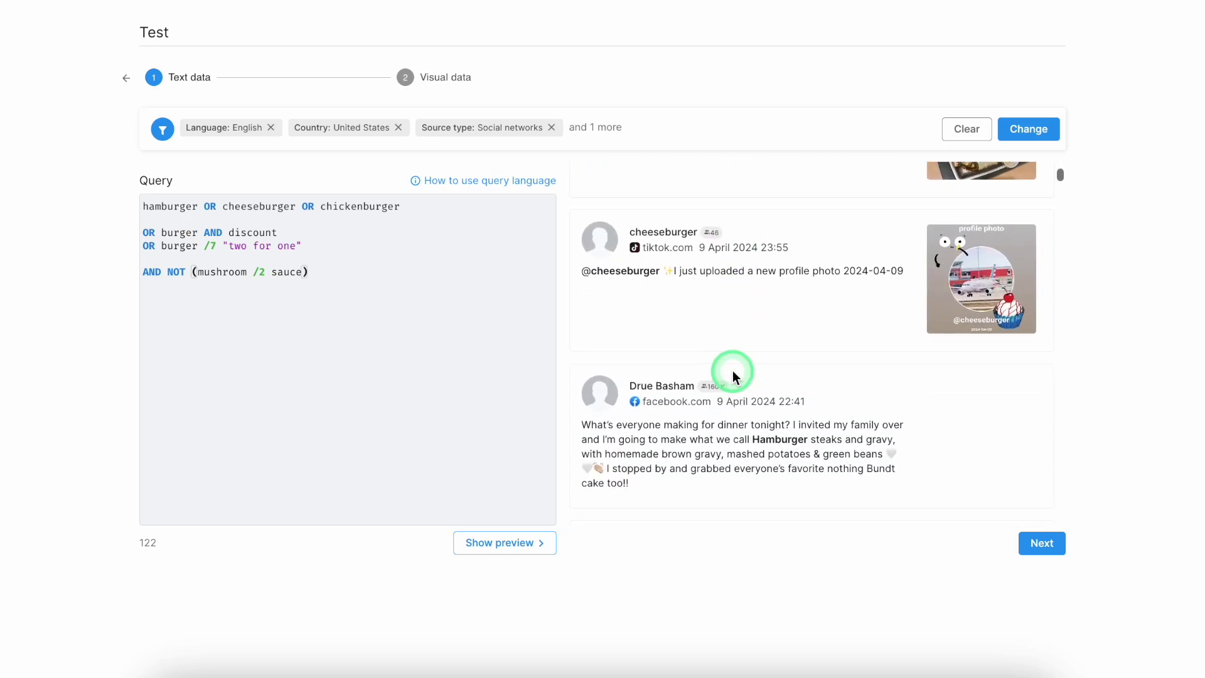
scroll(732, 370, "down", 5)
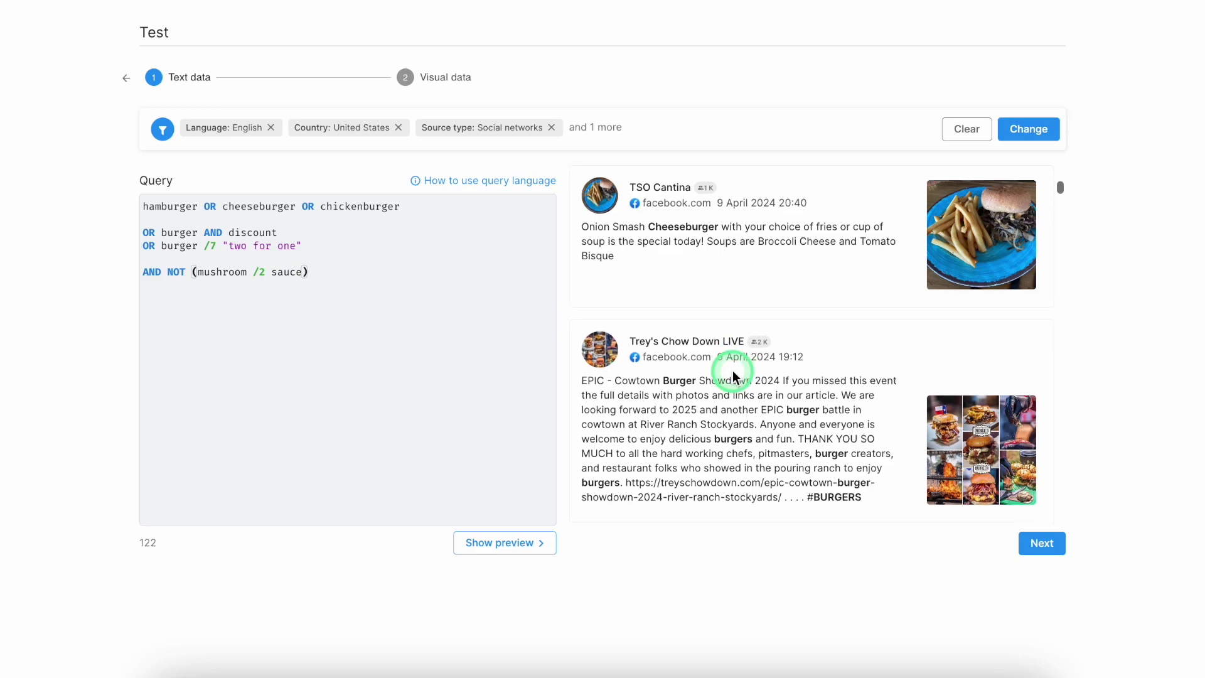
scroll(732, 370, "up", 15)
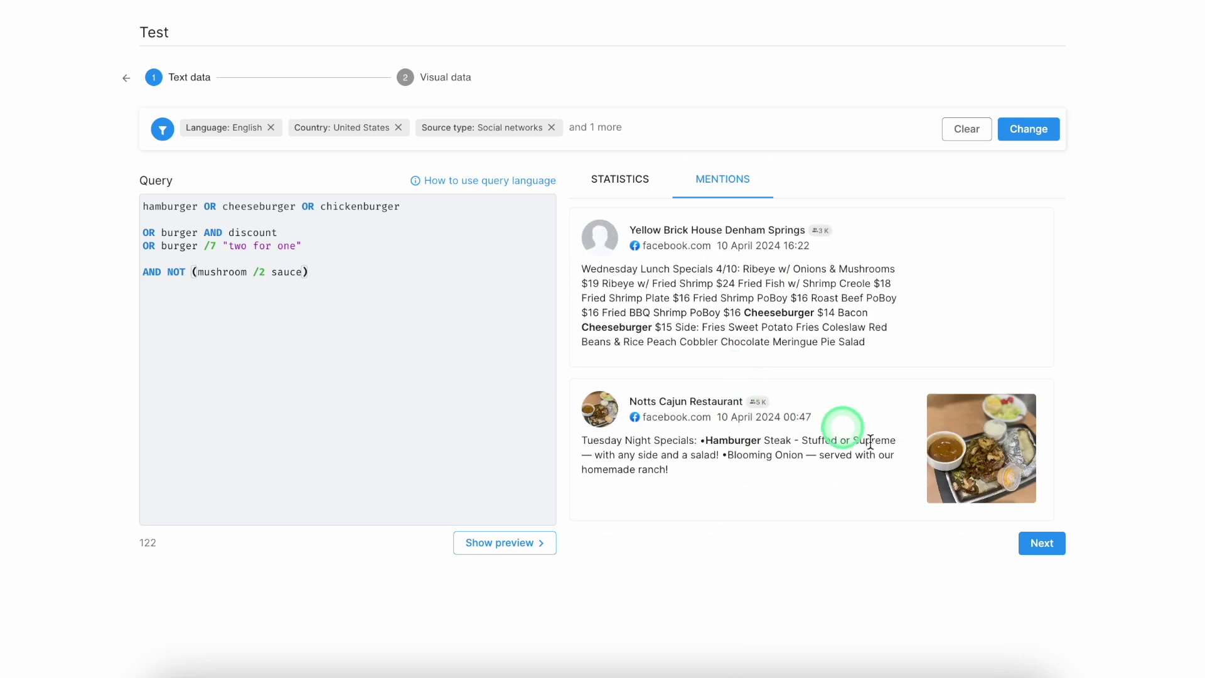
On the visual data step, paste the burger query for image text, keeping only its first line.
left_click(1040, 545)
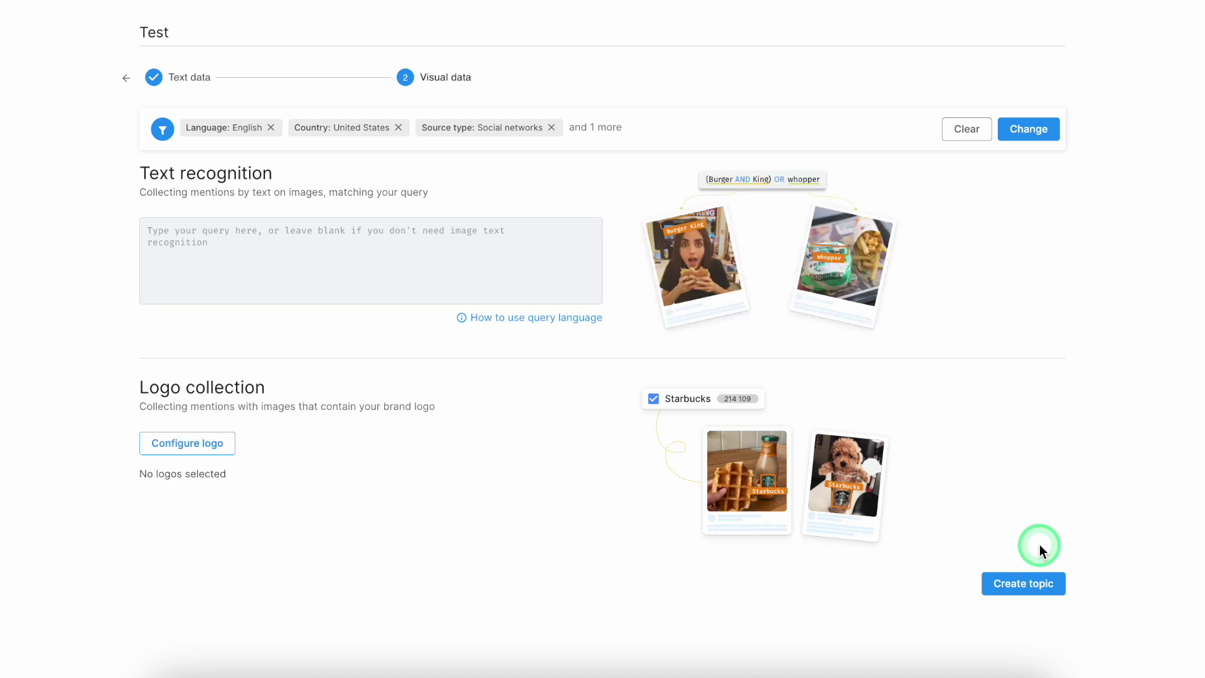
left_click(361, 270)
type("hamburger OR cheeseburger OR chickenburger  OR burger AND discount OR burger /7 \"two for one\"  AND NOT (mushroom /2 sauce)")
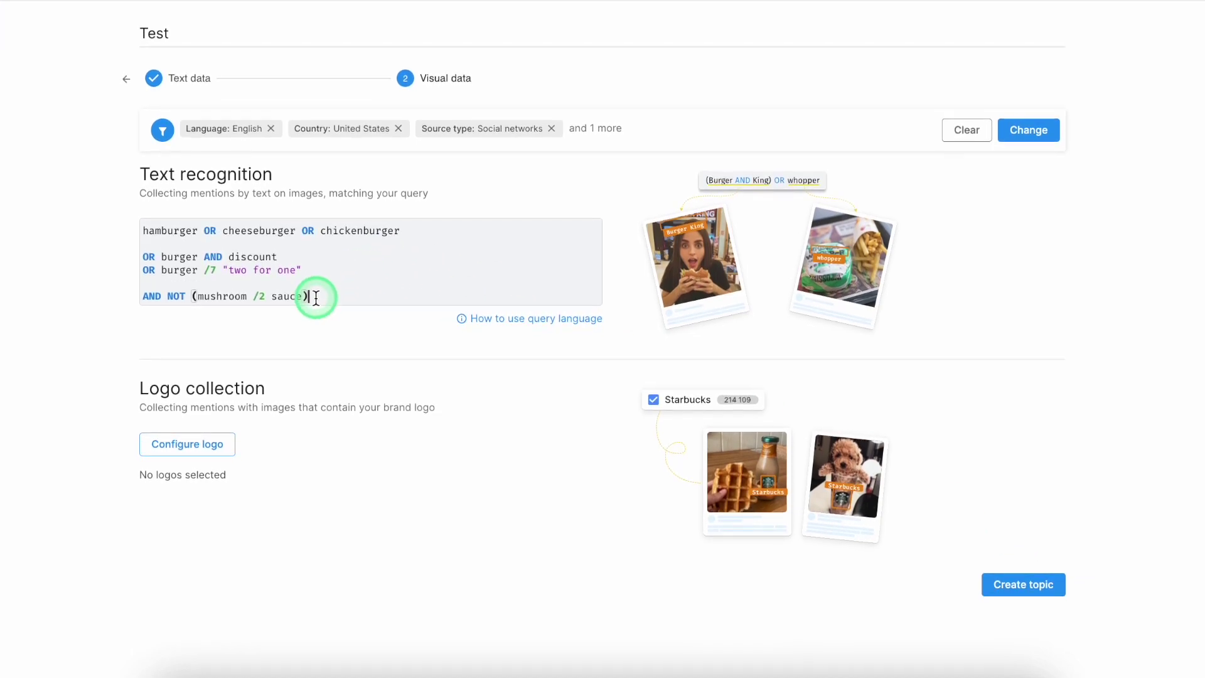
left_click_drag(310, 295, 120, 255)
key("BackSpace")
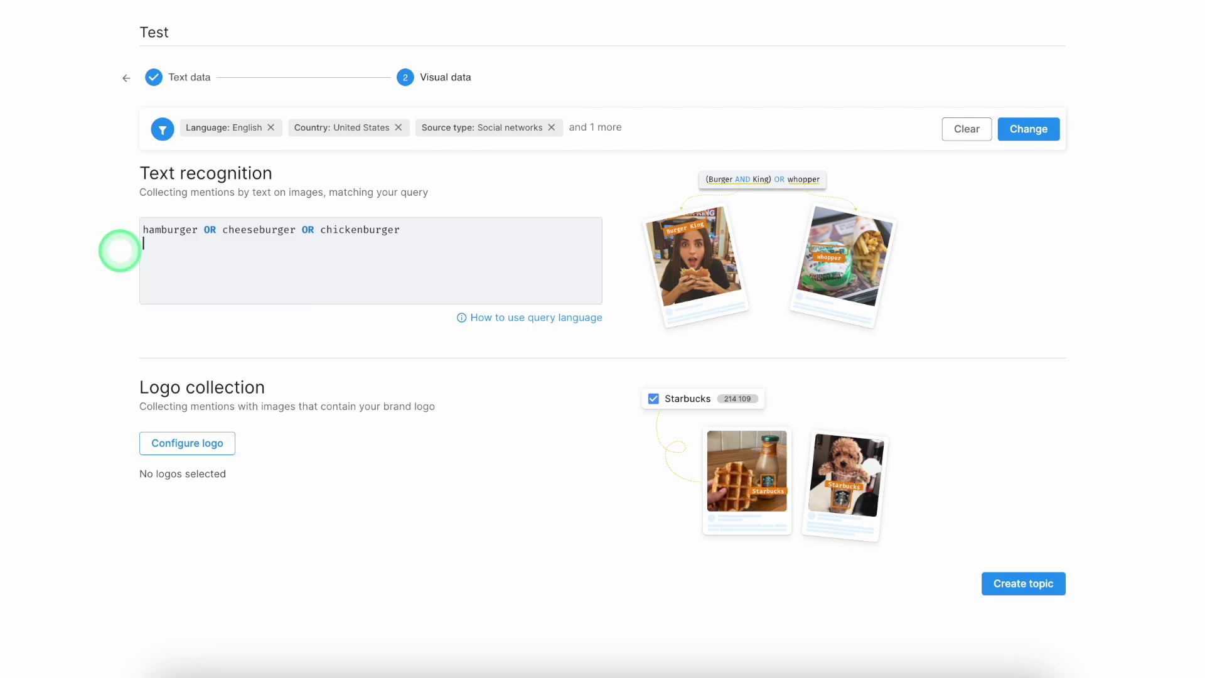
key("BackSpace")
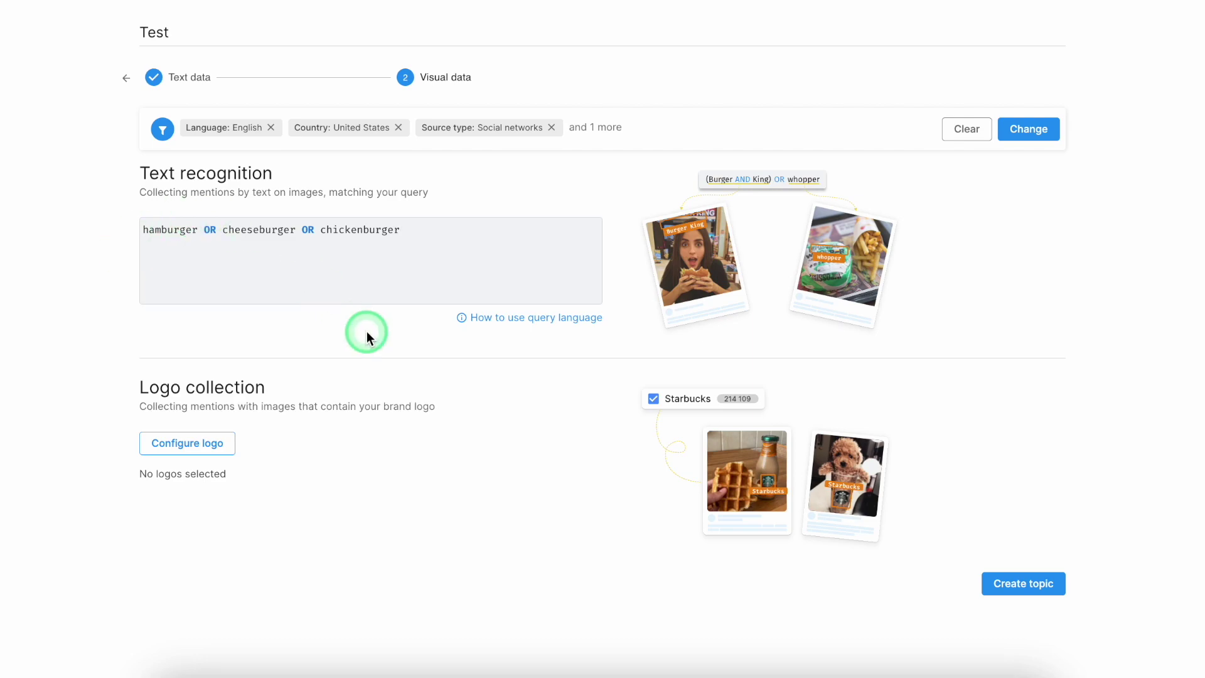
Choose the Burger King logo via a 'burg' search, confirm it, and create the topic.
left_click(189, 453)
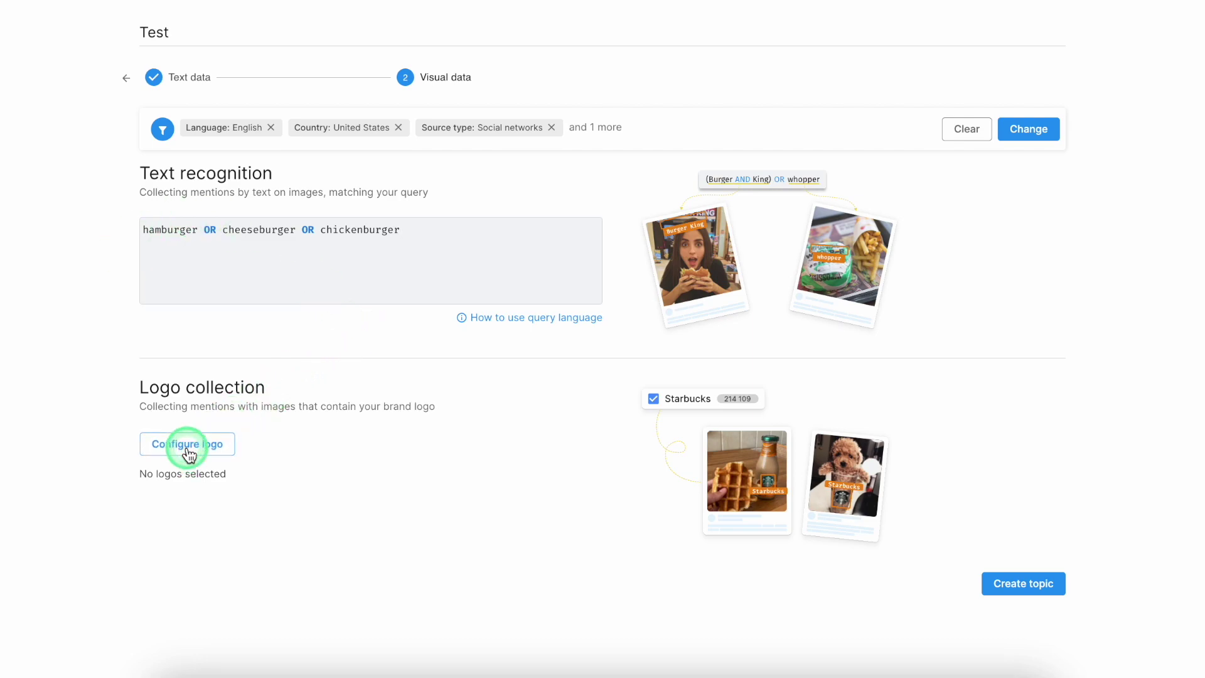
type("mac")
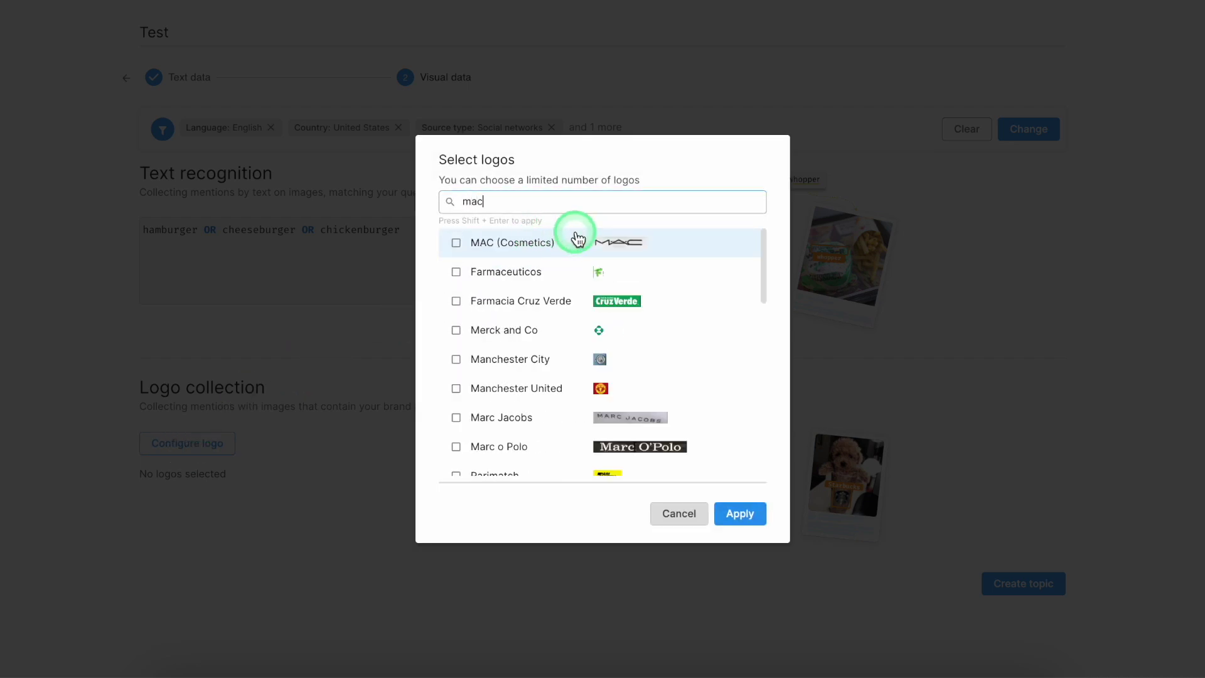
type("d")
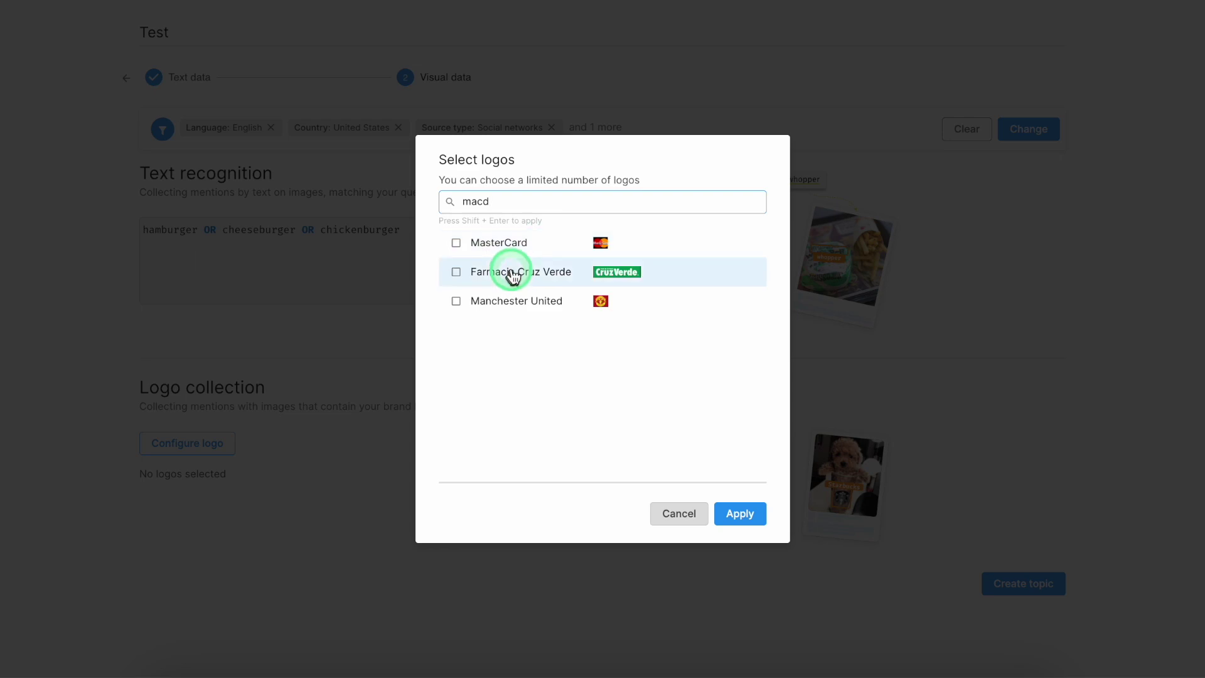
double_click(518, 210)
type("burg")
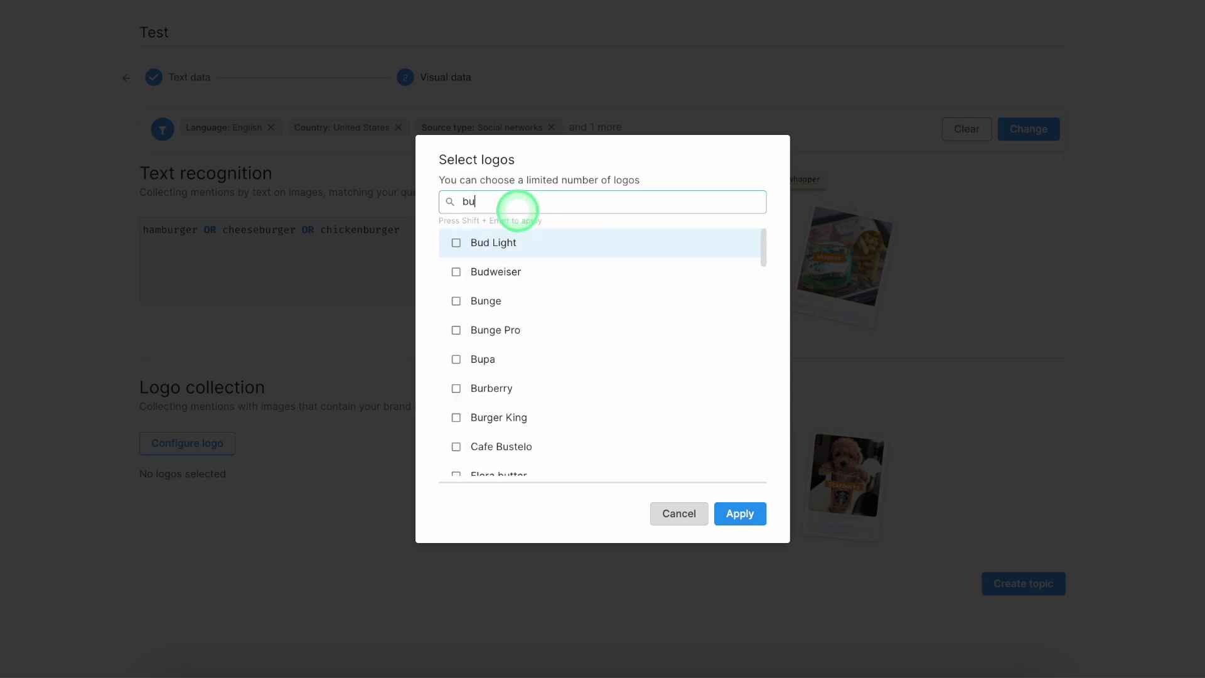
left_click(519, 244)
left_click(739, 511)
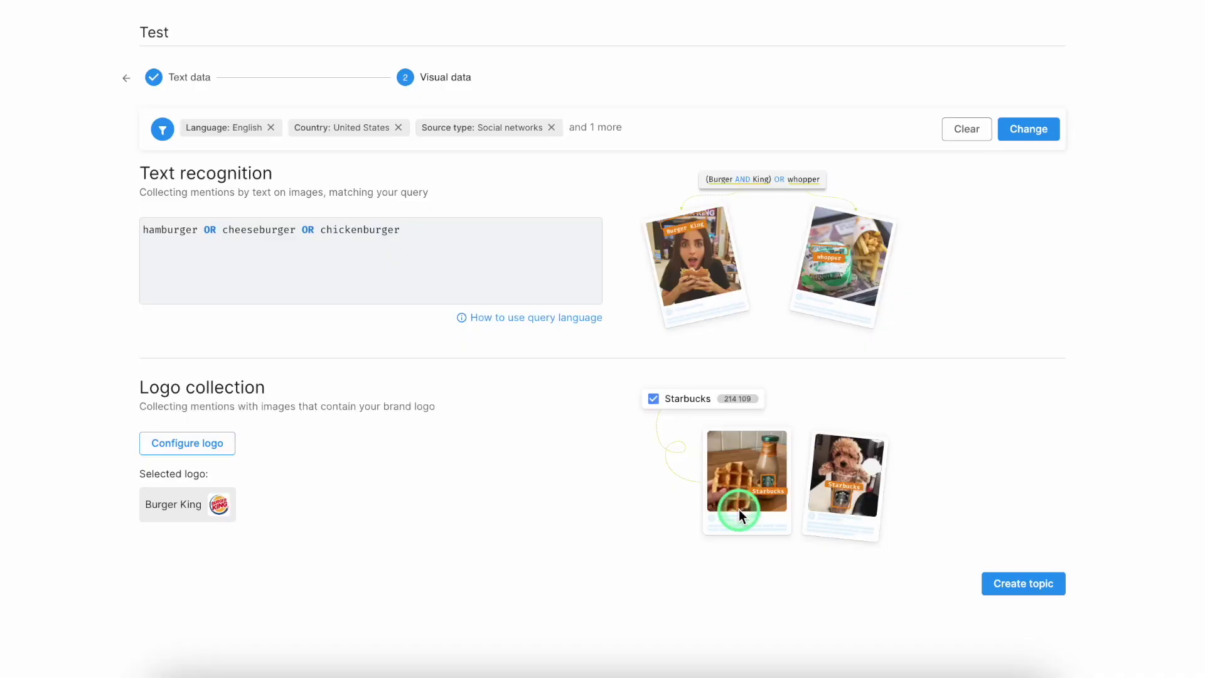
left_click(1022, 585)
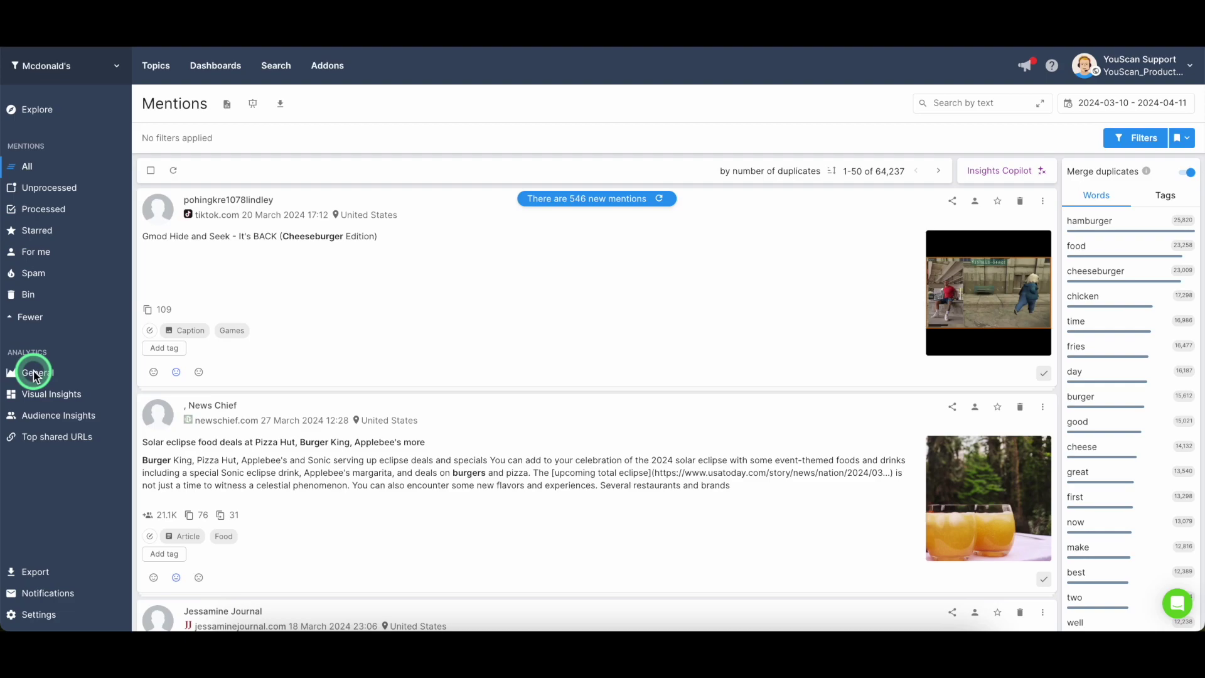
Open the General analytics overview showing 73,959 mentions, 53,017 authors and NSR 19.
left_click(36, 374)
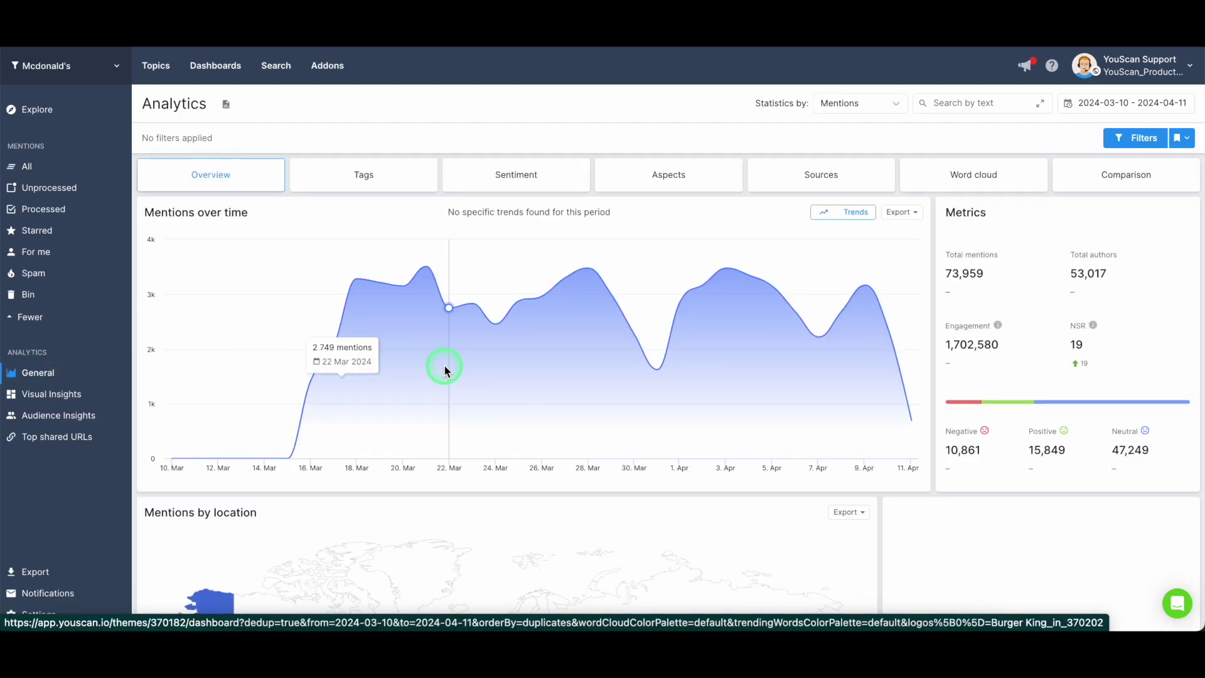
Scan the overview, then review sentiment broken down by aspect.
scroll(445, 370, "down", 1)
scroll(444, 370, "up", 1)
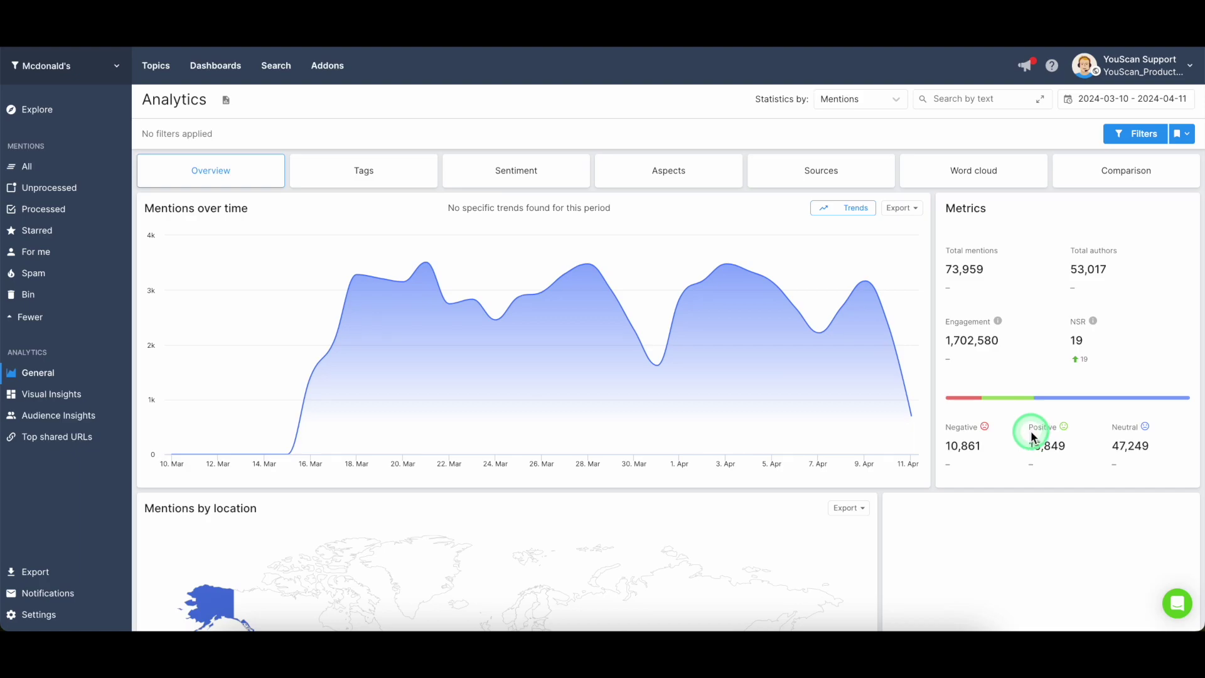
scroll(1030, 438, "up", 1)
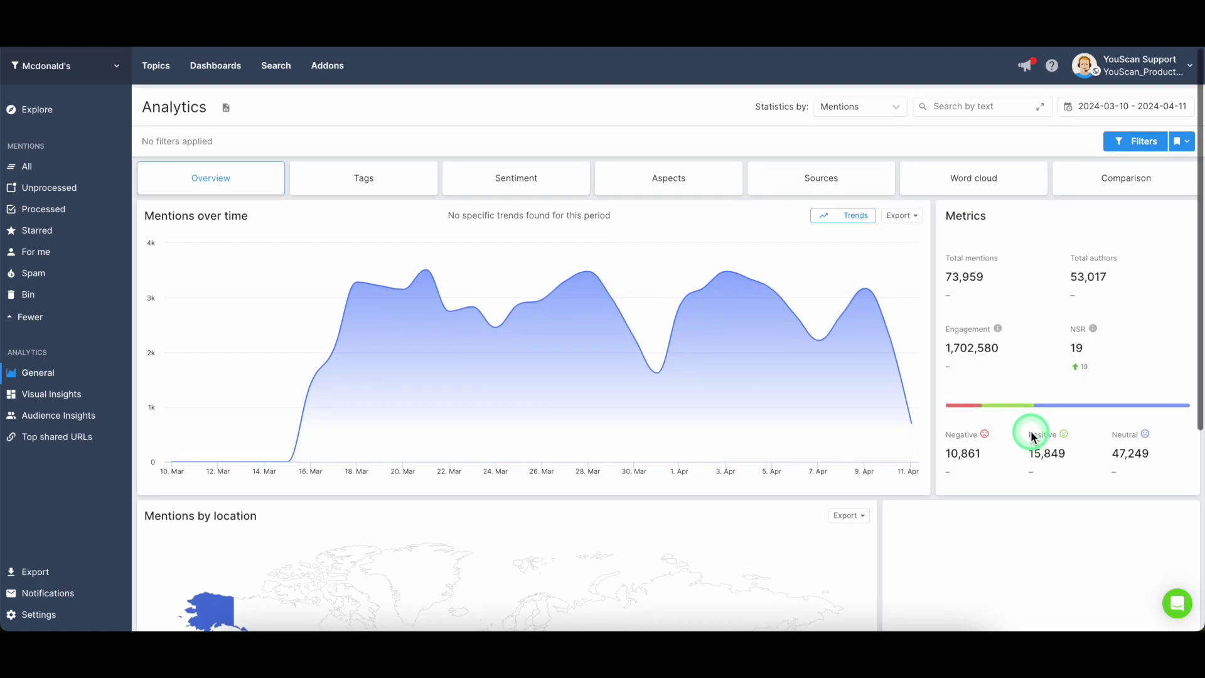
left_click(674, 196)
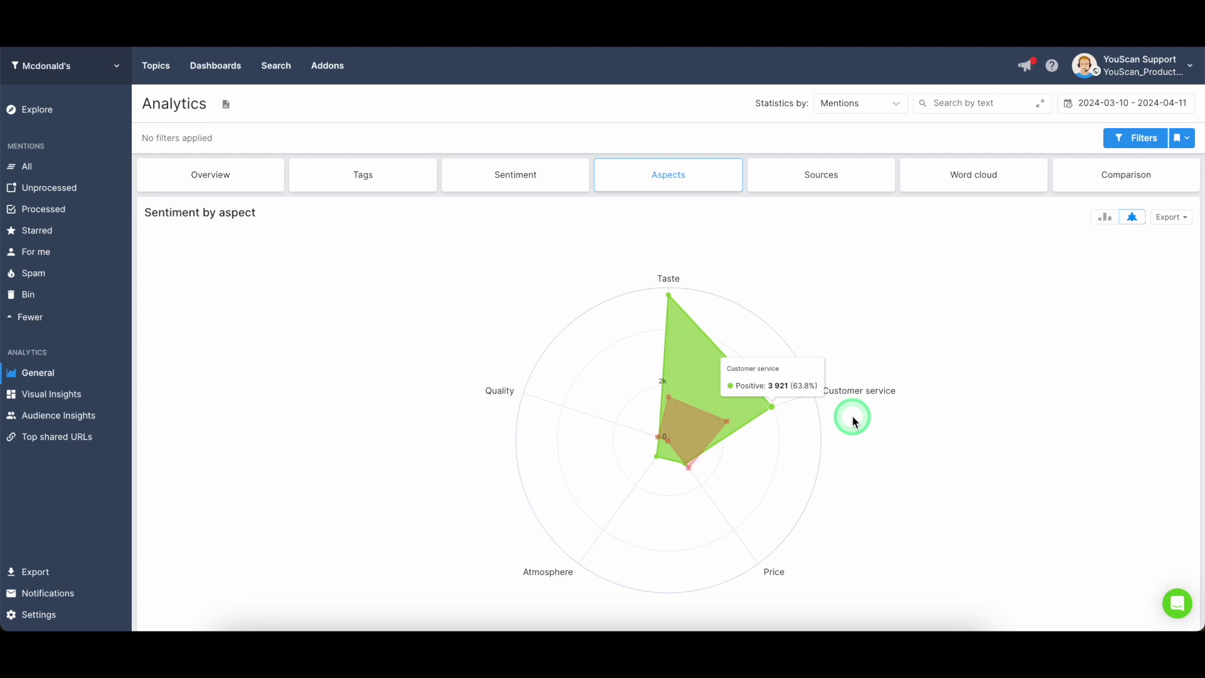
scroll(879, 468, "down", 4)
scroll(879, 468, "up", 4)
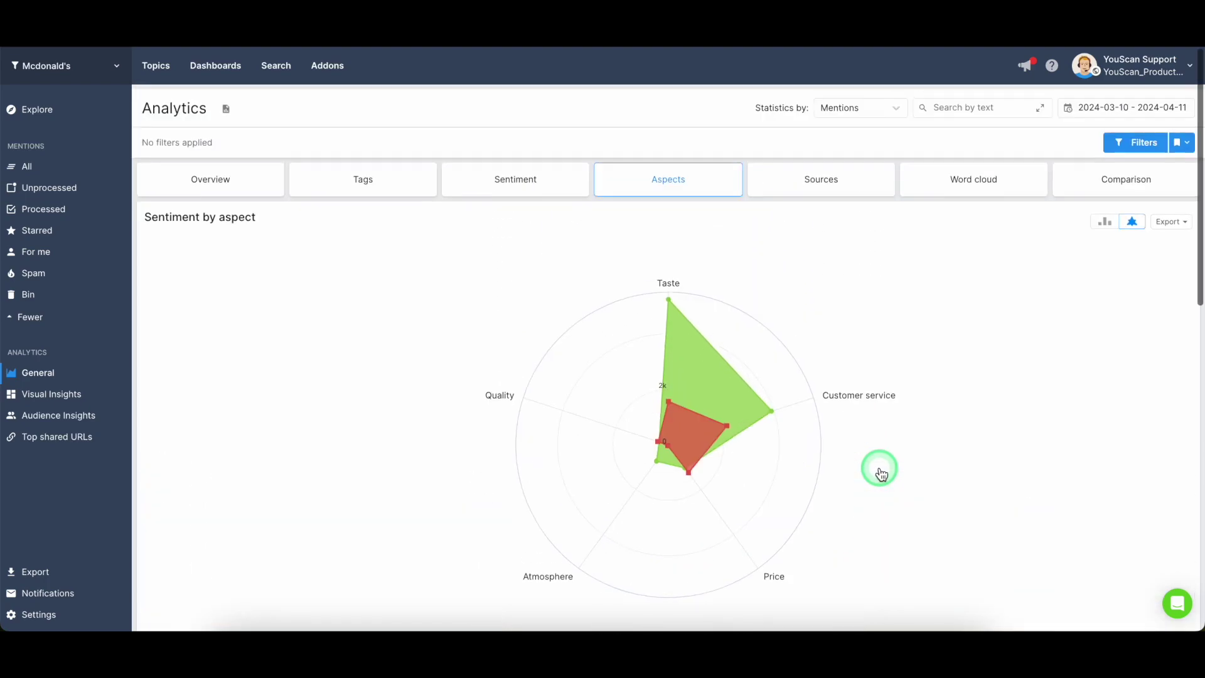
Check the top sources and the word cloud, where cheeseburger dominates, then bring up Filters.
left_click(823, 180)
scroll(850, 313, "down", 5)
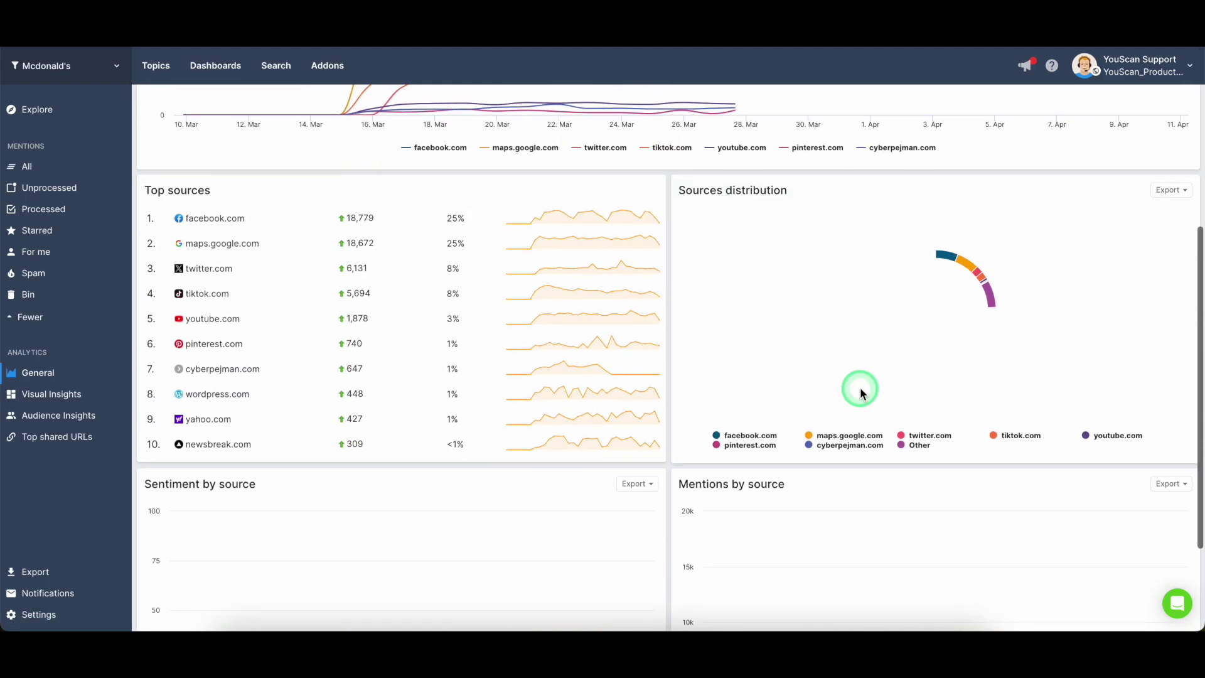
scroll(860, 390, "up", 5)
left_click(950, 188)
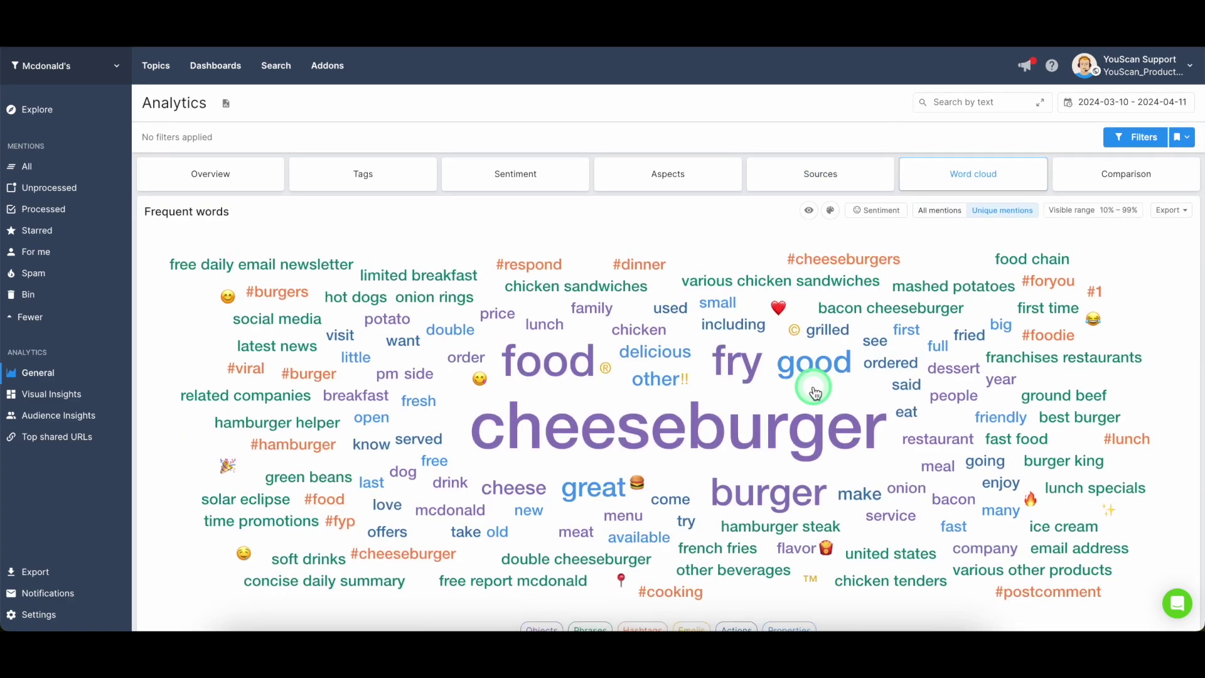
scroll(815, 393, "down", 4)
scroll(815, 393, "up", 4)
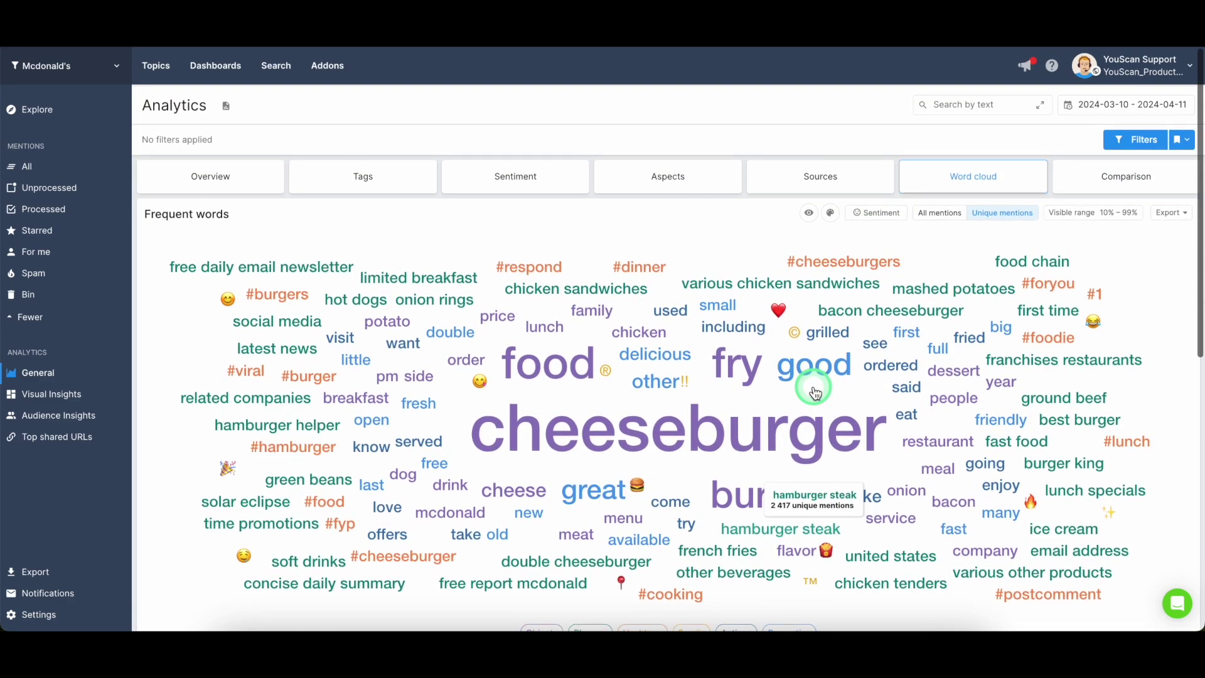
left_click(1116, 141)
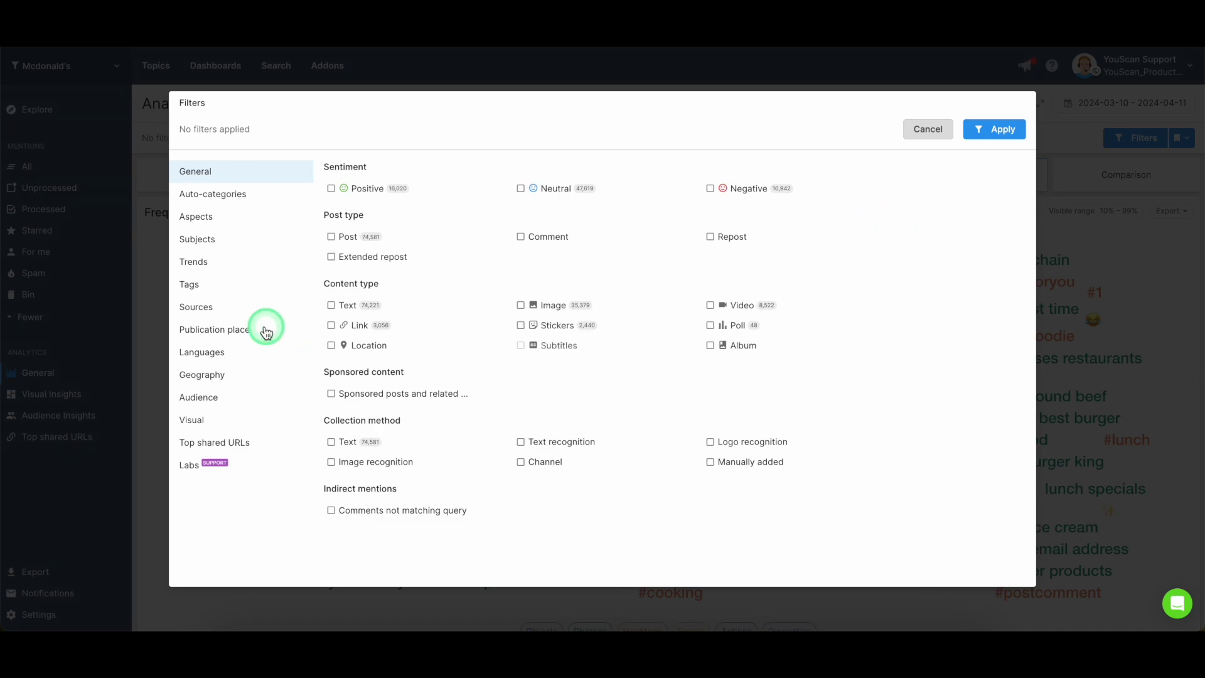
Filter the analytics to facebook.com sources only.
left_click(235, 308)
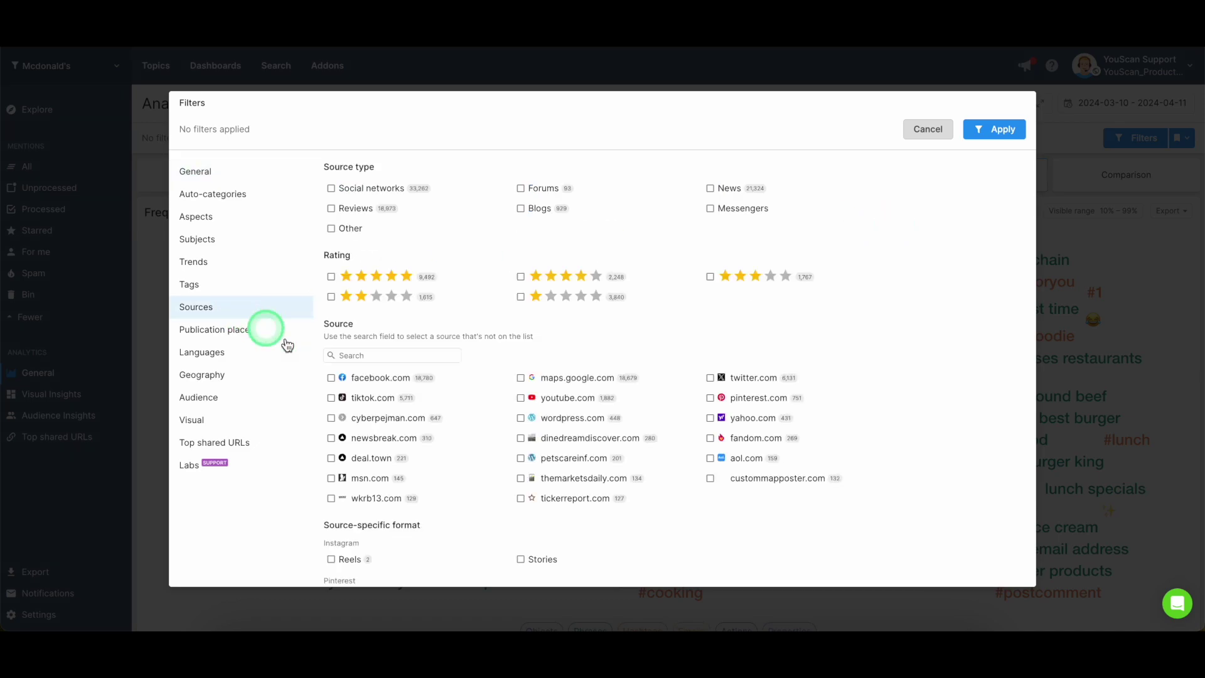
left_click(387, 378)
left_click(1000, 129)
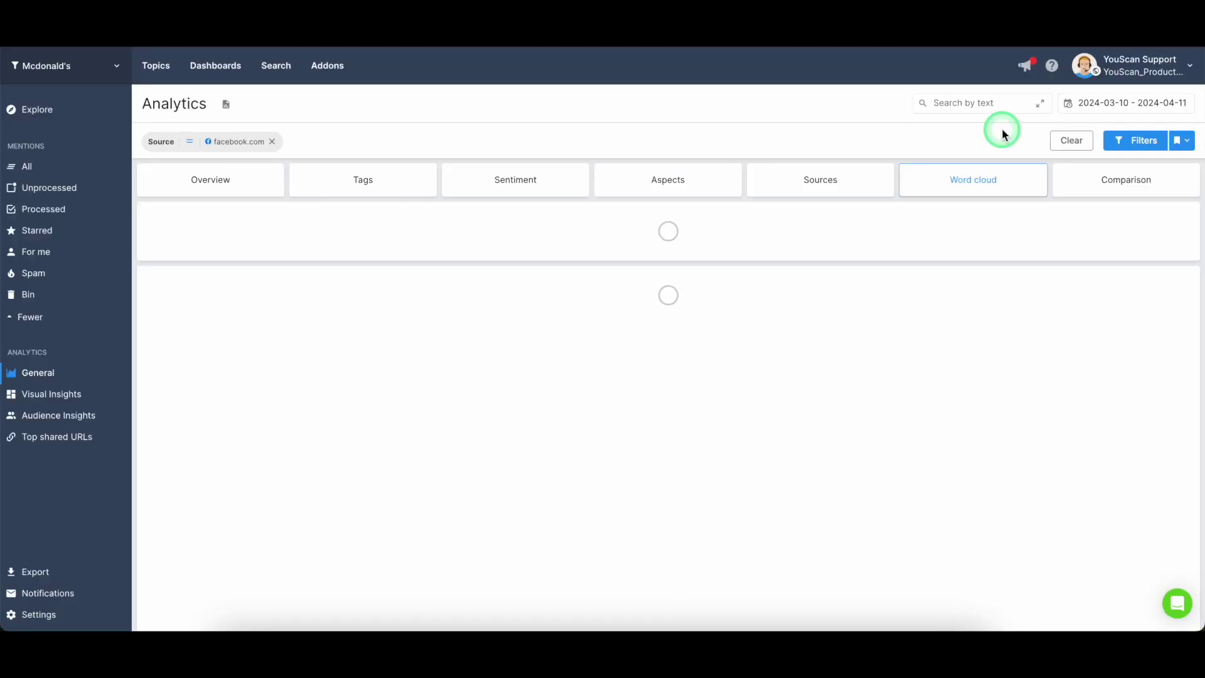
Chart the overview by Impressions, then Engagement, and remove the facebook.com filter.
left_click(187, 188)
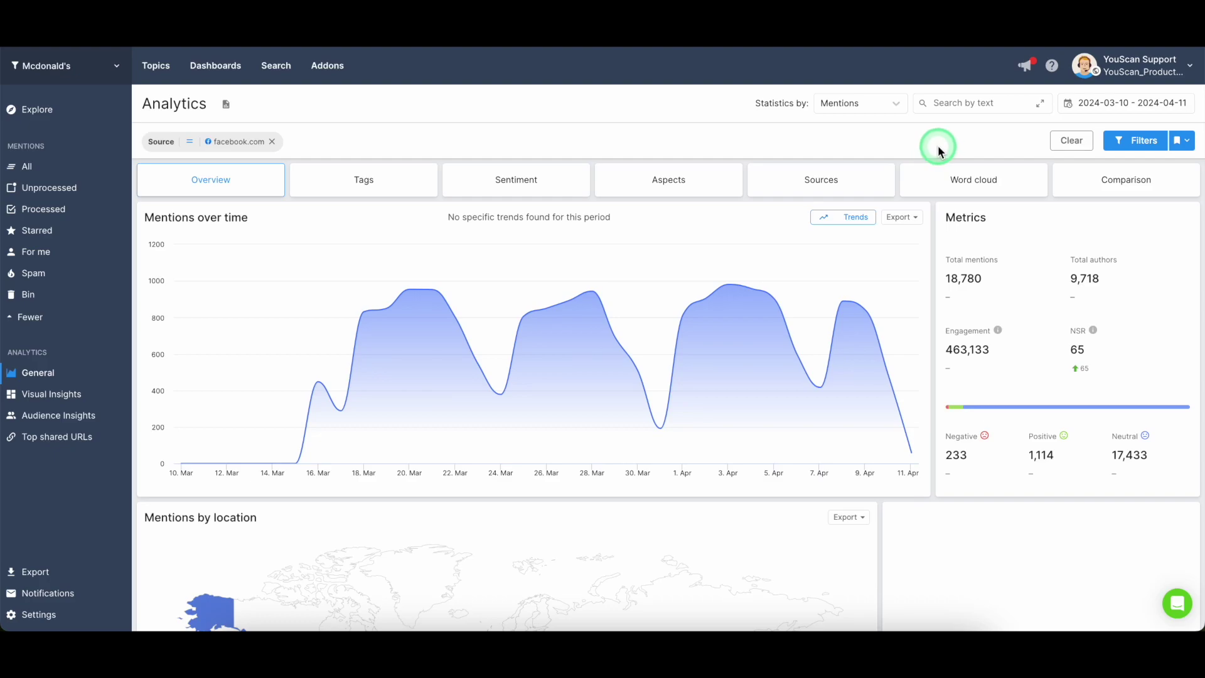
left_click(859, 110)
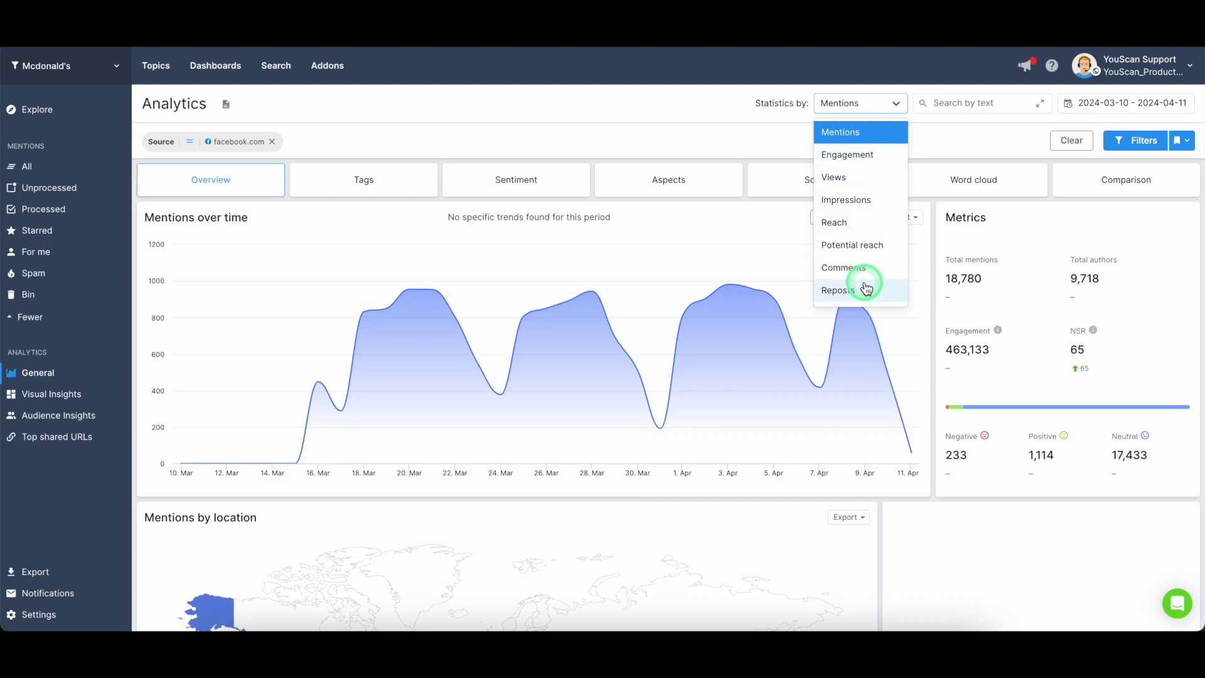
left_click(863, 206)
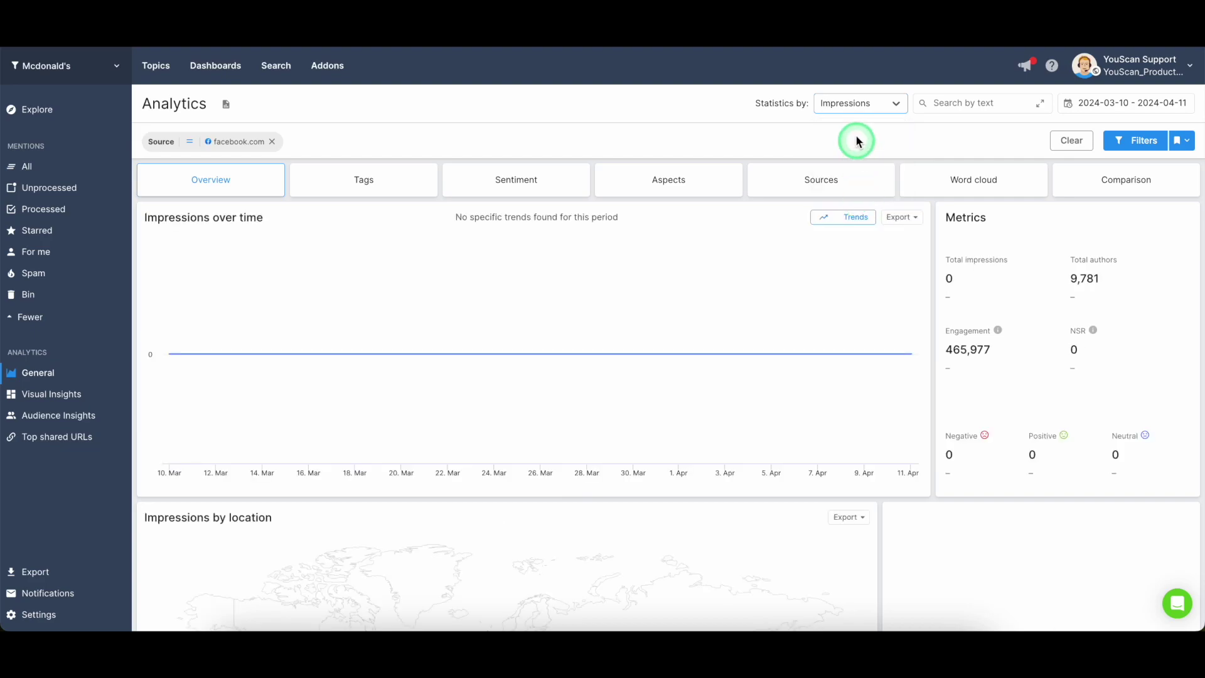
left_click(856, 103)
left_click(856, 153)
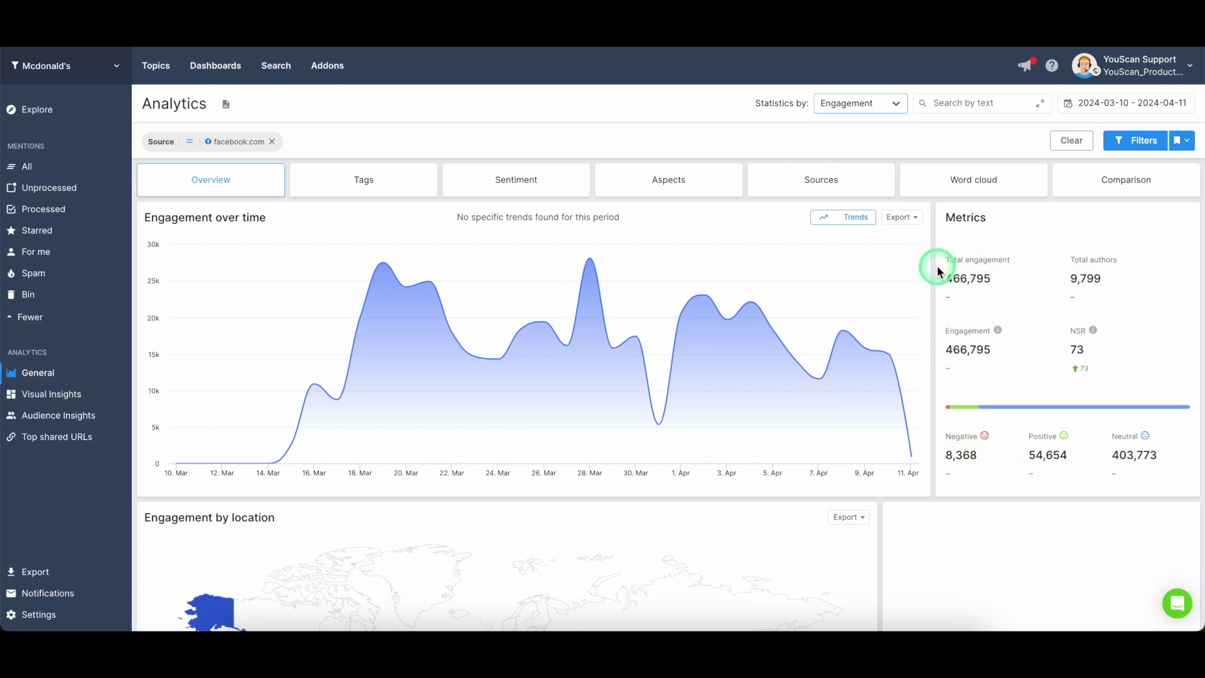
left_click(272, 141)
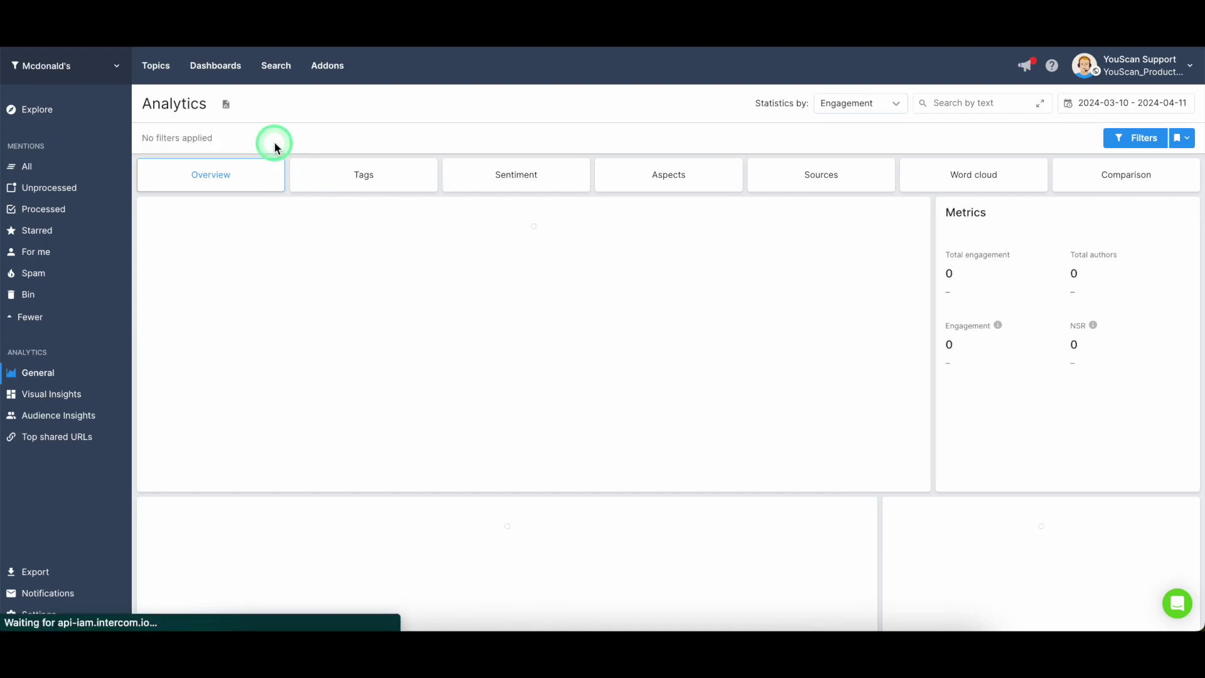
Open Visual Insights and scroll through its overview.
left_click(49, 395)
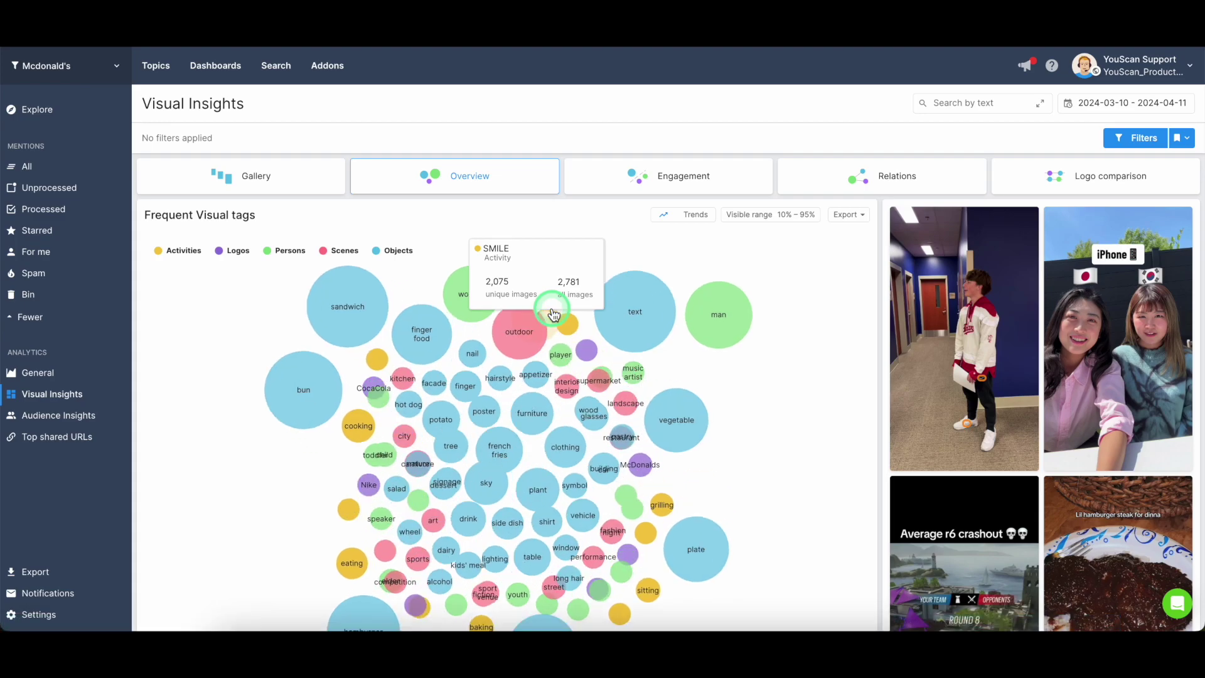
scroll(804, 386, "down", 1)
scroll(804, 387, "down", 1)
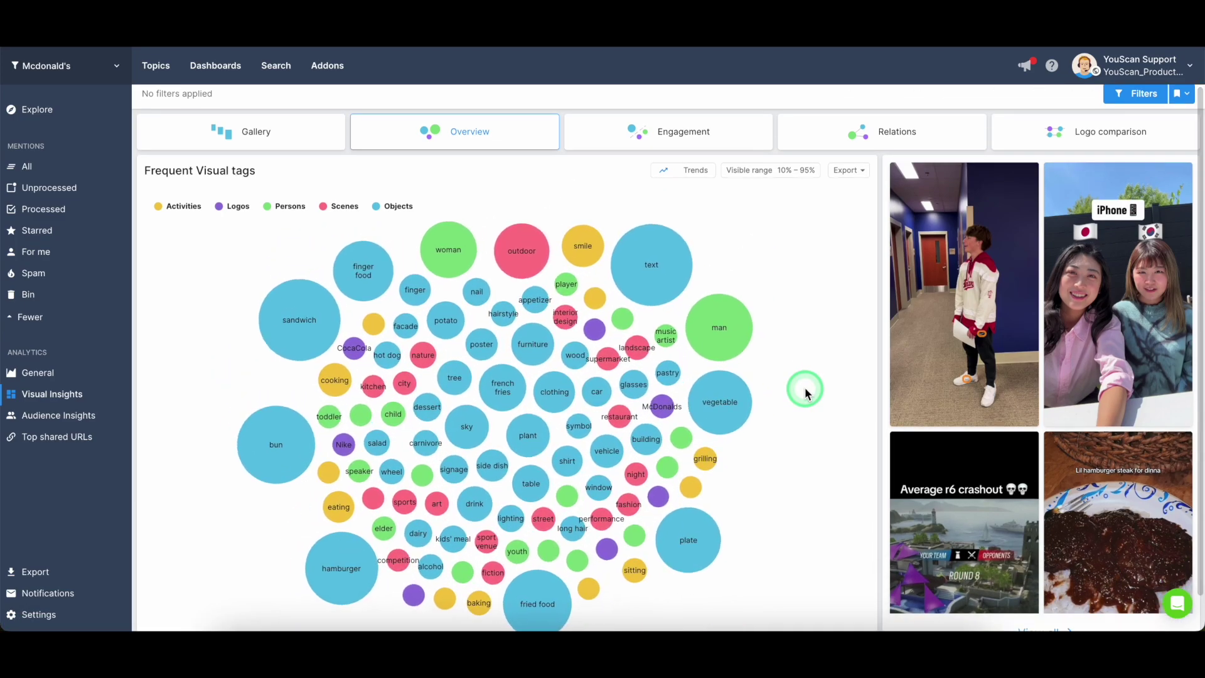
scroll(804, 387, "up", 1)
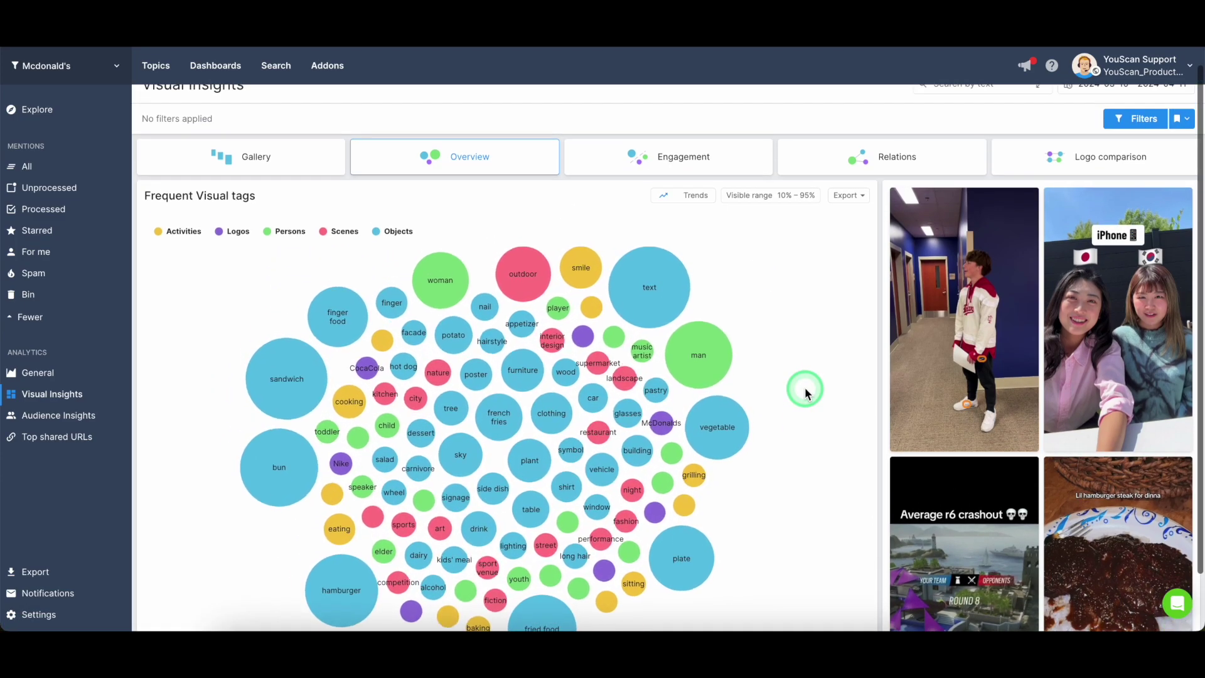
scroll(804, 386, "up", 1)
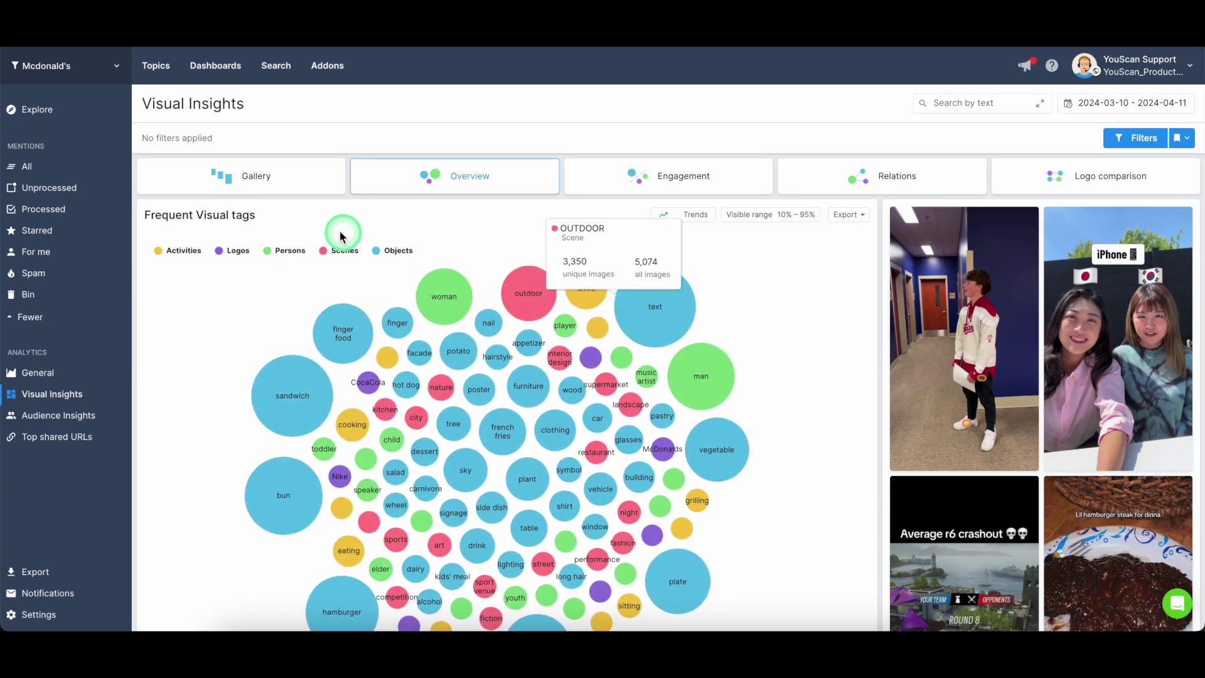
Browse the Gallery of collected images such as burger and TikTok posts.
left_click(278, 190)
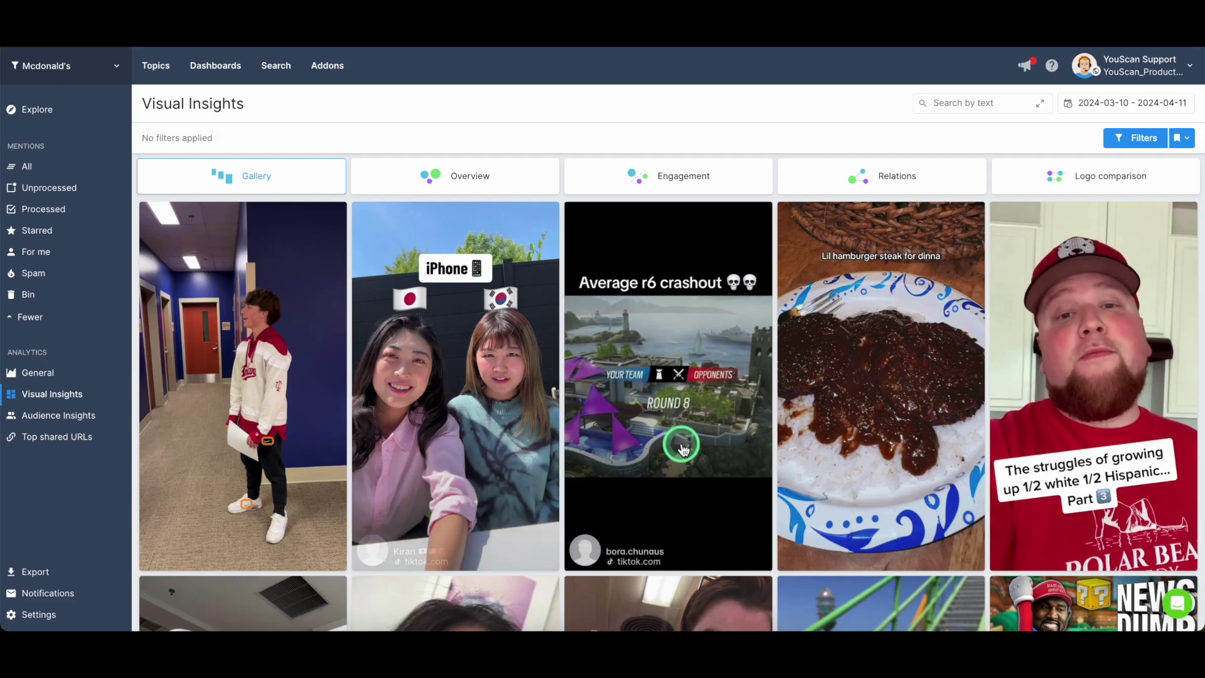
scroll(680, 442, "down", 8)
scroll(681, 442, "down", 6)
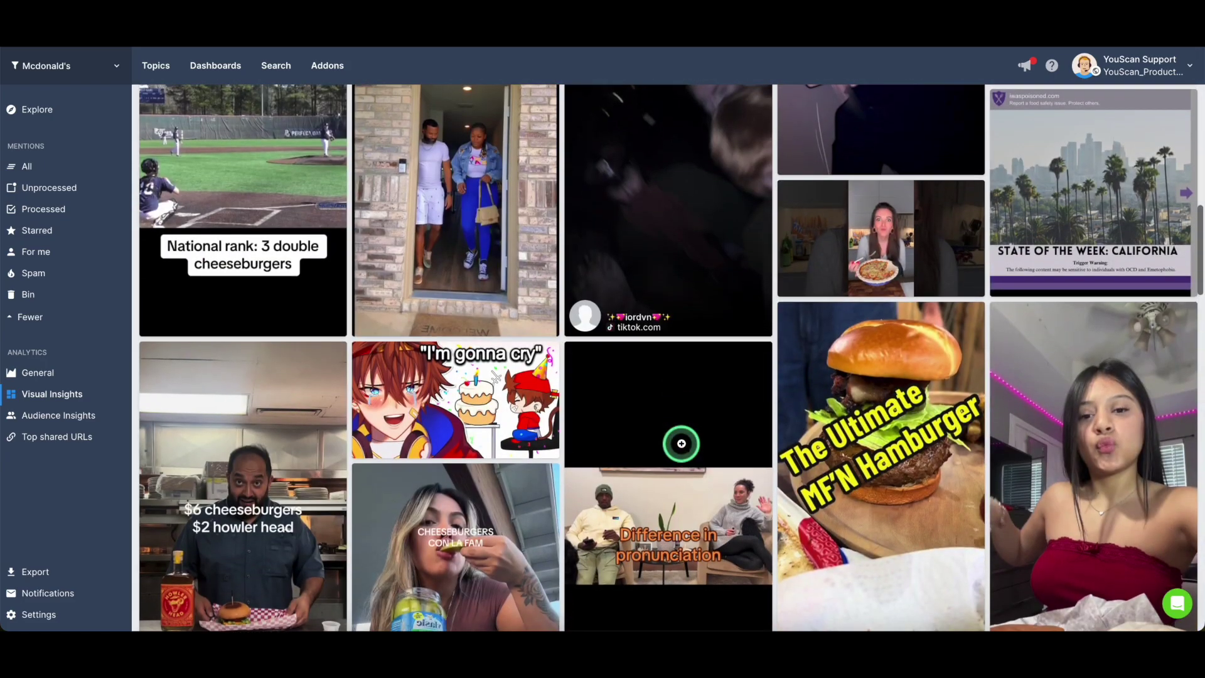
scroll(681, 440, "up", 14)
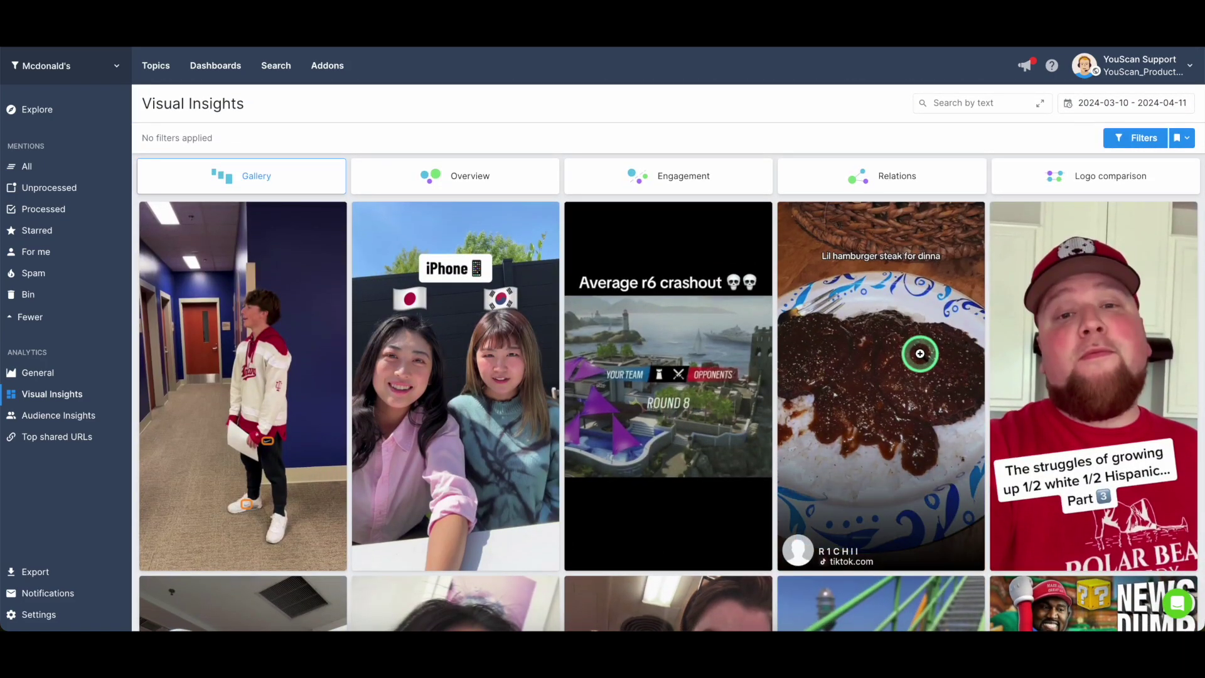
Filter the gallery to images with the McDonalds logo.
left_click(1124, 150)
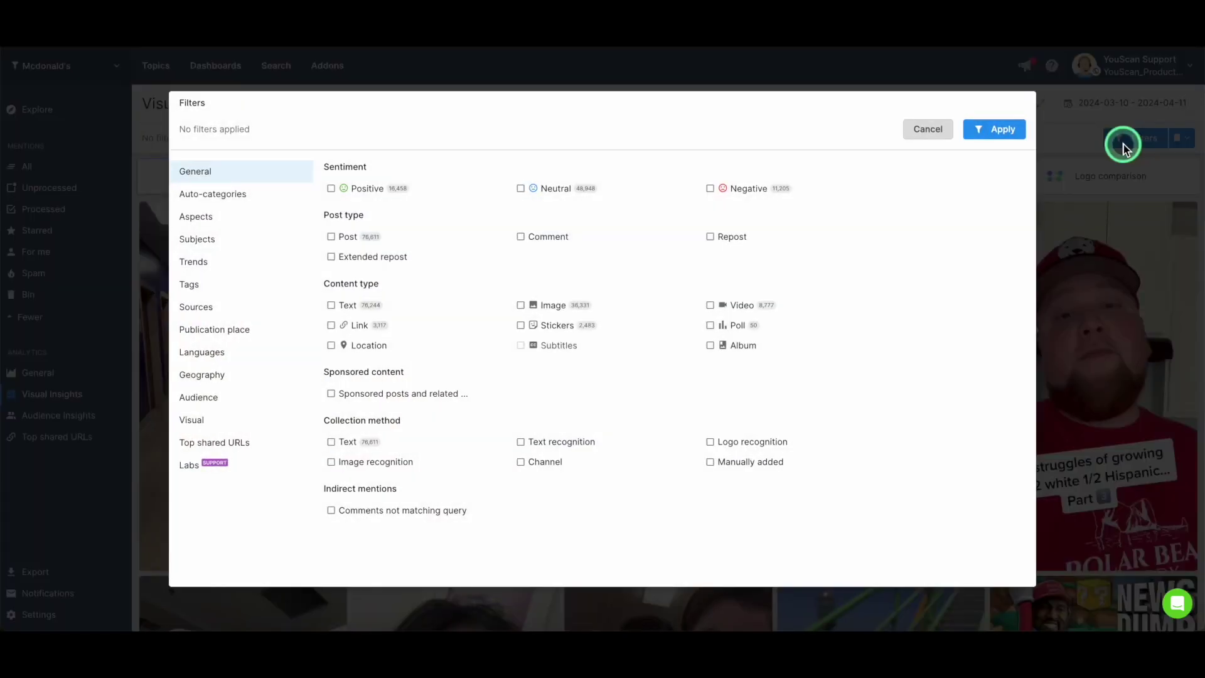
left_click(205, 420)
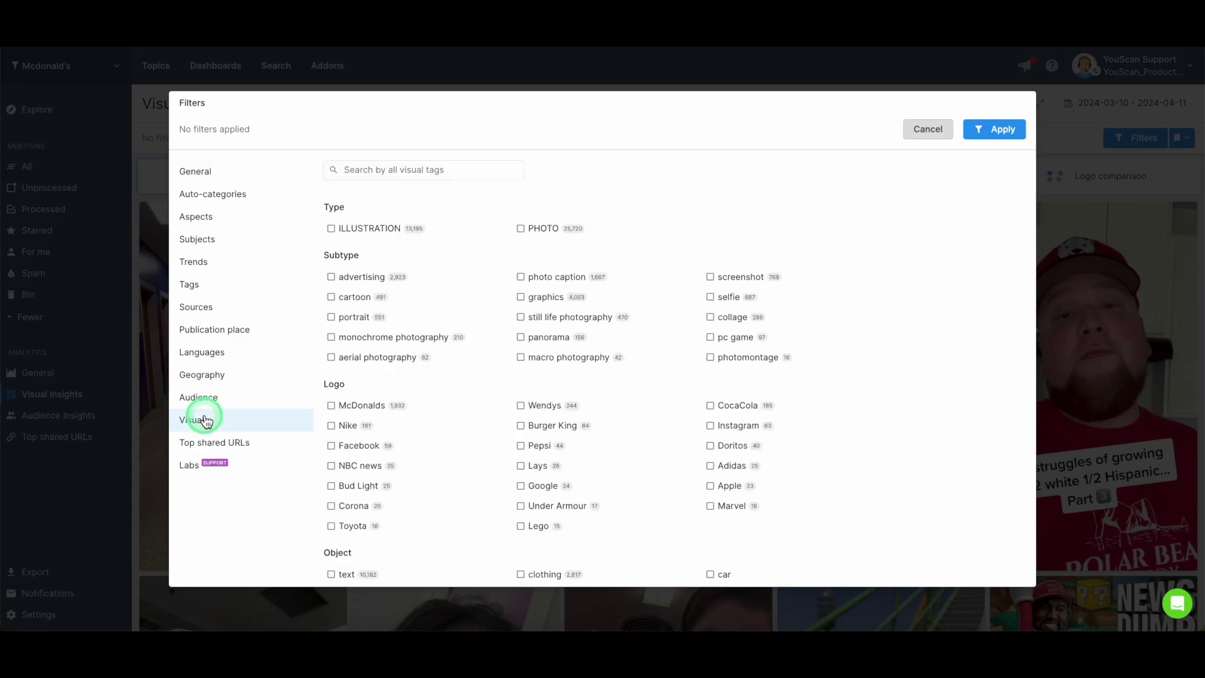
left_click(349, 409)
left_click(987, 132)
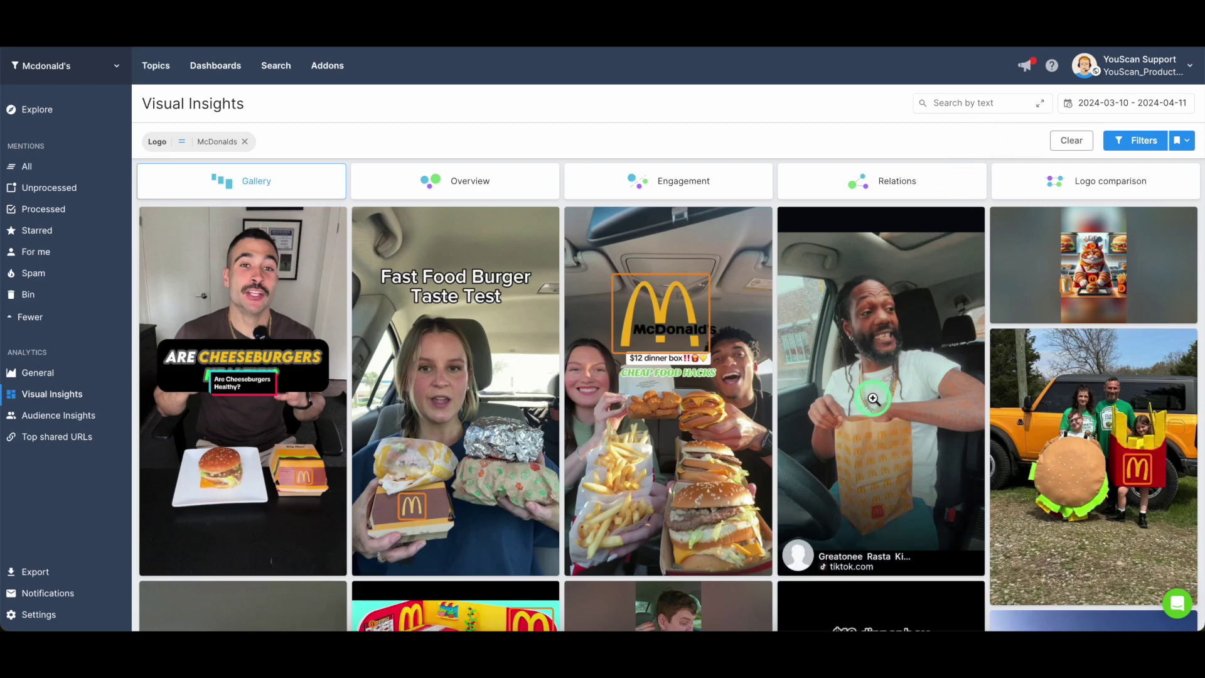
Inspect the $12 dinner box post's recognized visual tags, then return to the gallery.
left_click(653, 431)
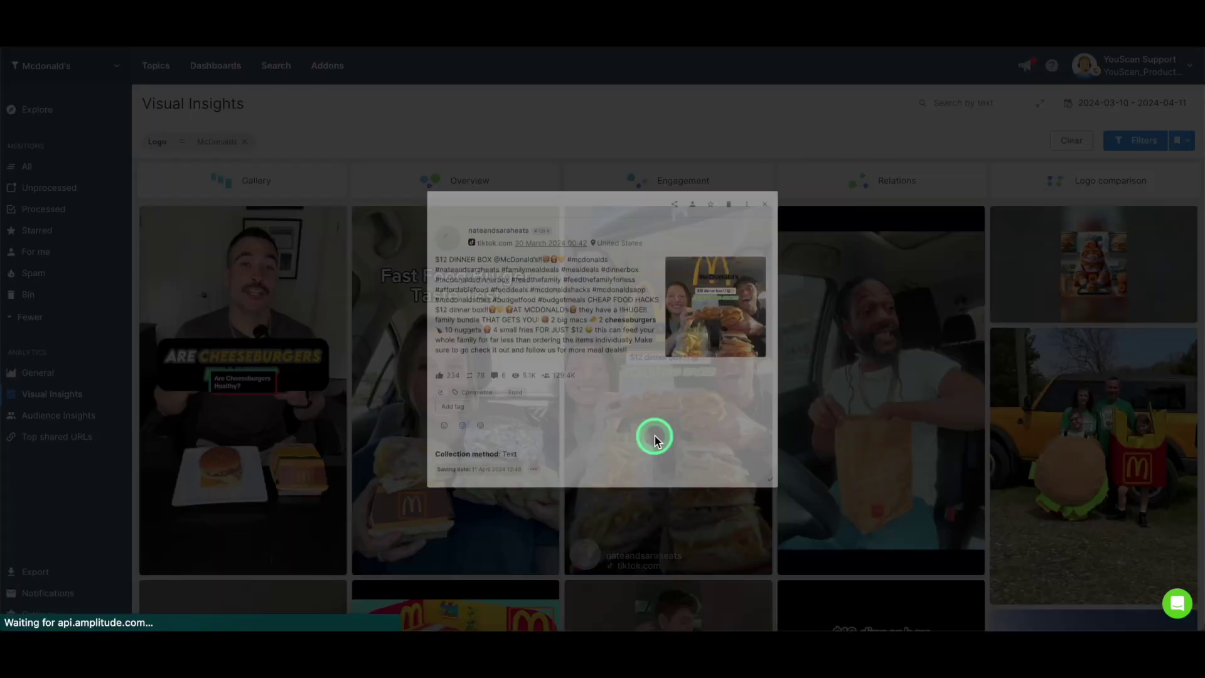
left_click(704, 333)
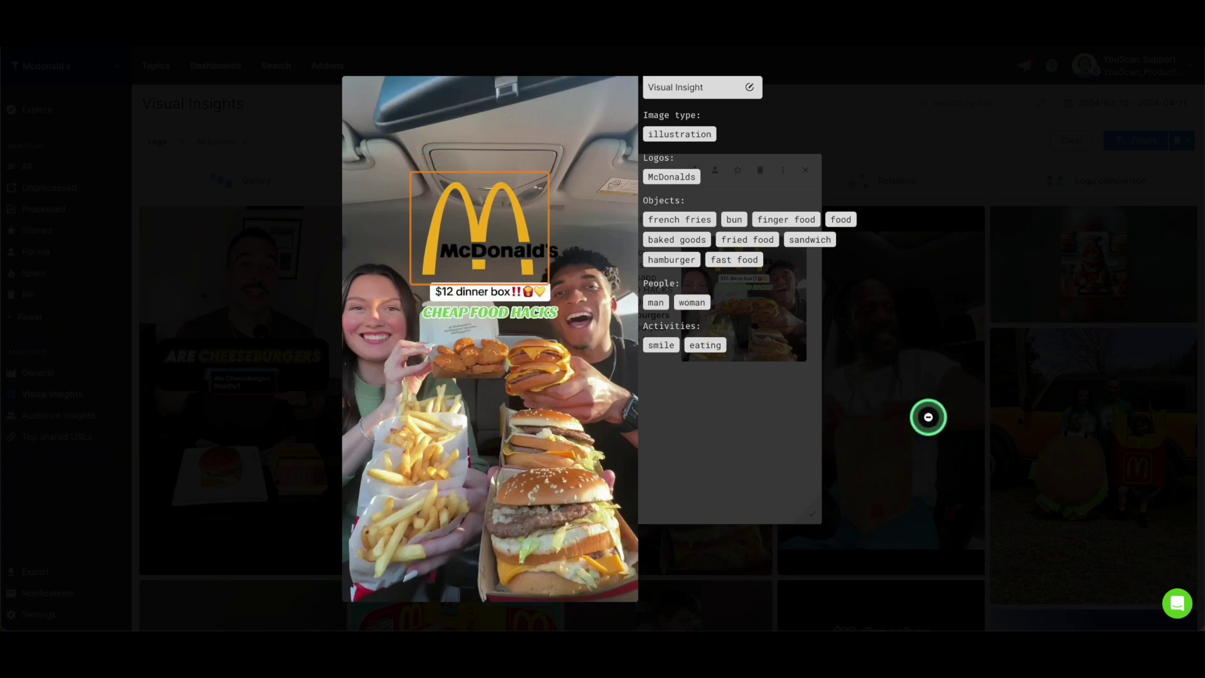
left_click(928, 417)
left_click(928, 416)
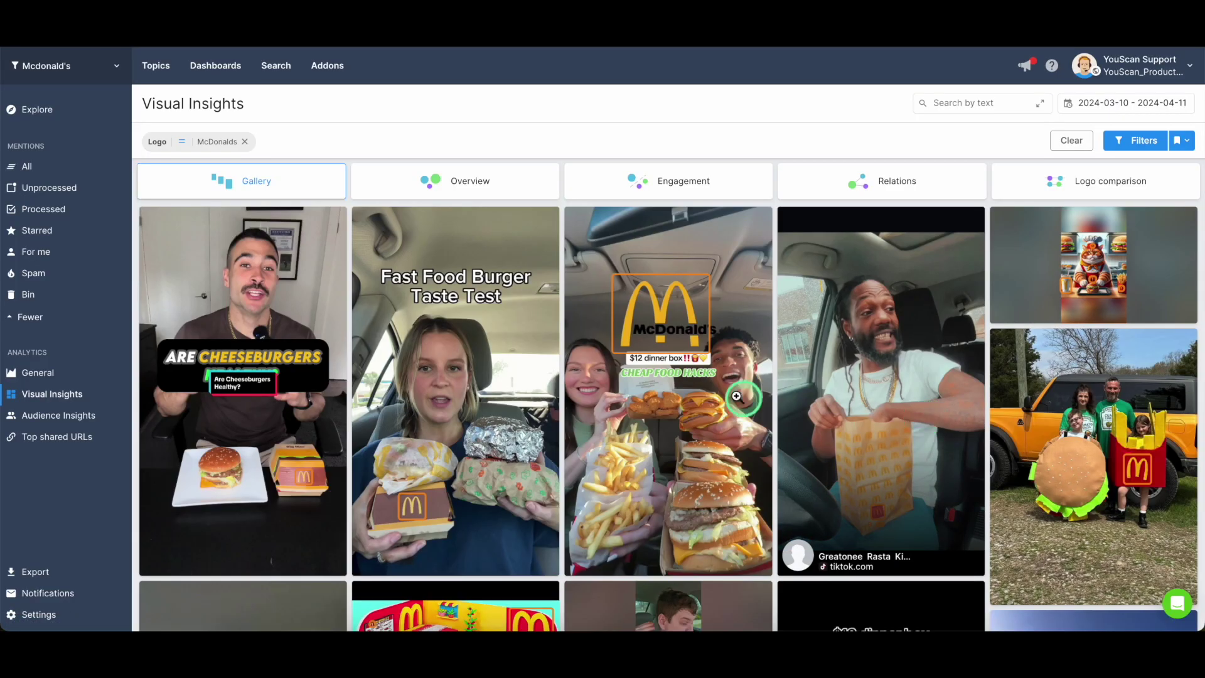
Switch the McDonalds-logo visual tags from Overview to Engagement to the Relations network.
left_click(454, 196)
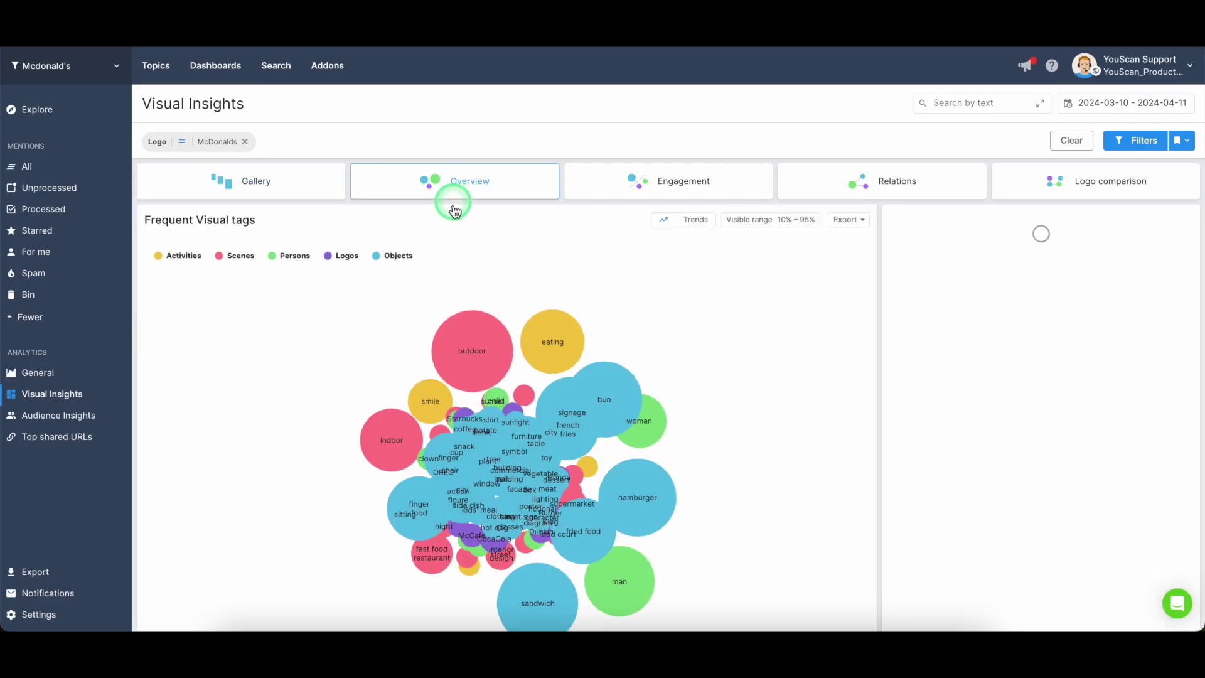
mouse_move(704, 522)
scroll(808, 460, "down", 2)
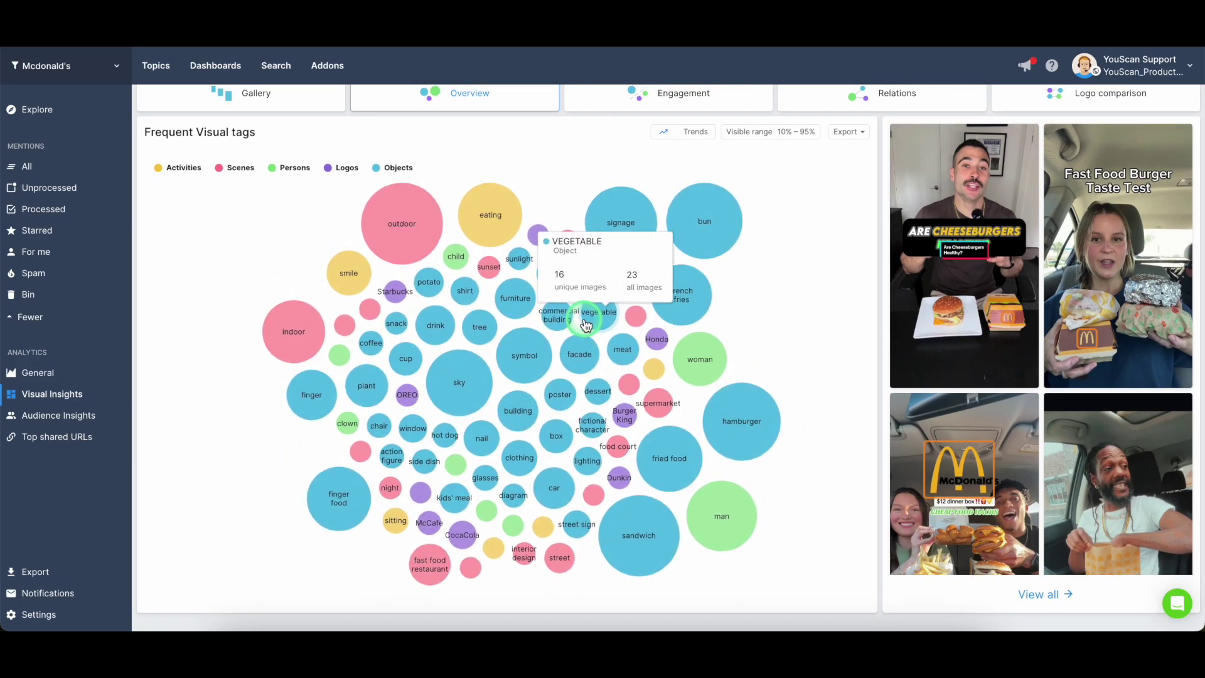
scroll(586, 324, "up", 1)
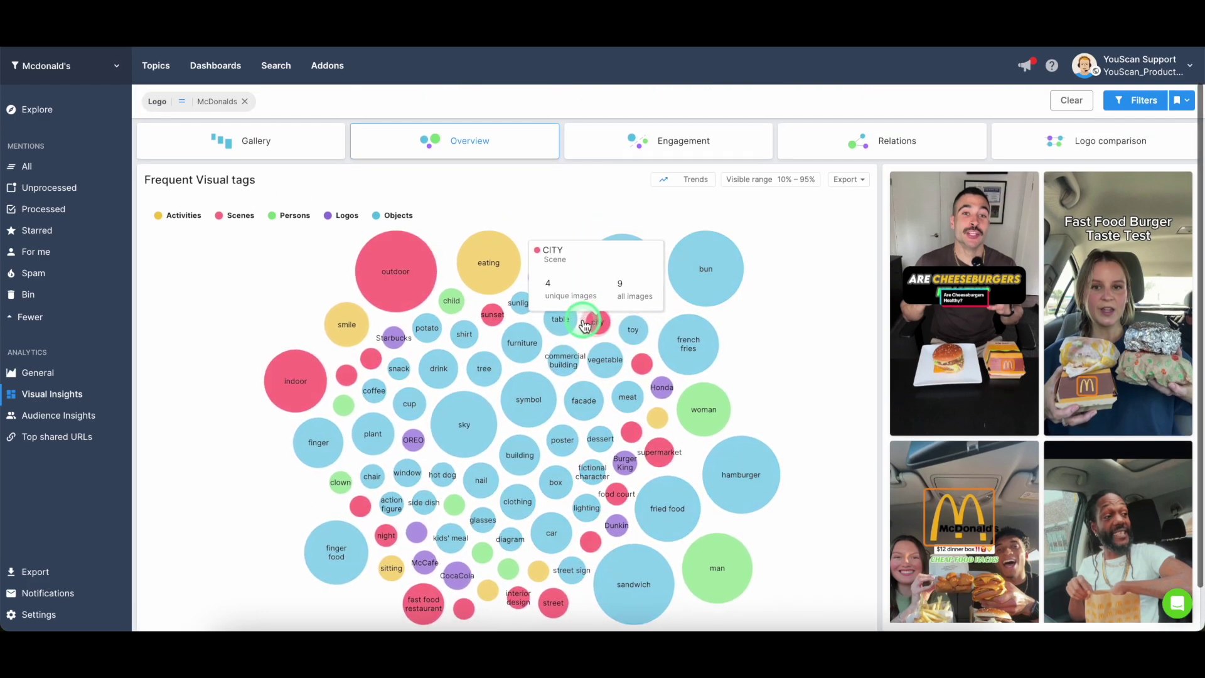
left_click(683, 147)
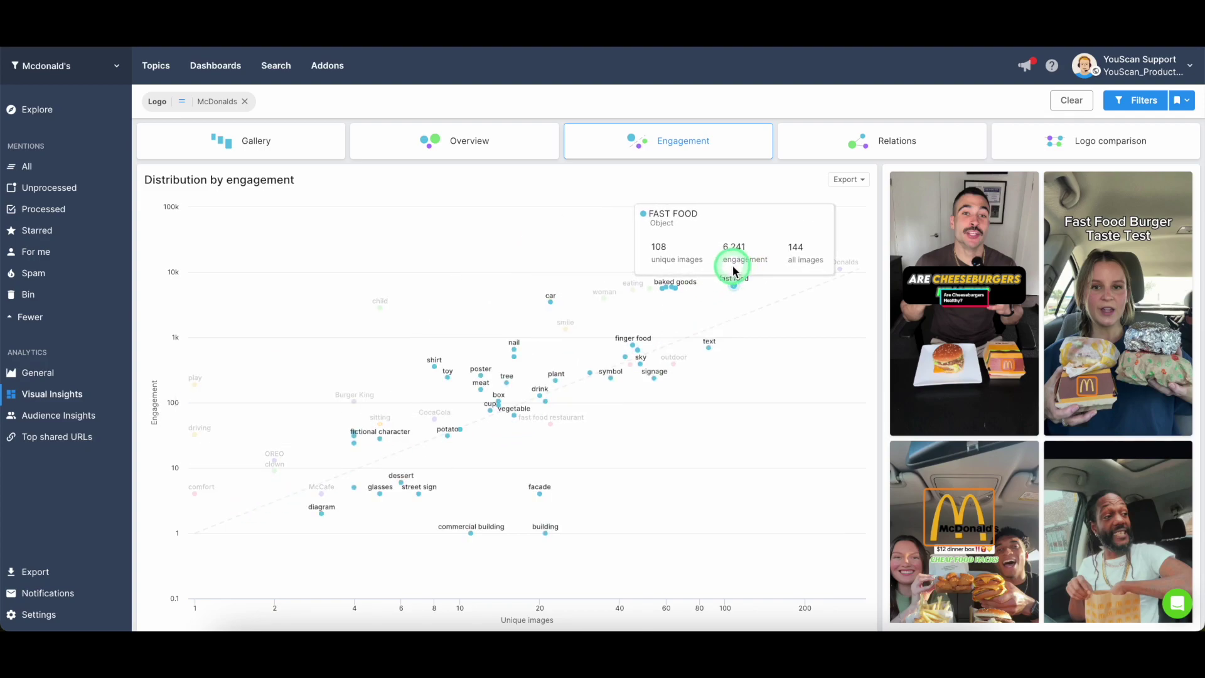
left_click(887, 134)
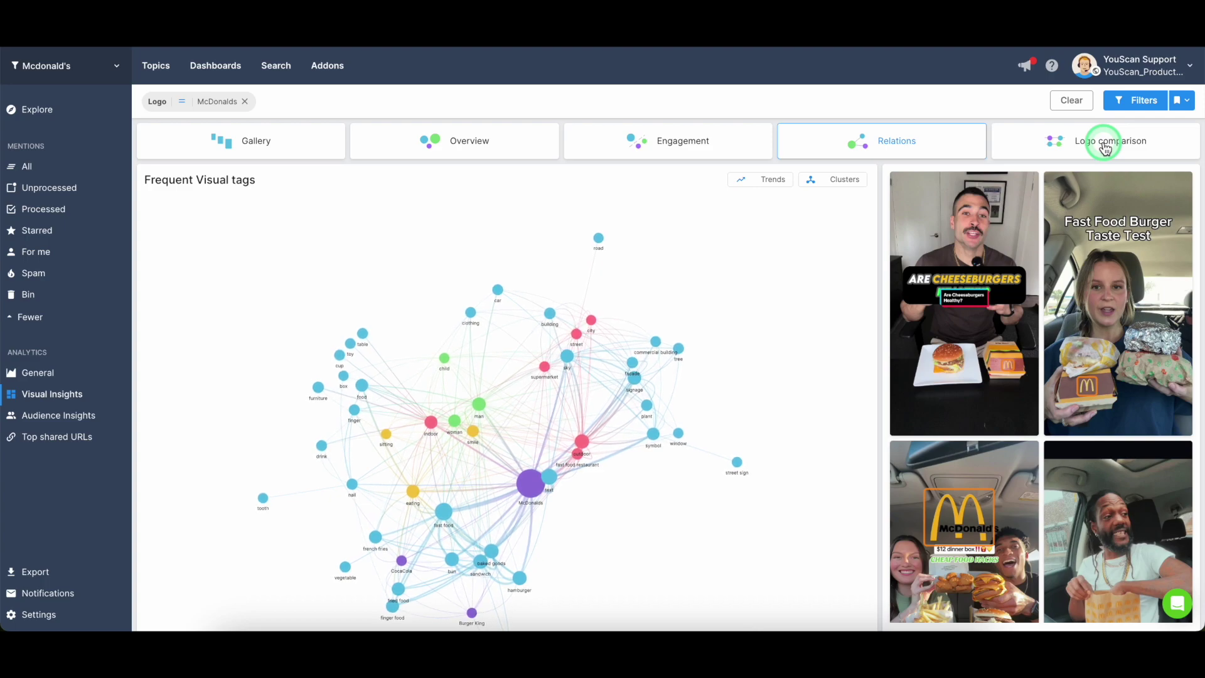
left_click(26, 415)
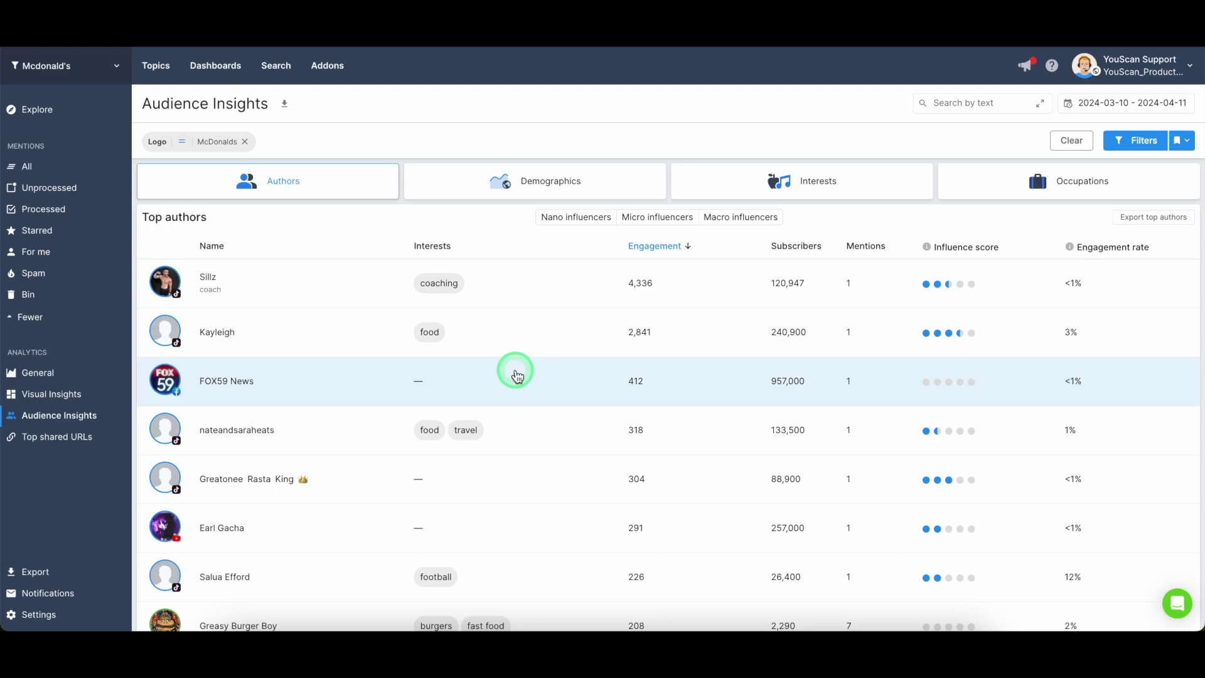
Sort the top authors by interests, subscribers, influence score, and finally engagement rate.
scroll(516, 375, "down", 8)
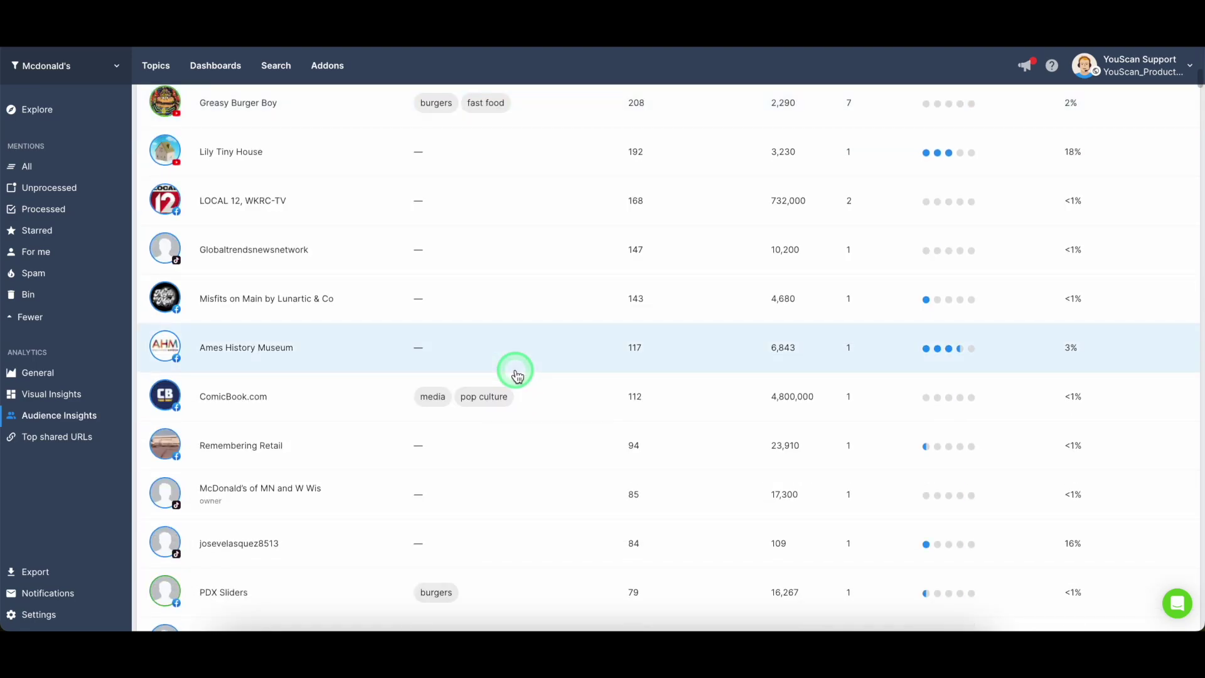
scroll(515, 370, "up", 10)
left_click(440, 249)
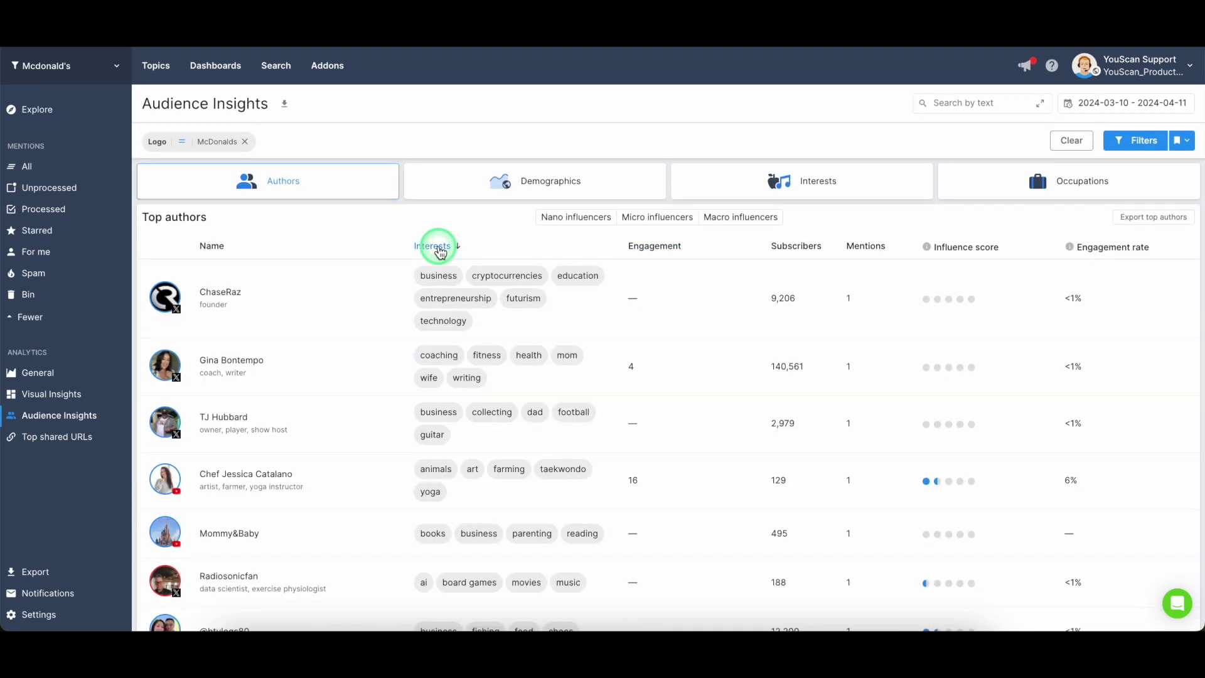
left_click(796, 247)
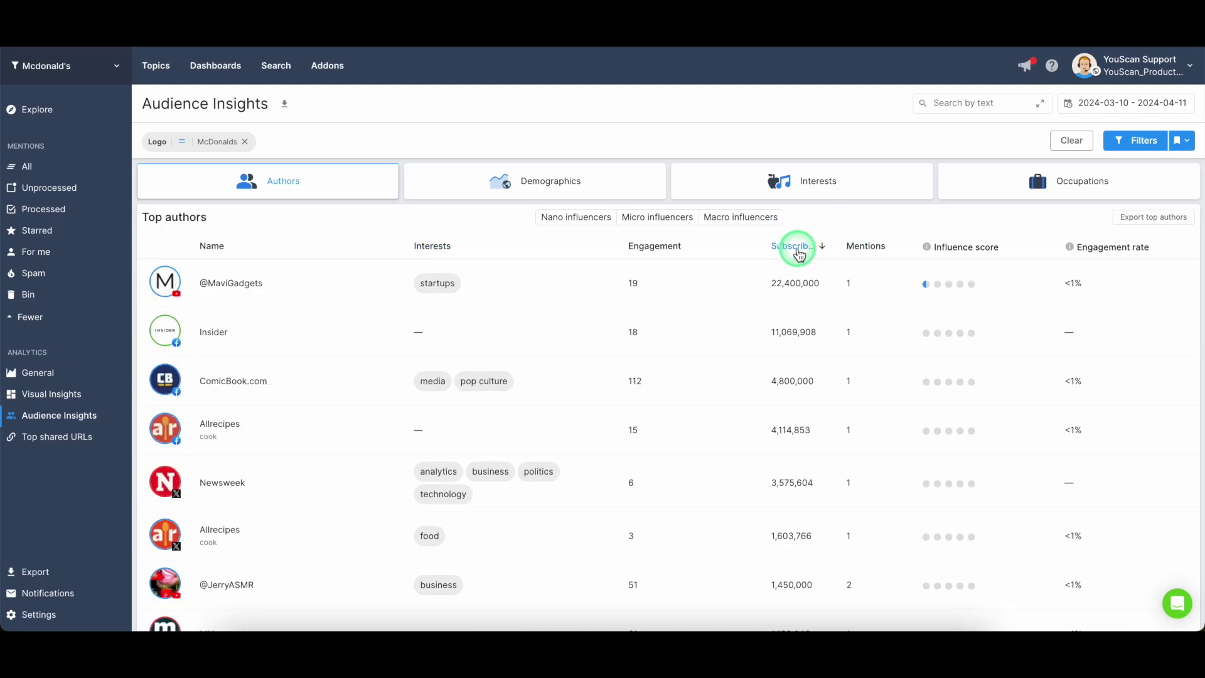
left_click(973, 251)
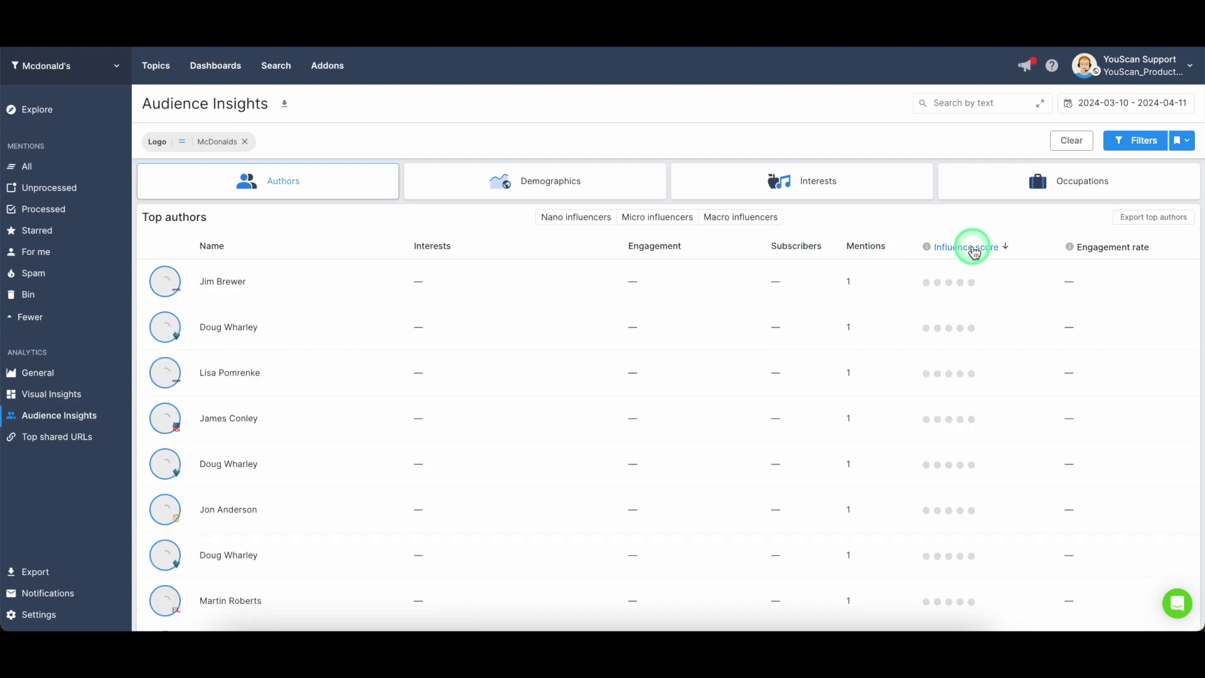
left_click(1092, 250)
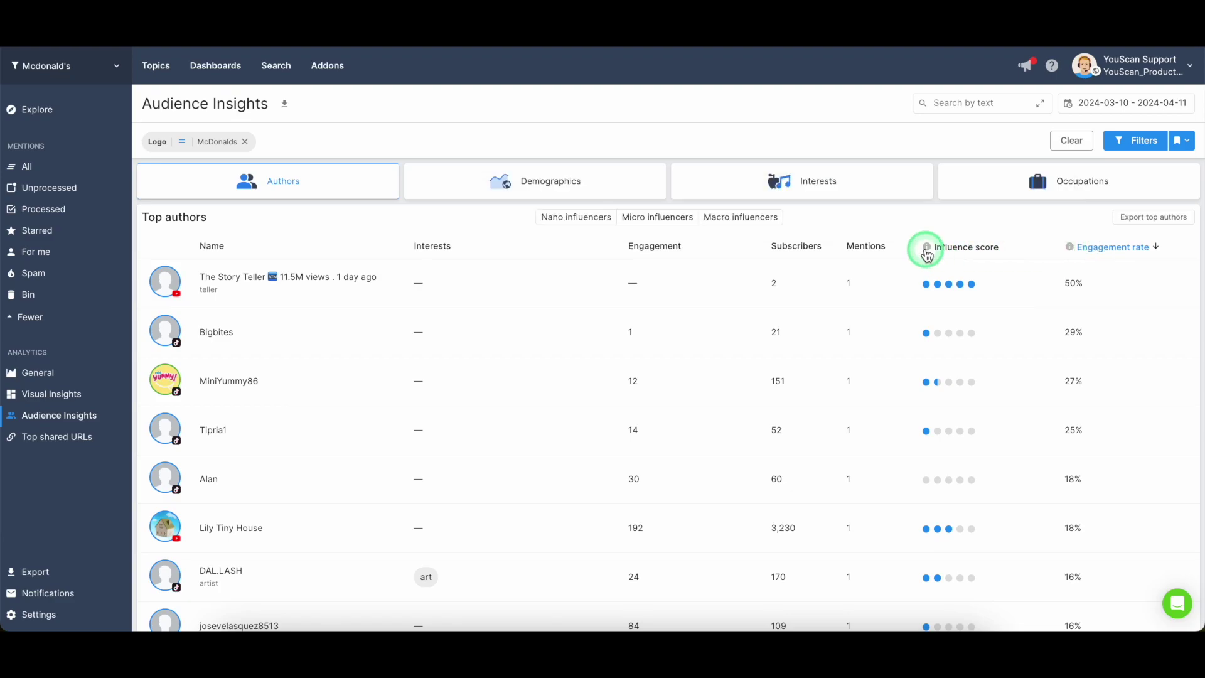
mouse_move(925, 249)
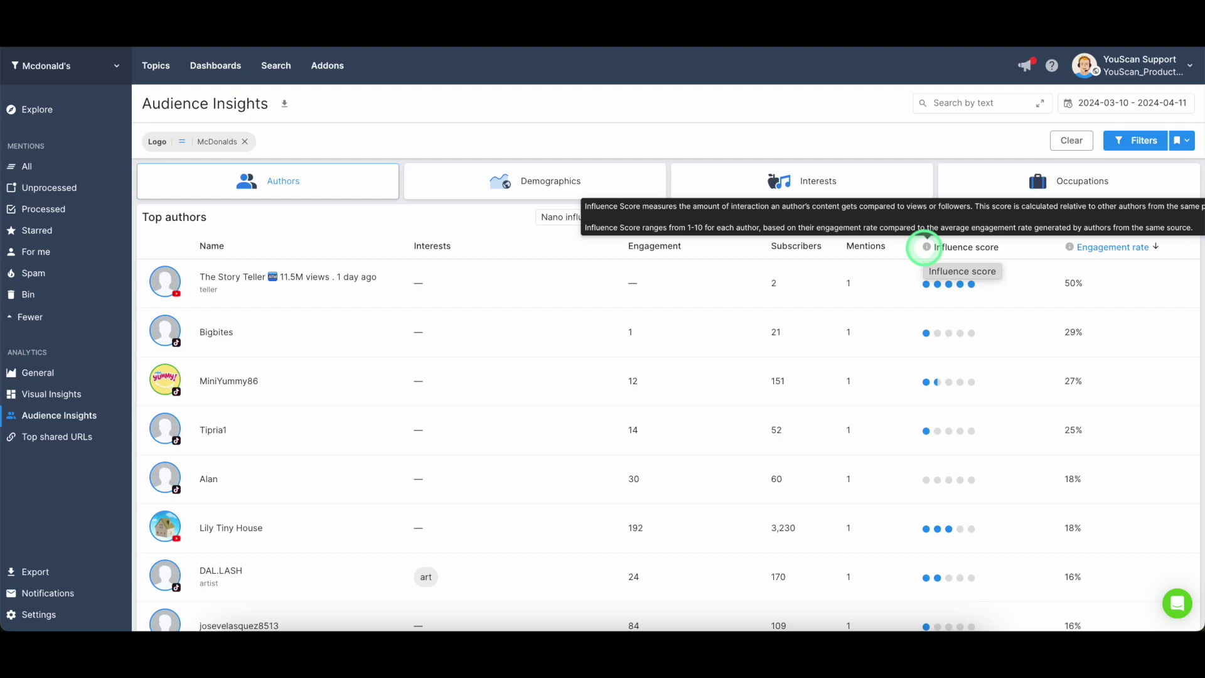
Browse the audience's Demographics, Interests and Occupations breakdowns in Audience Insights.
left_click(507, 183)
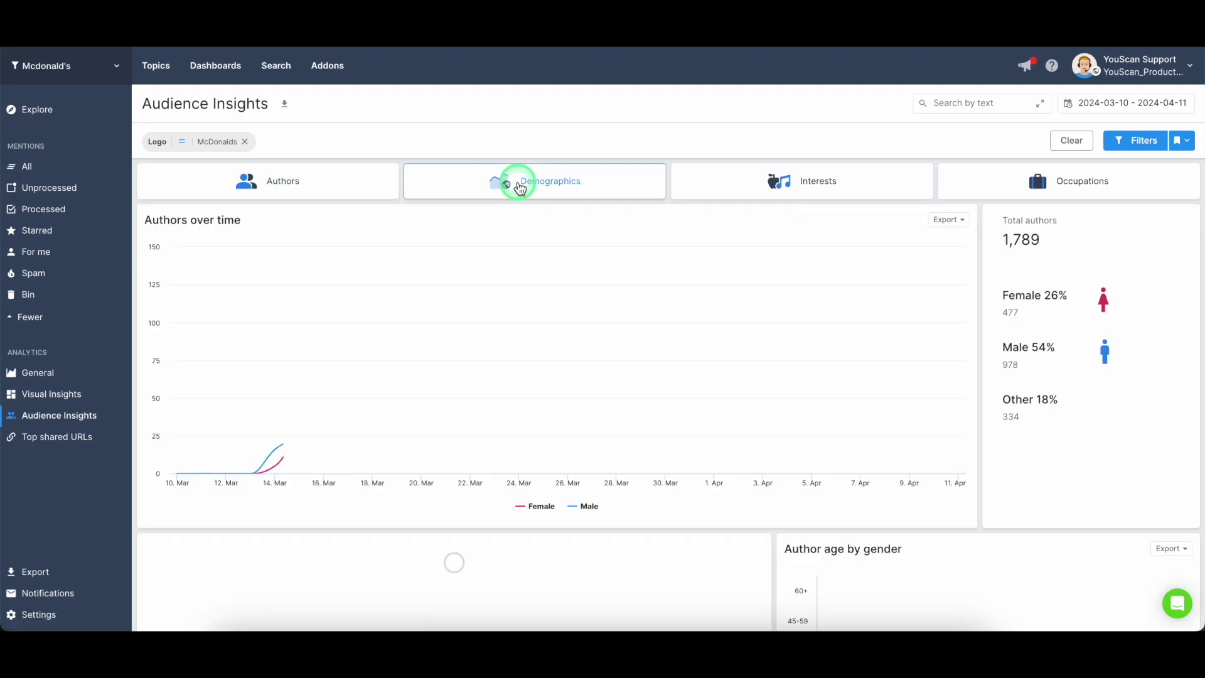
scroll(625, 383, "down", 3)
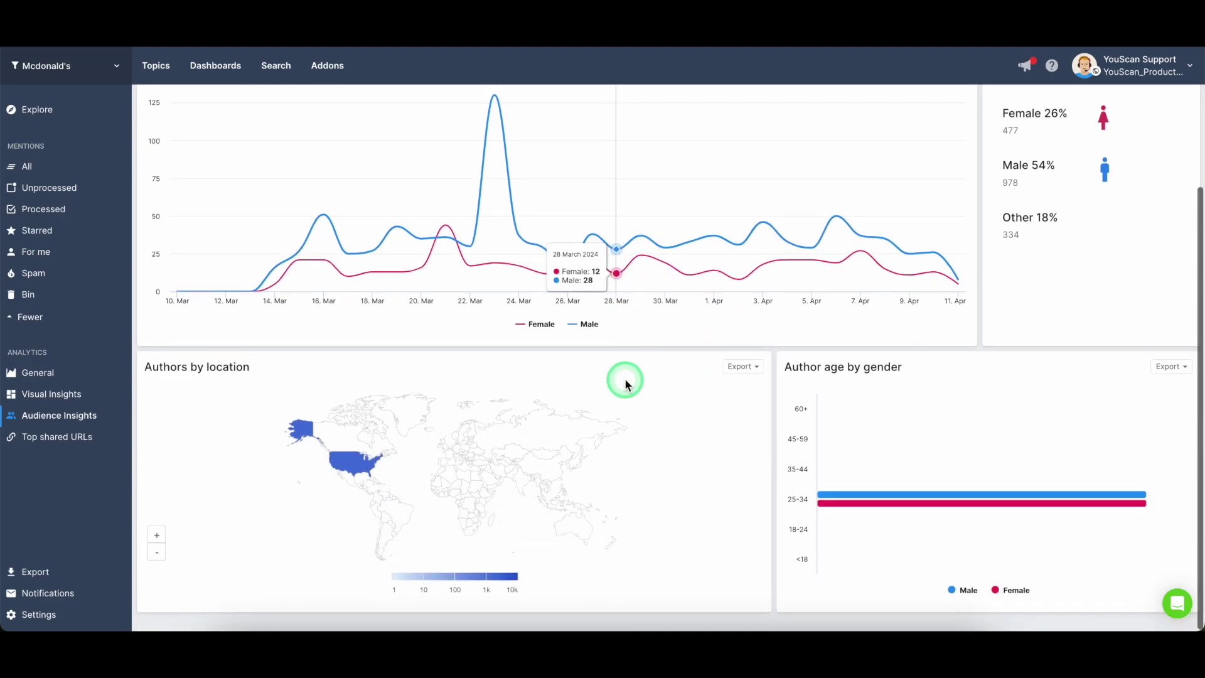
scroll(625, 383, "up", 3)
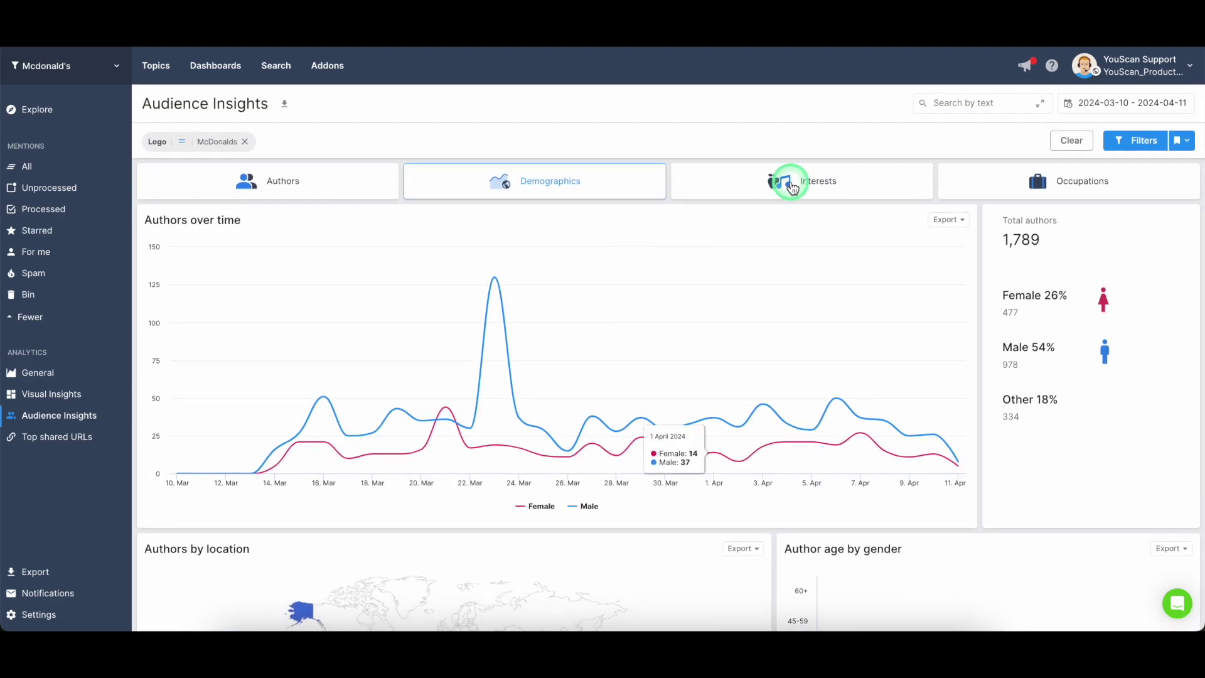
left_click(787, 183)
scroll(489, 395, "down", 2)
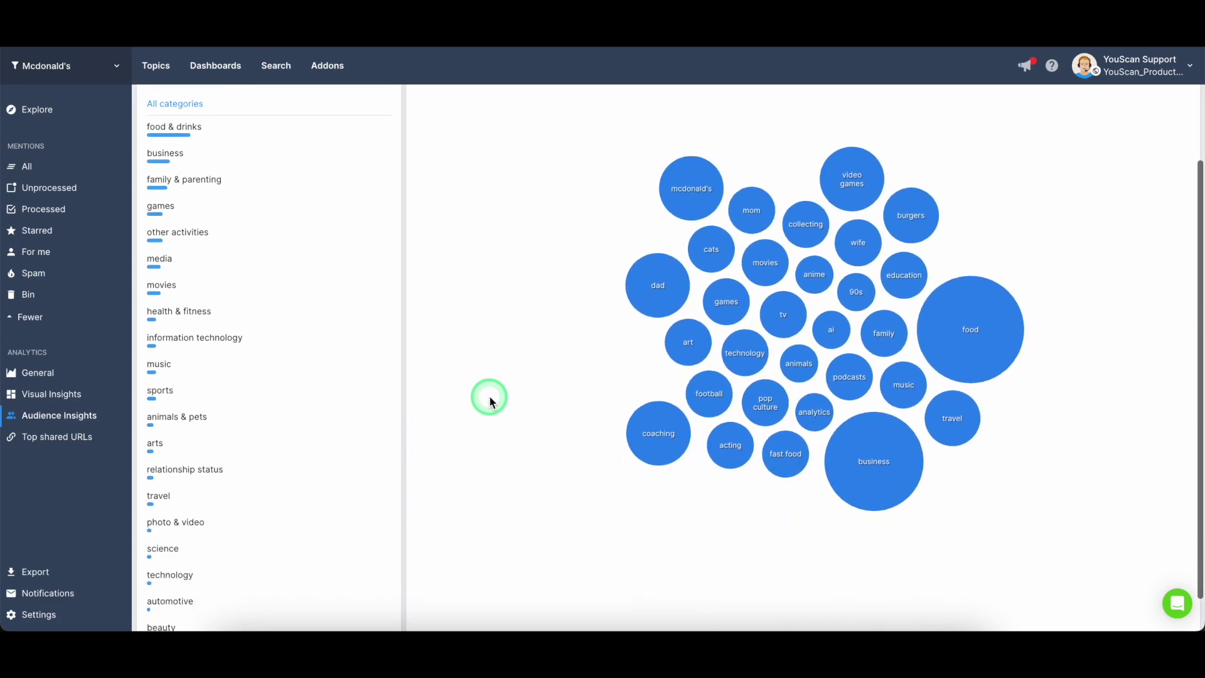
scroll(488, 395, "up", 2)
left_click(1048, 168)
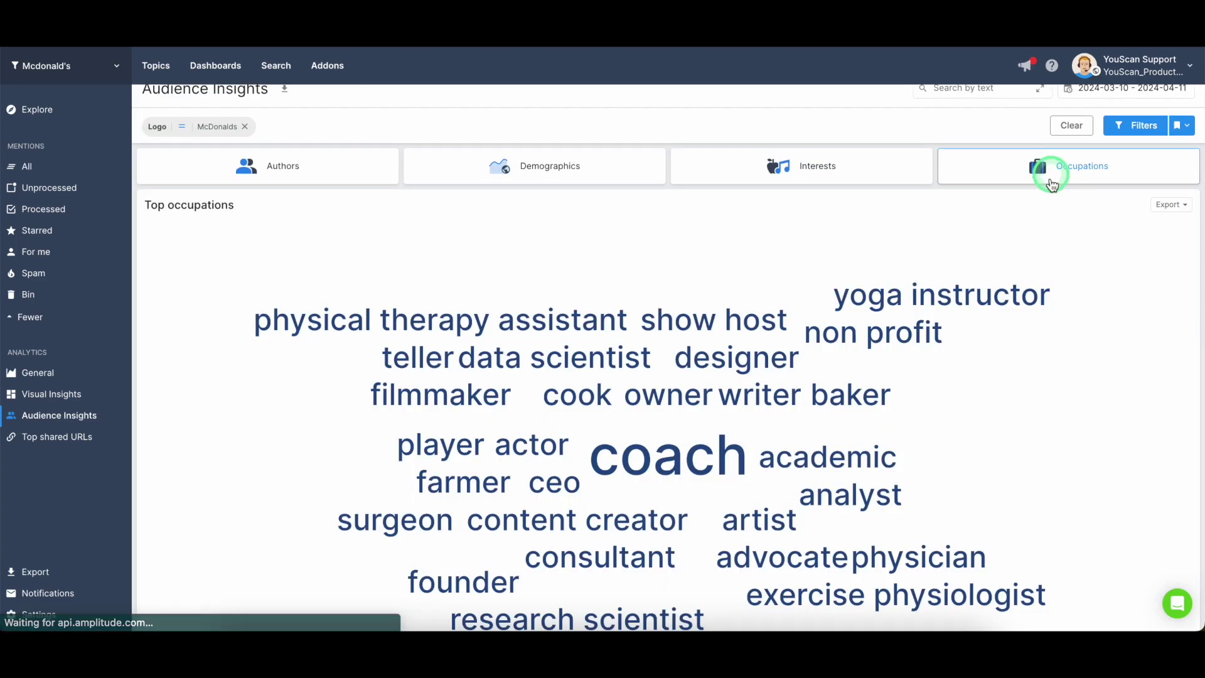
scroll(1012, 373, "down", 2)
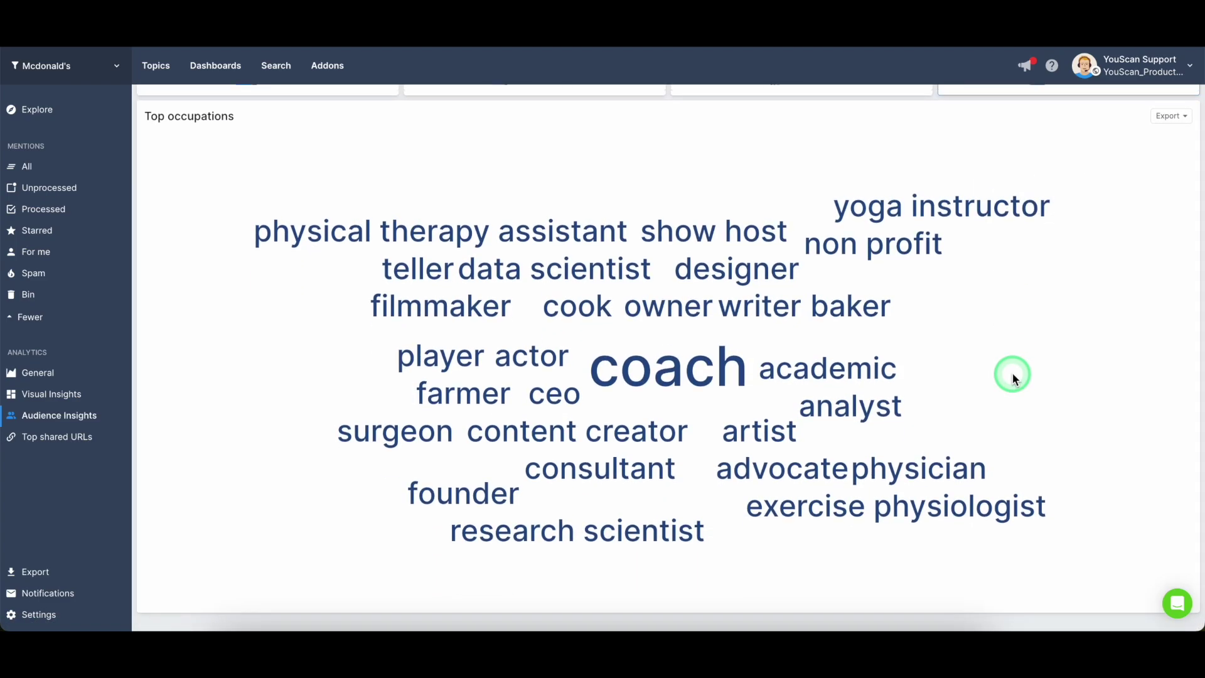
scroll(1013, 377, "up", 2)
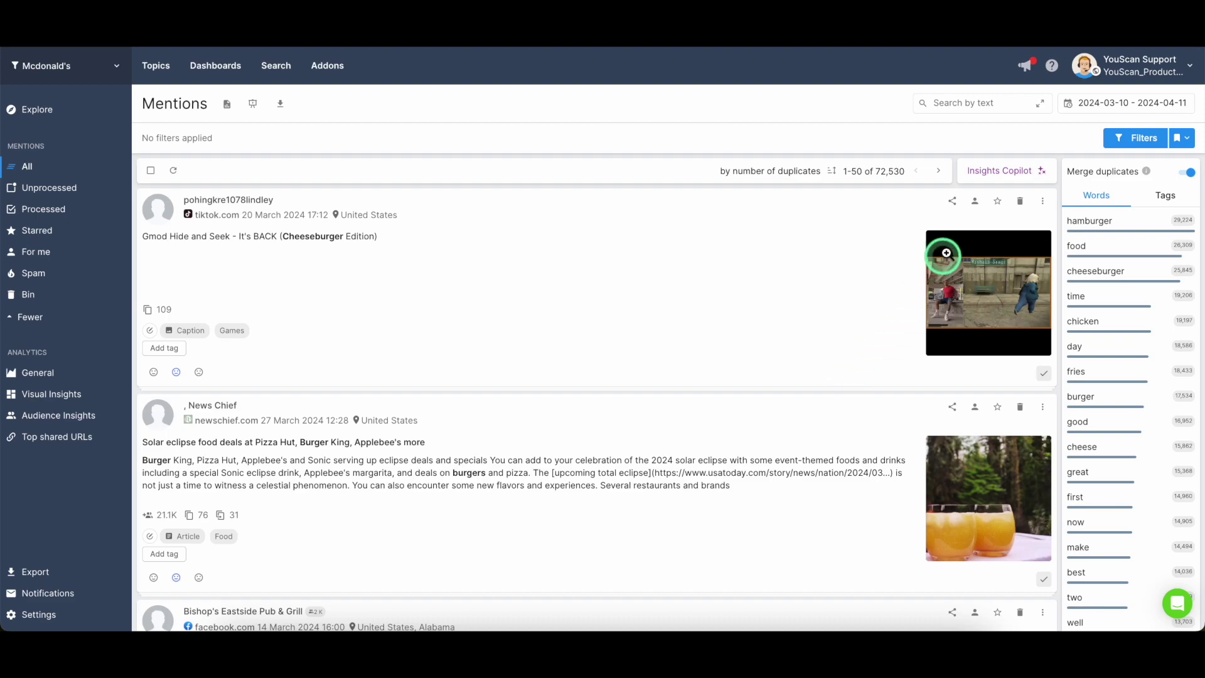
Run the Pain points case in Insights Copilot to ask about main consumer complaints.
left_click(993, 174)
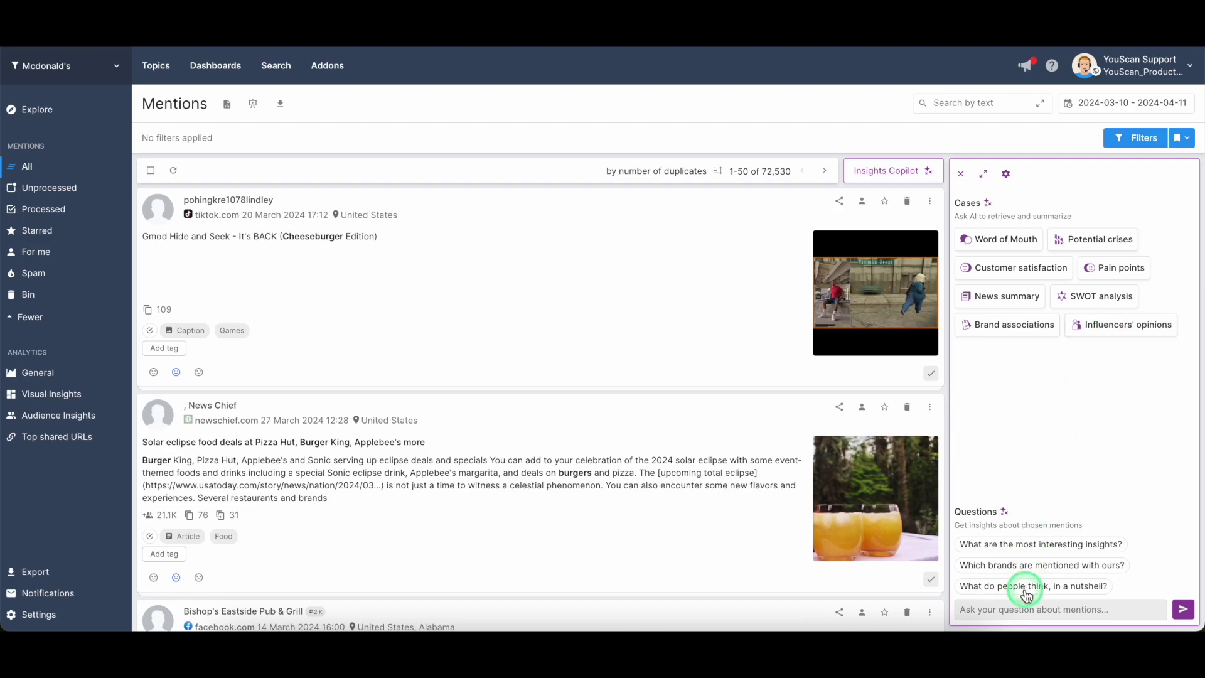
left_click(1034, 607)
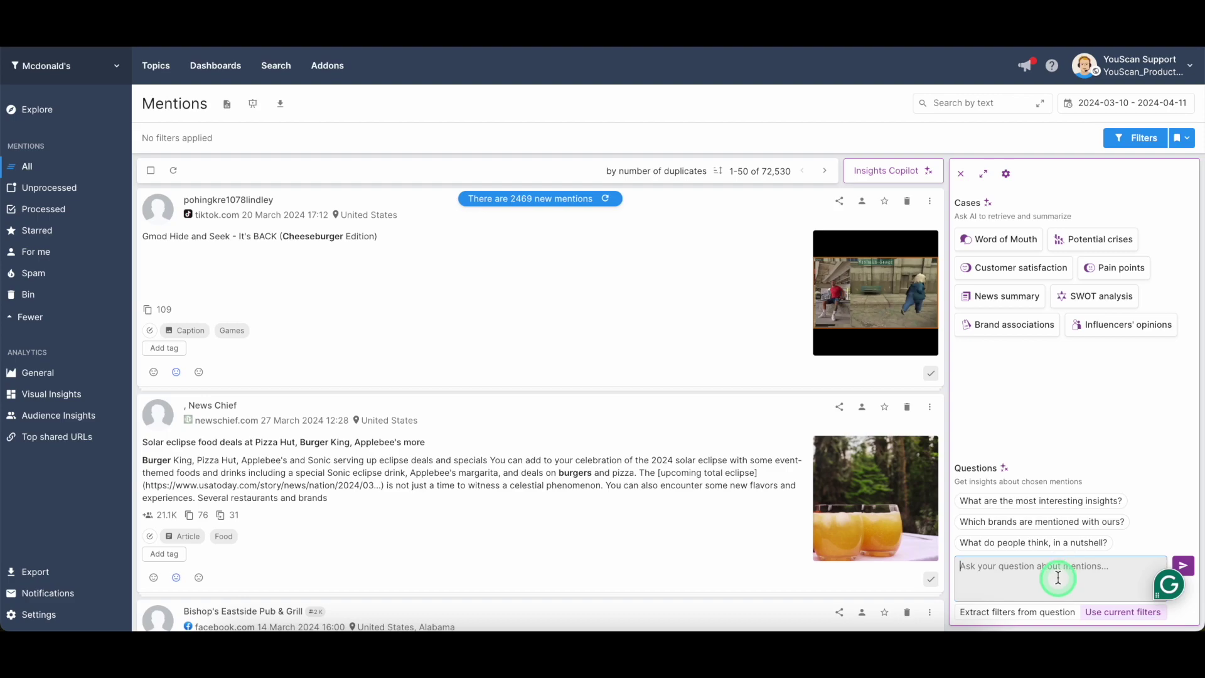
left_click(1113, 270)
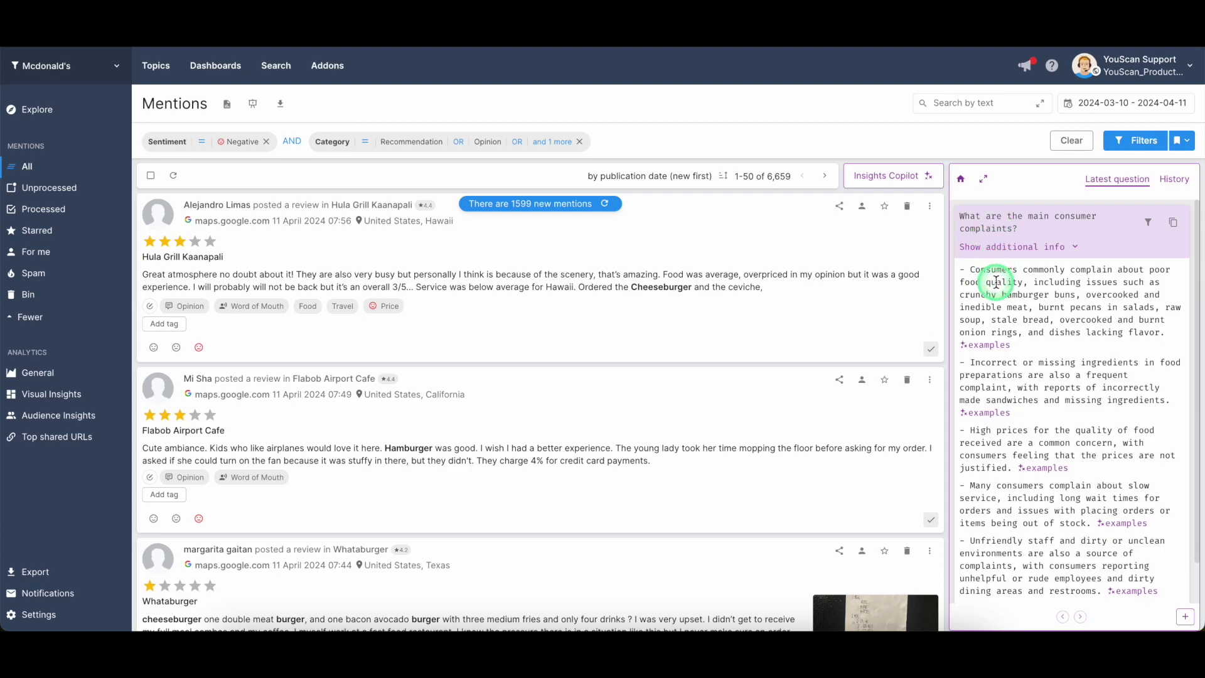
Expand the examples for the poor-food-quality complaint and scroll through the Google Maps reviews.
scroll(1004, 437, "down", 2)
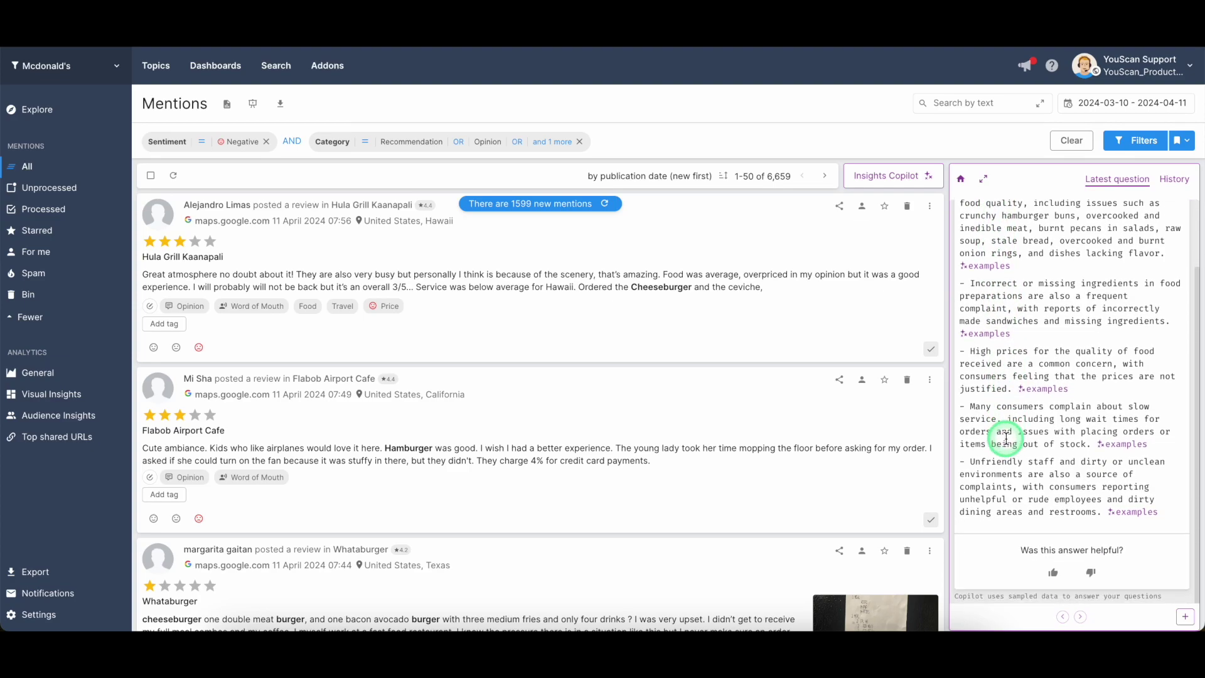
scroll(1005, 437, "up", 2)
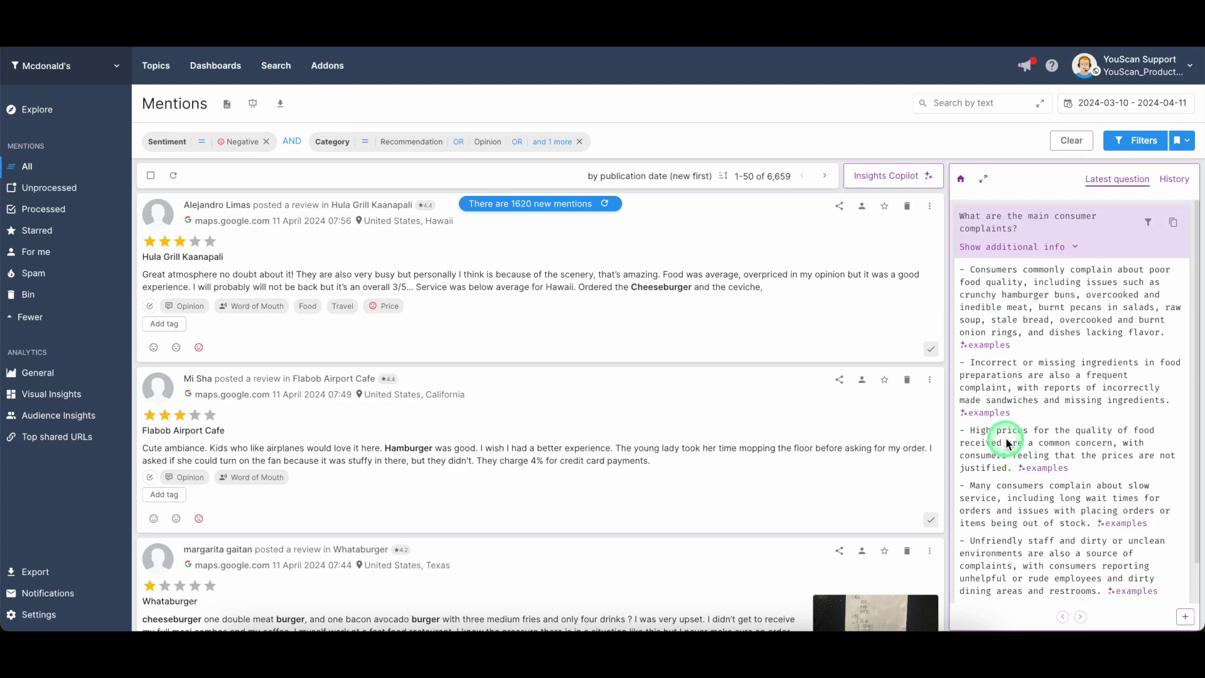
left_click(1002, 351)
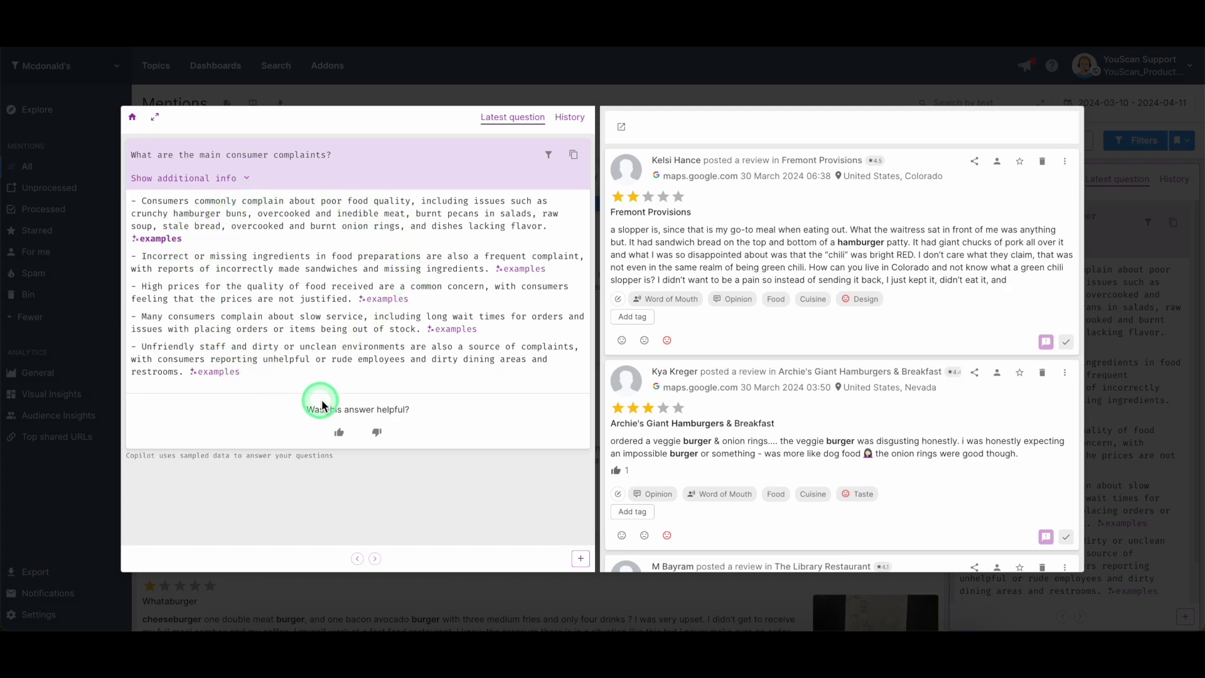
scroll(799, 342, "down", 4)
scroll(799, 344, "down", 10)
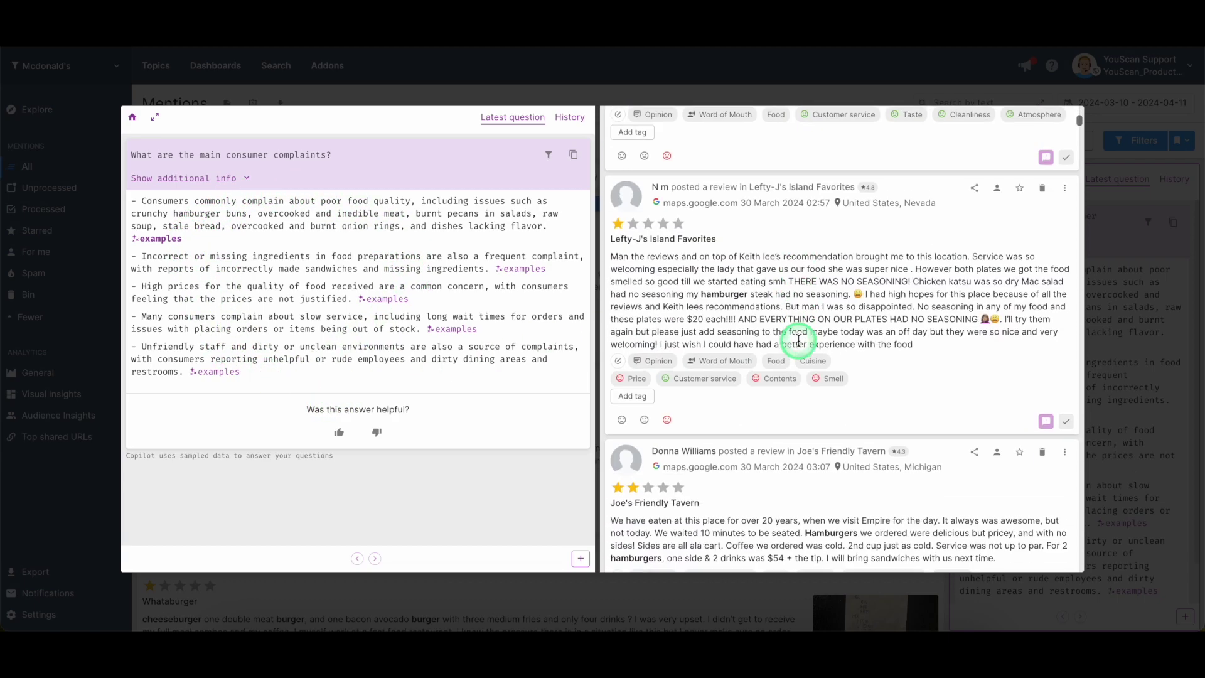
scroll(798, 344, "down", 7)
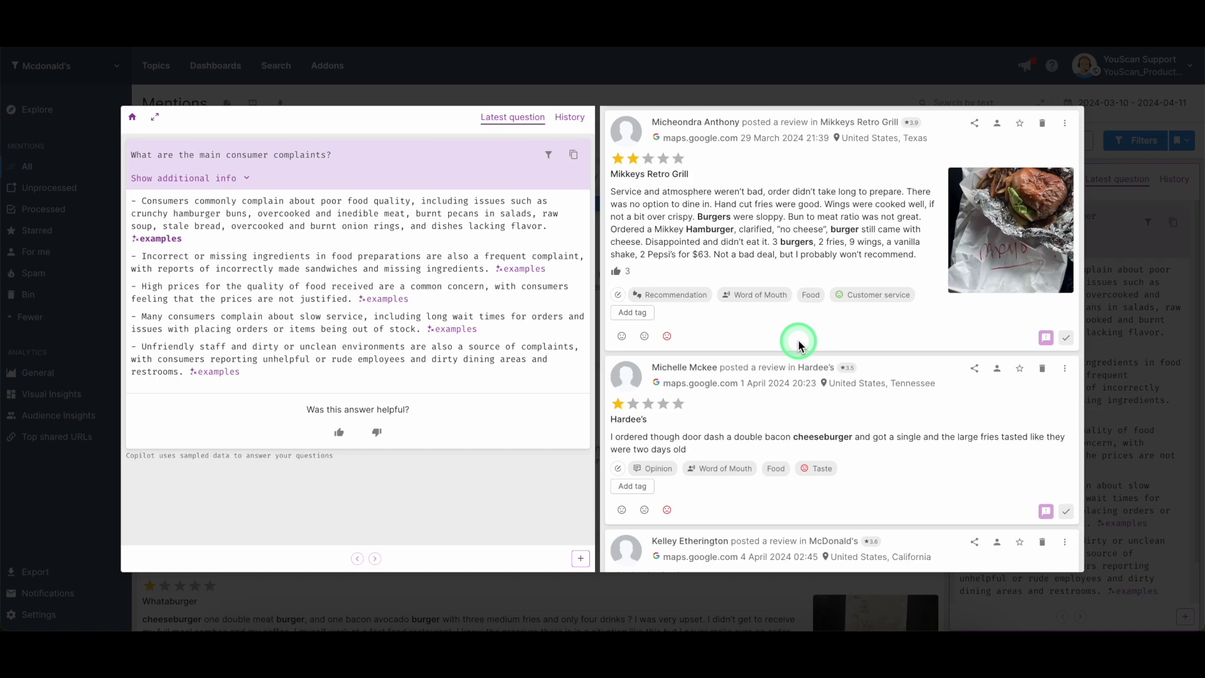
Close the example reviews and check Copilot's question history before returning to its starting cases.
left_click(1136, 327)
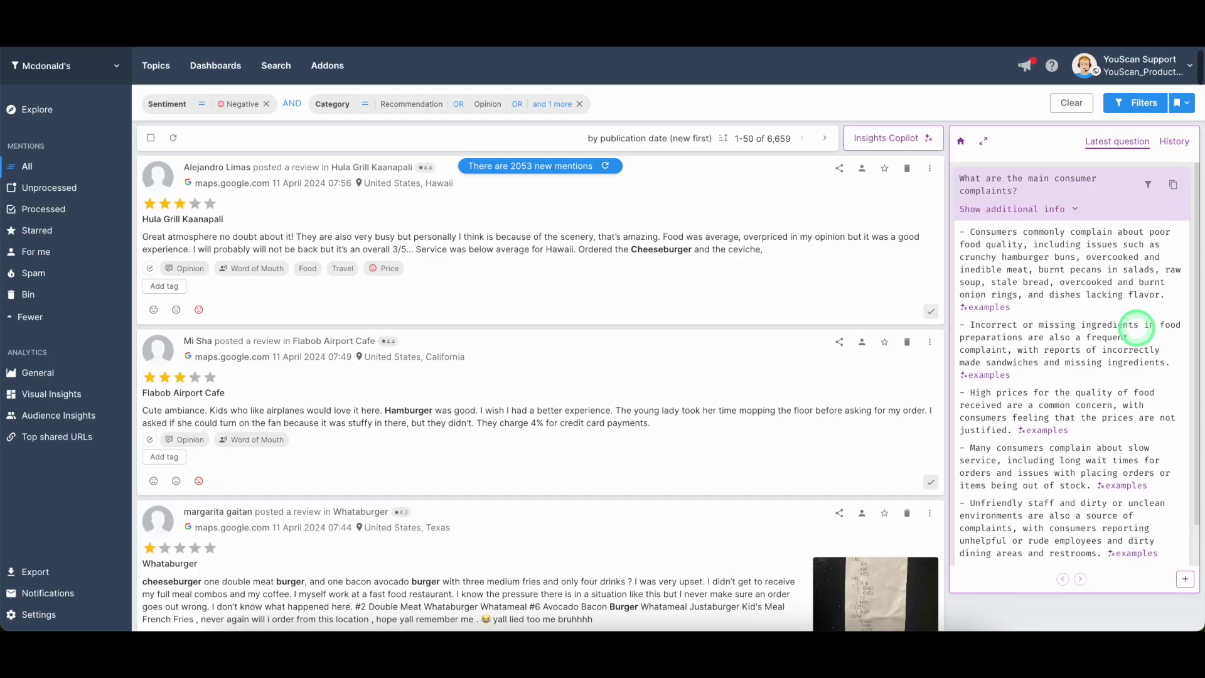
left_click(1173, 141)
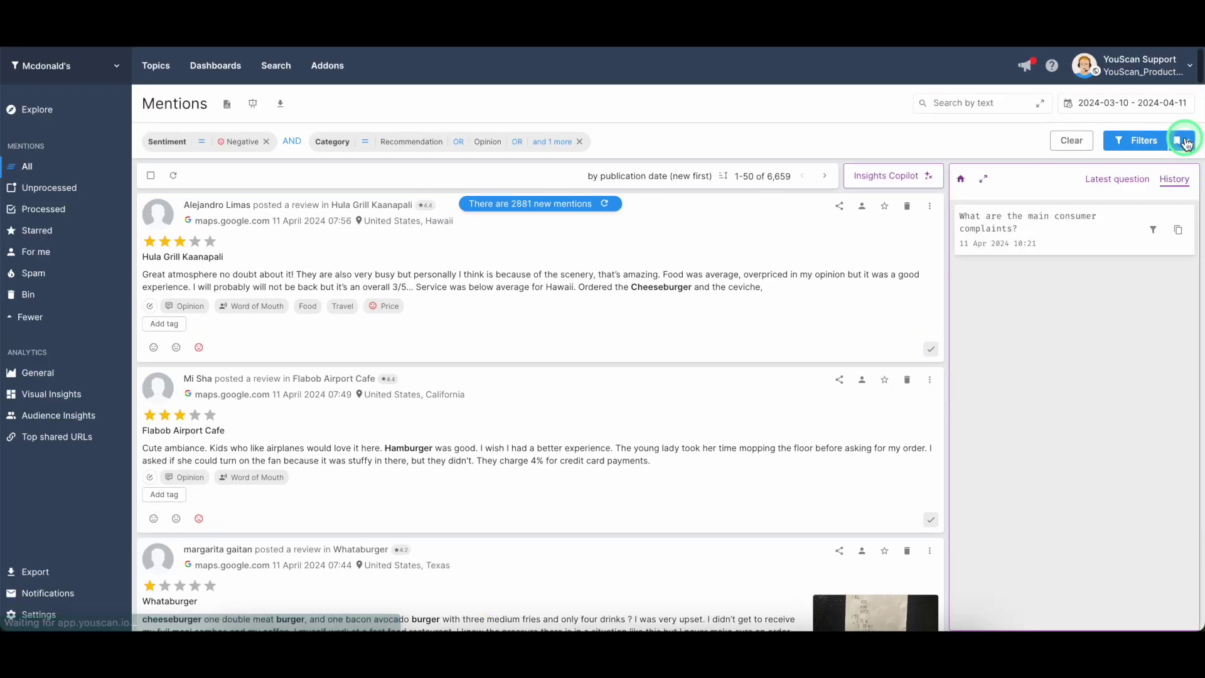
left_click(1117, 182)
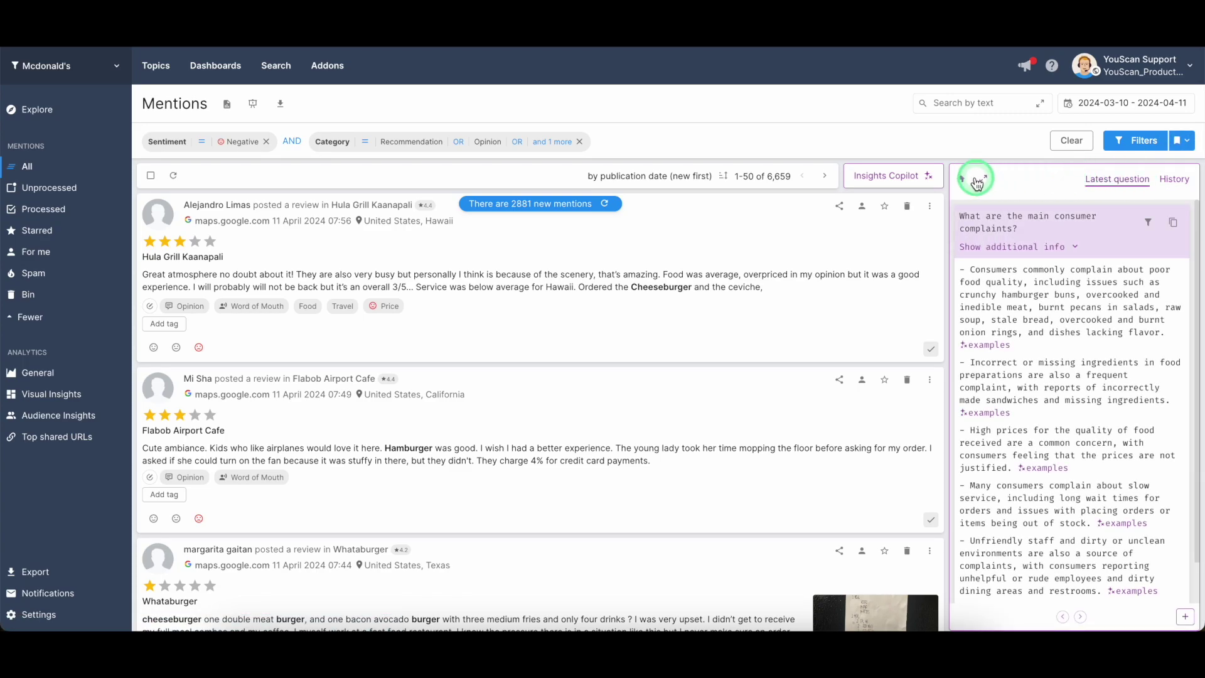
left_click(965, 181)
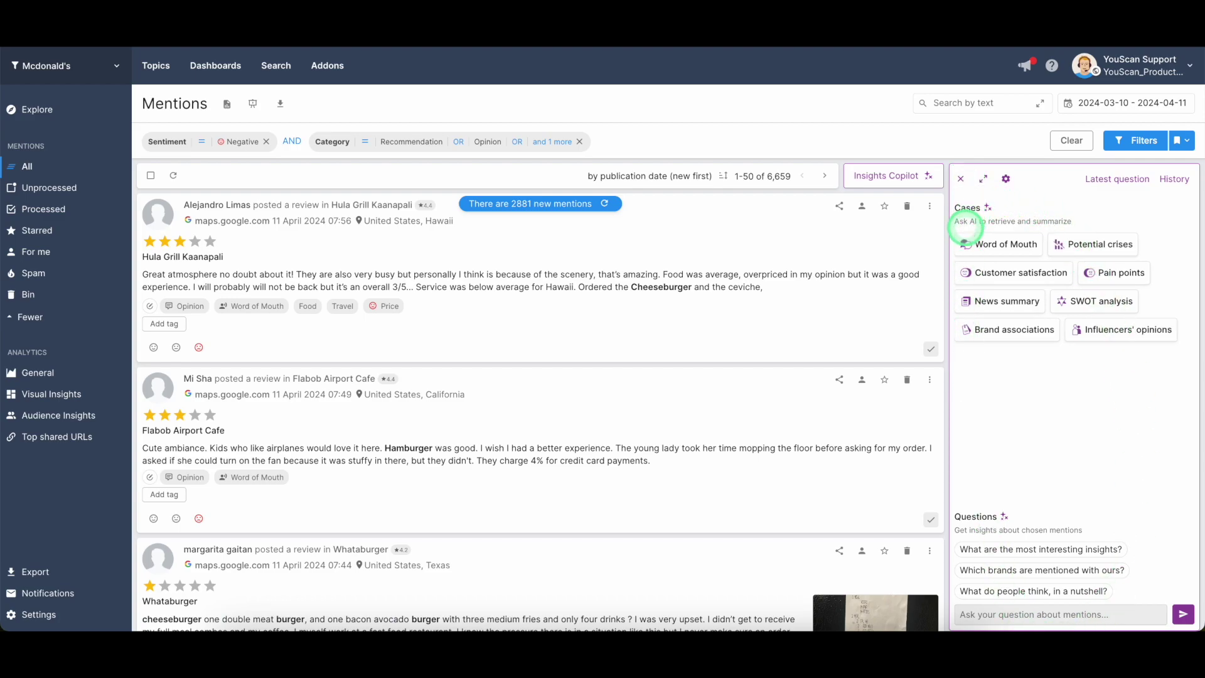
Turn off Copilot's automatic runs for aspects and trends, then go to the Dashboards page.
left_click(1007, 180)
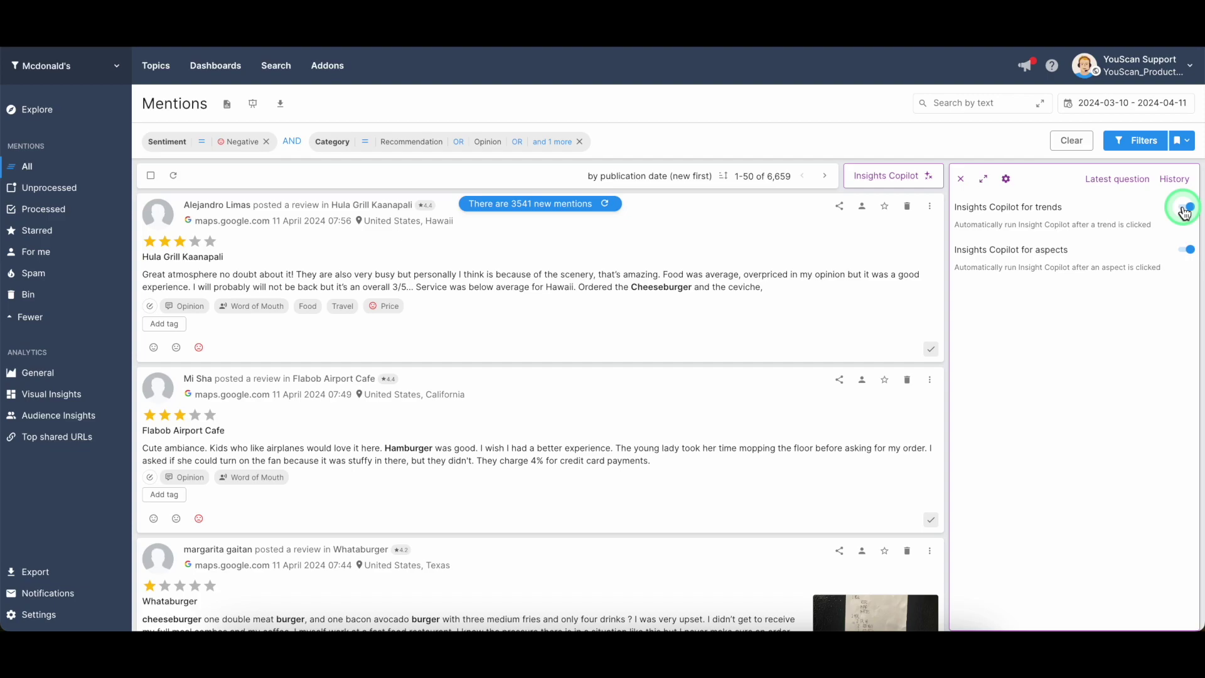
left_click(1187, 250)
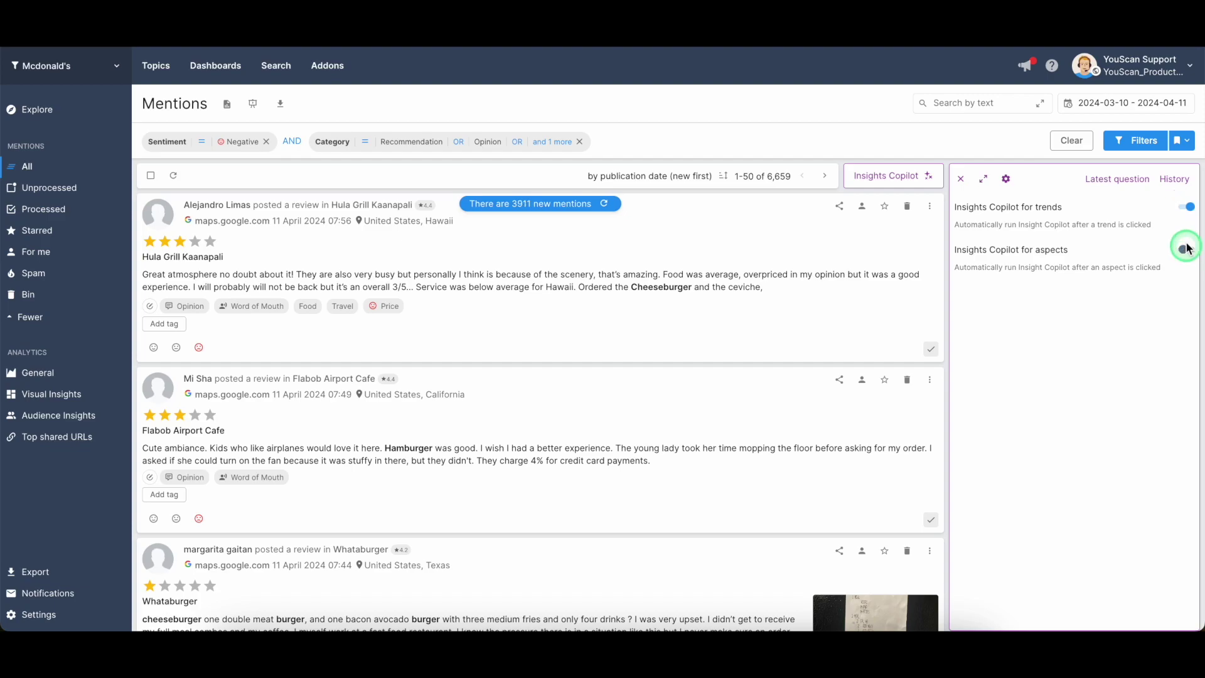
left_click(1185, 206)
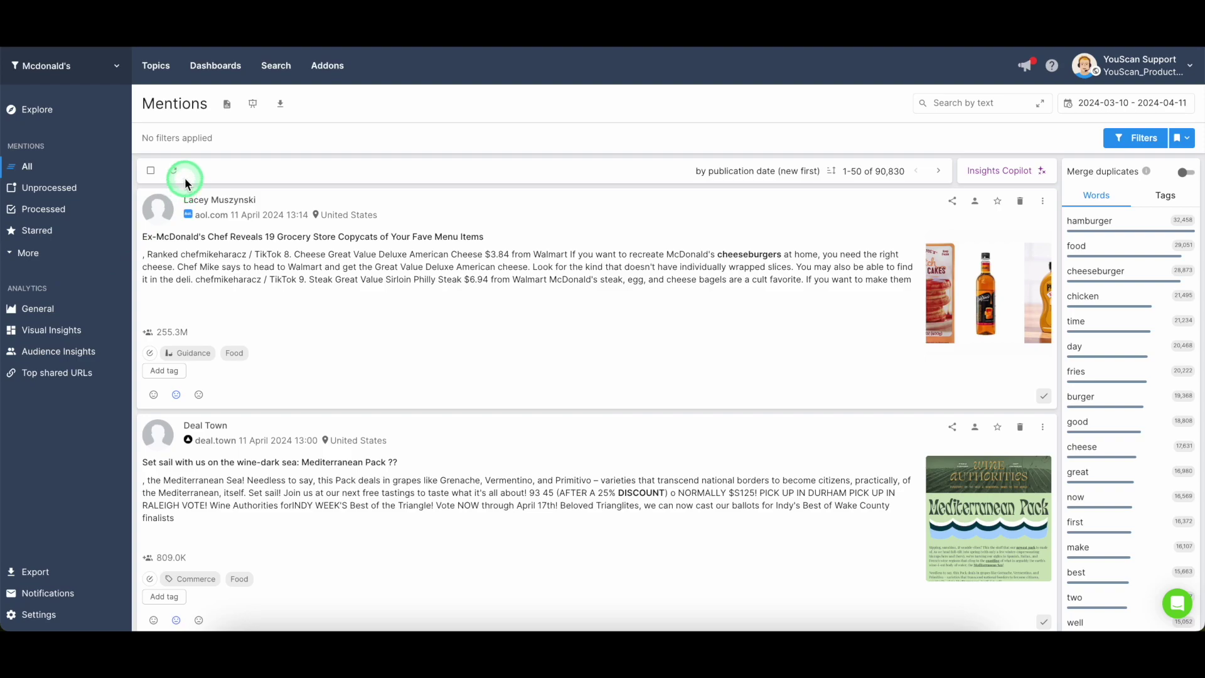
left_click(220, 66)
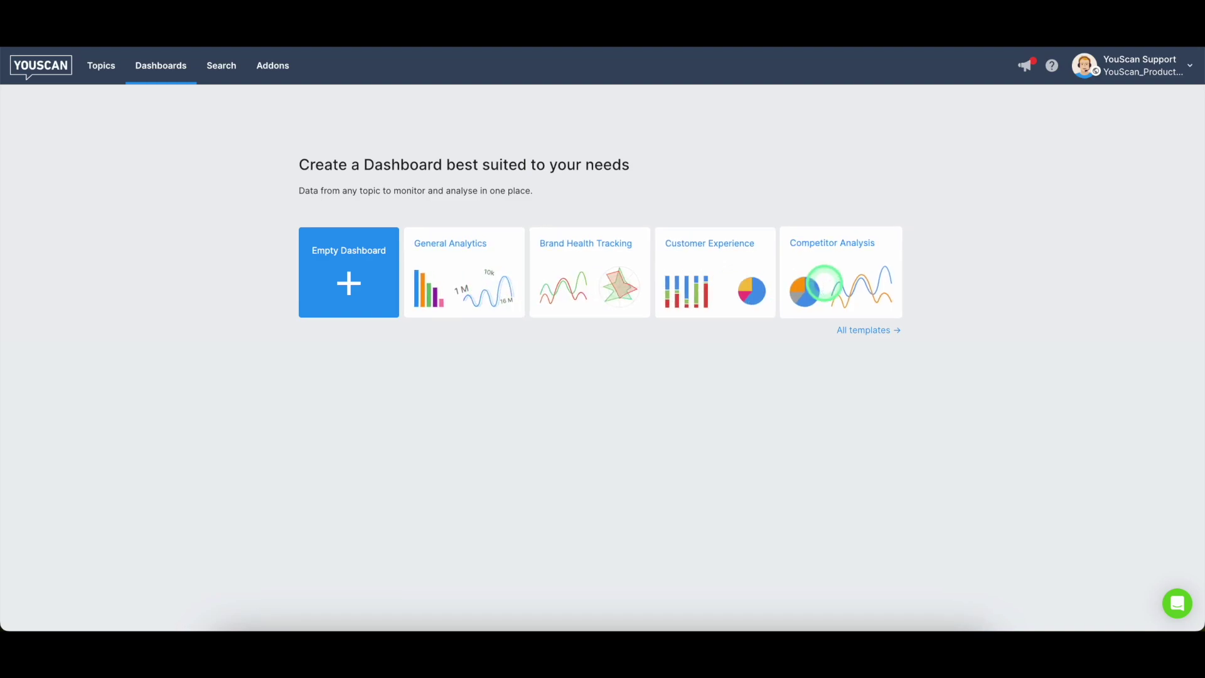
Build a dashboard from the General Analytics template using the Mcdonald's topic.
left_click(449, 302)
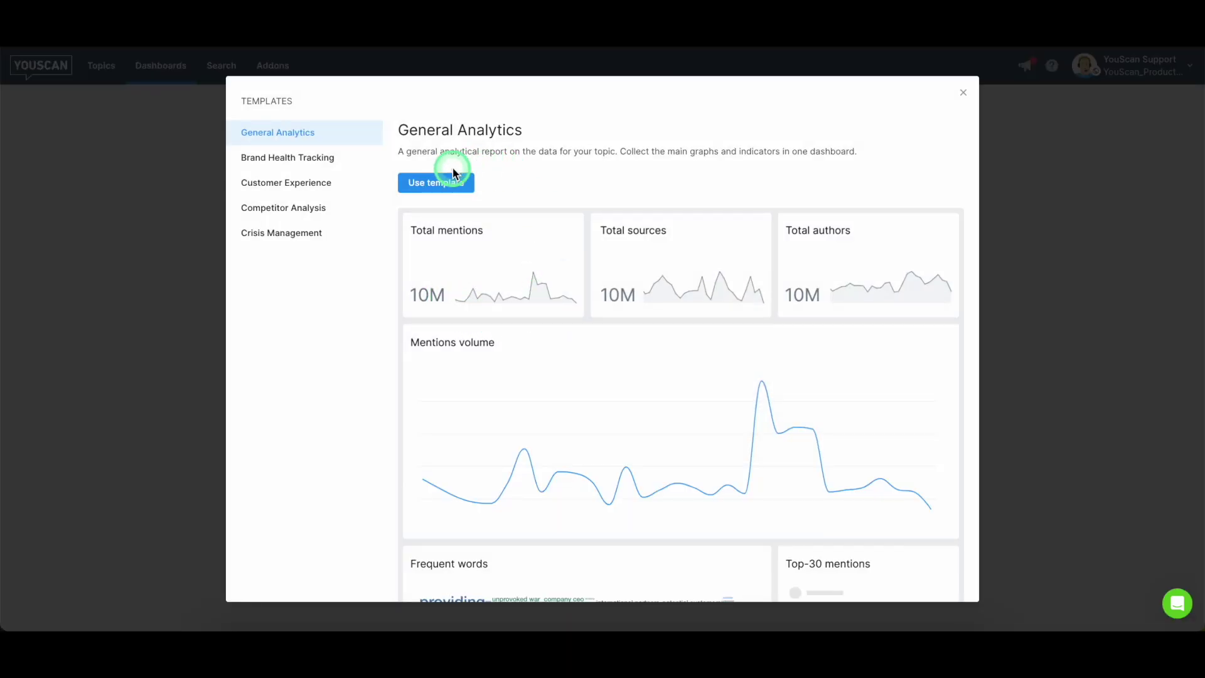
left_click(438, 180)
left_click(476, 345)
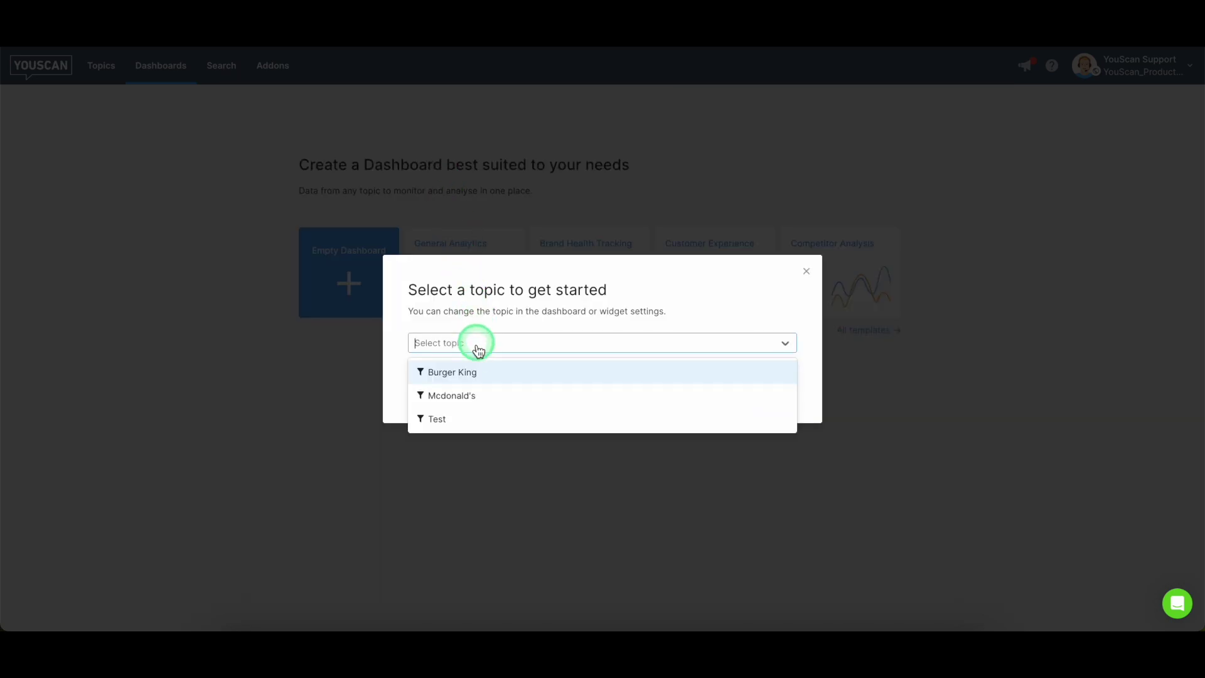
left_click(476, 394)
left_click(782, 394)
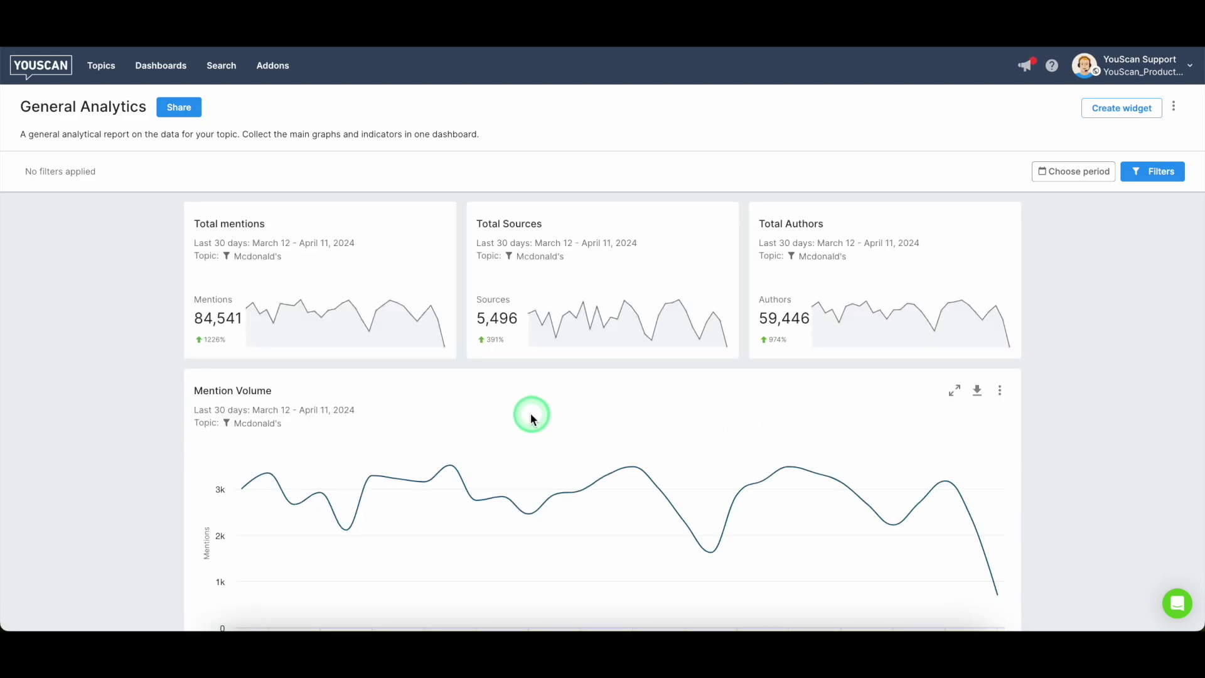
Look over the dashboard's widgets and Total mentions options, then start and cancel a new widget.
scroll(527, 411, "down", 10)
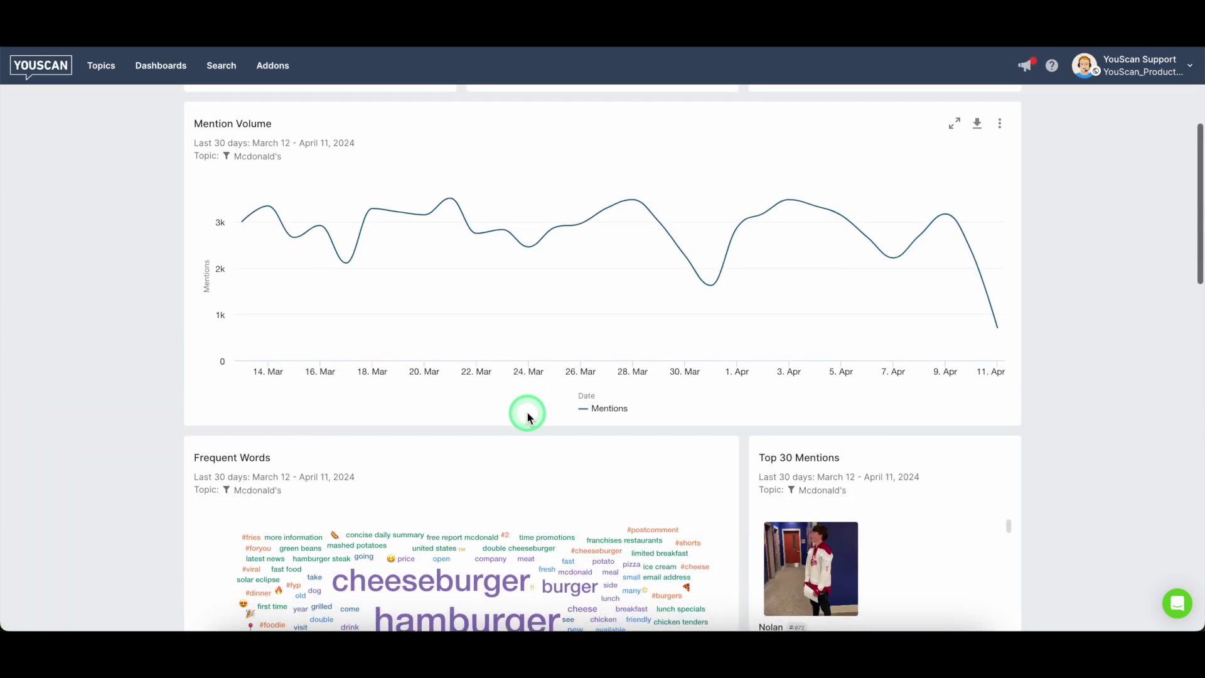
scroll(527, 412, "down", 12)
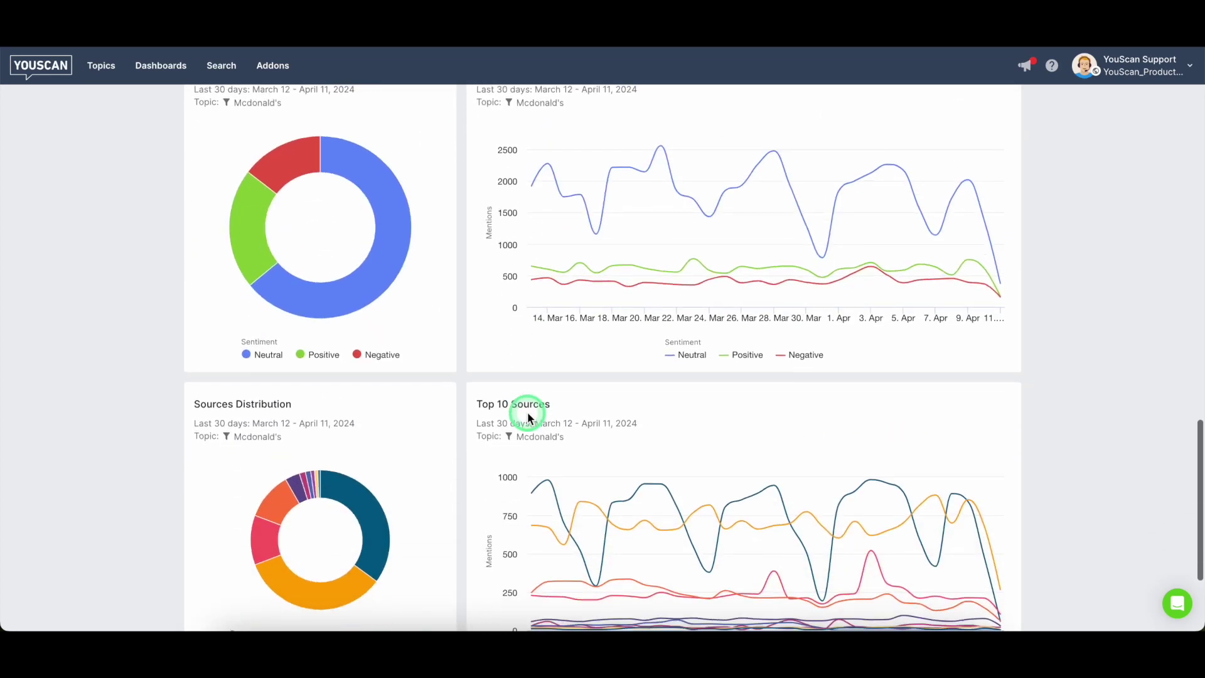
scroll(527, 411, "up", 20)
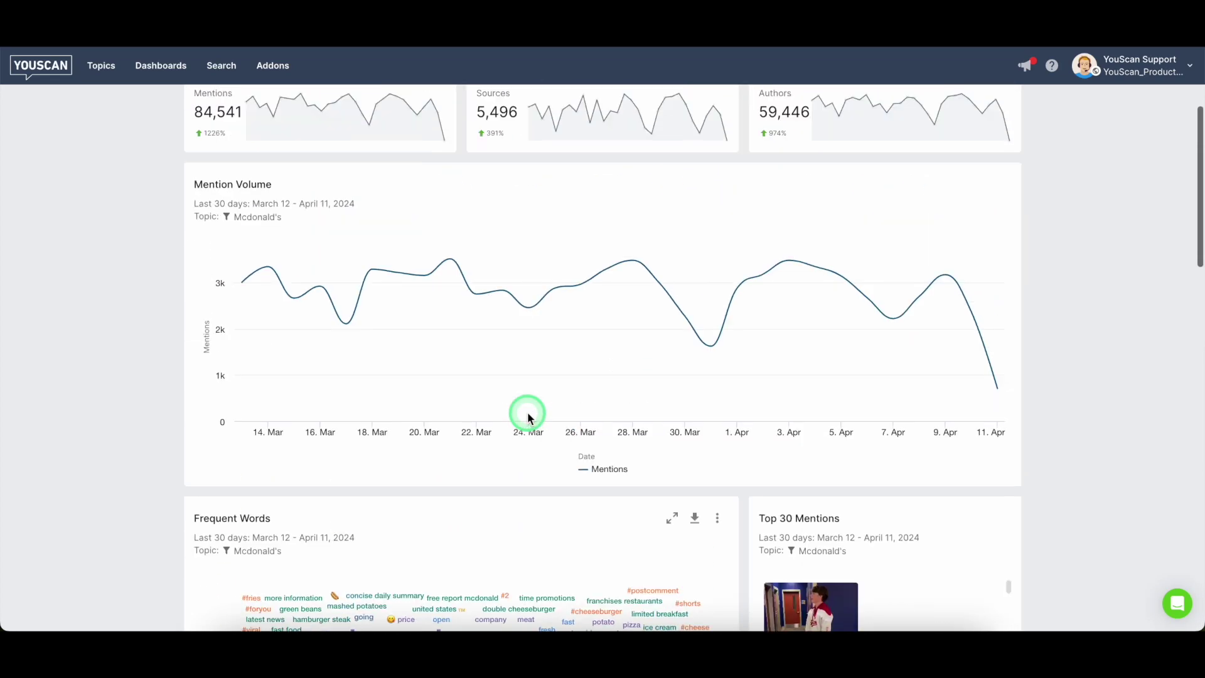
left_click(441, 231)
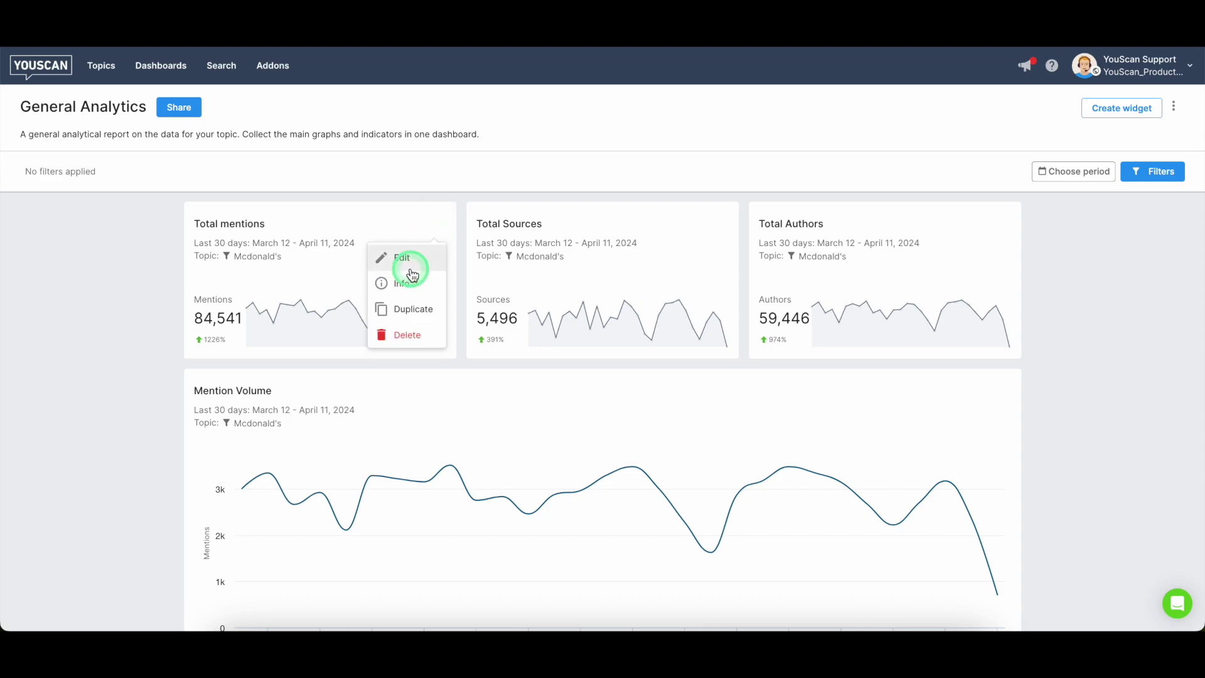
left_click(1123, 108)
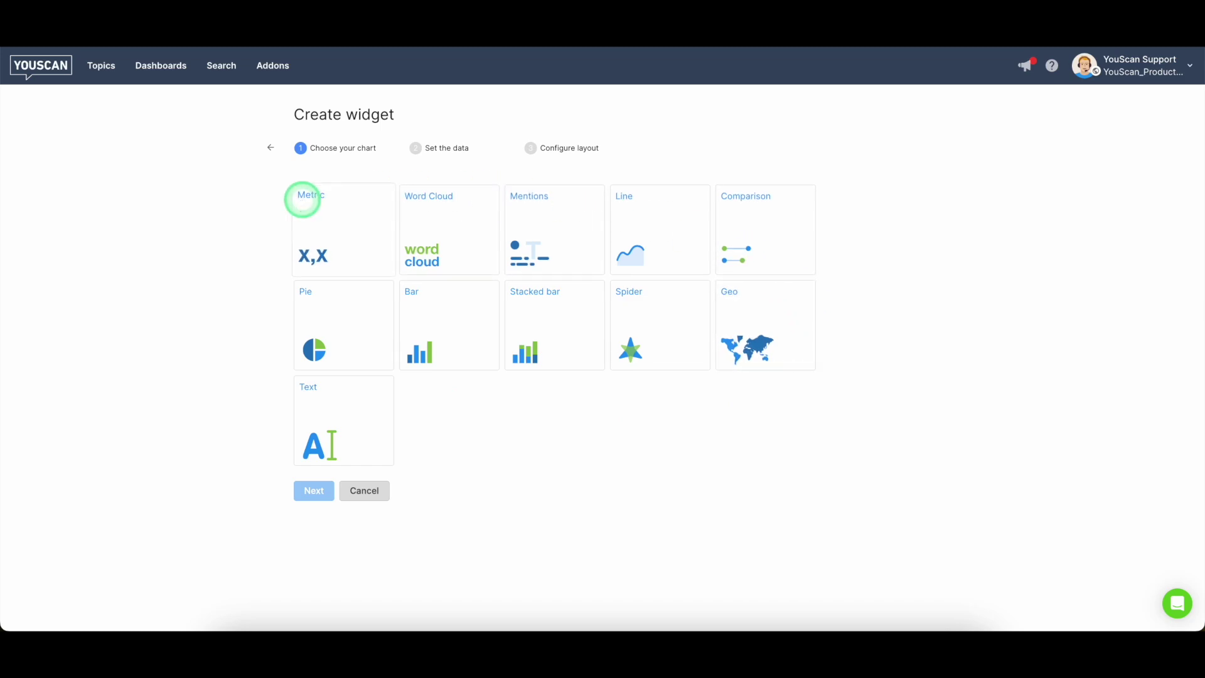
left_click(271, 149)
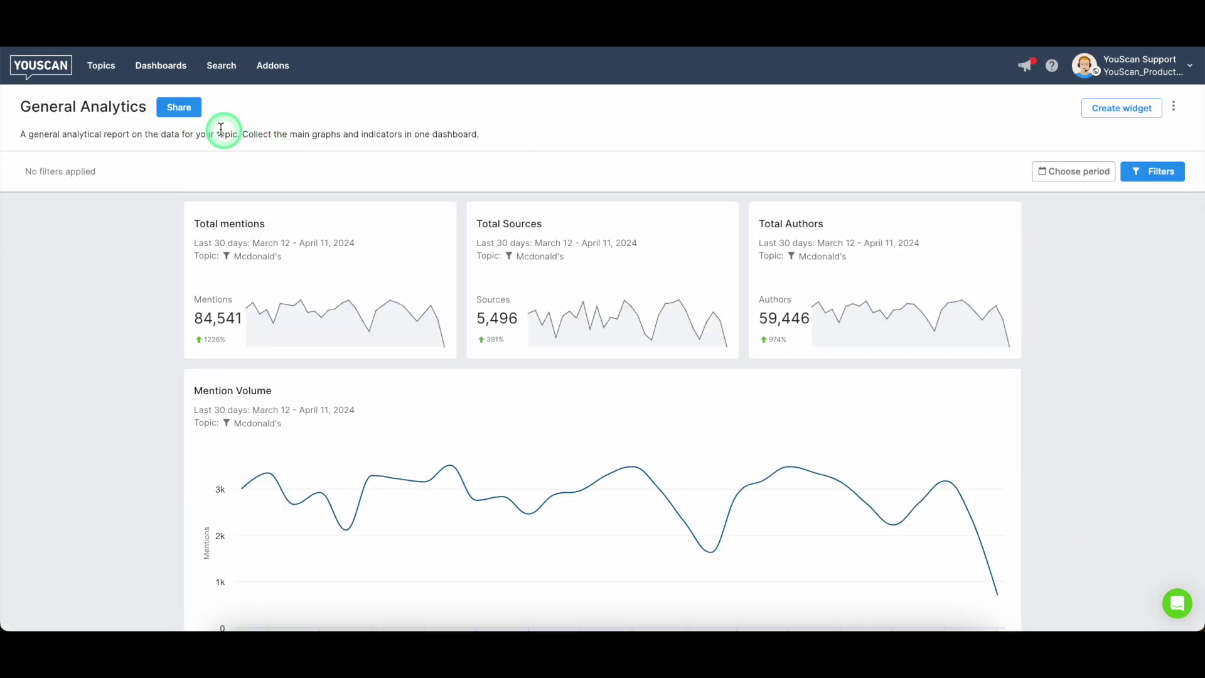
Copy the dashboard's public share link and paste it into a new browser tab.
left_click(180, 108)
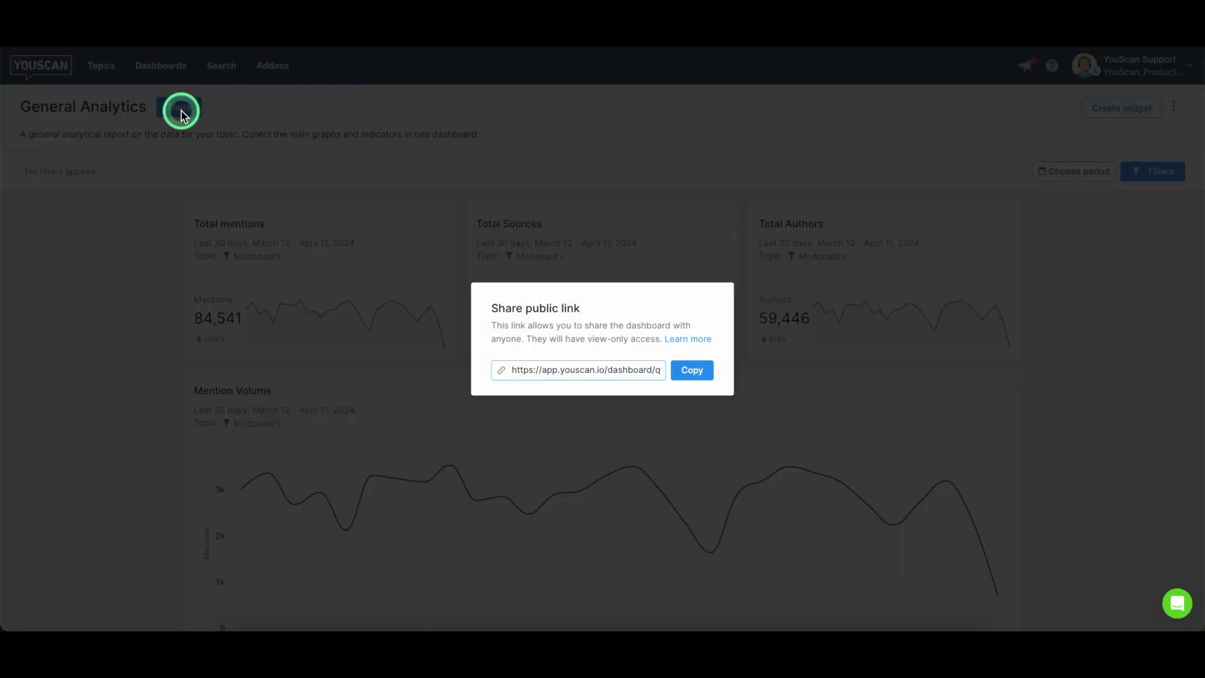
left_click(701, 381)
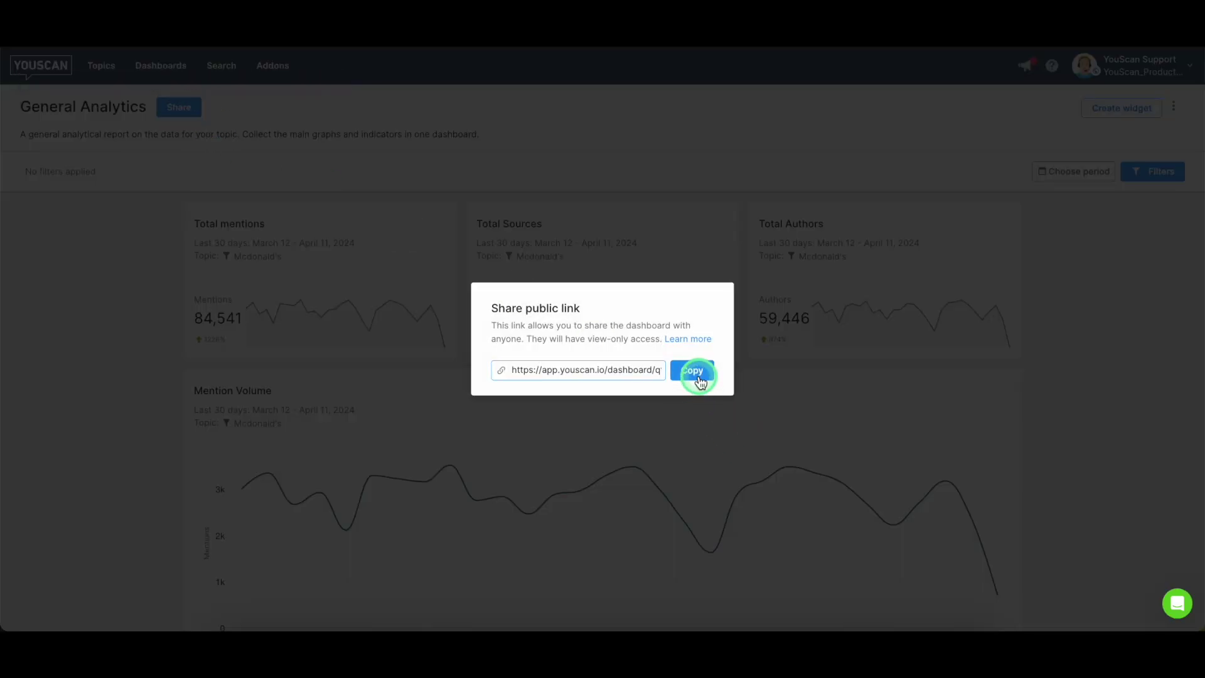
left_click(645, 214)
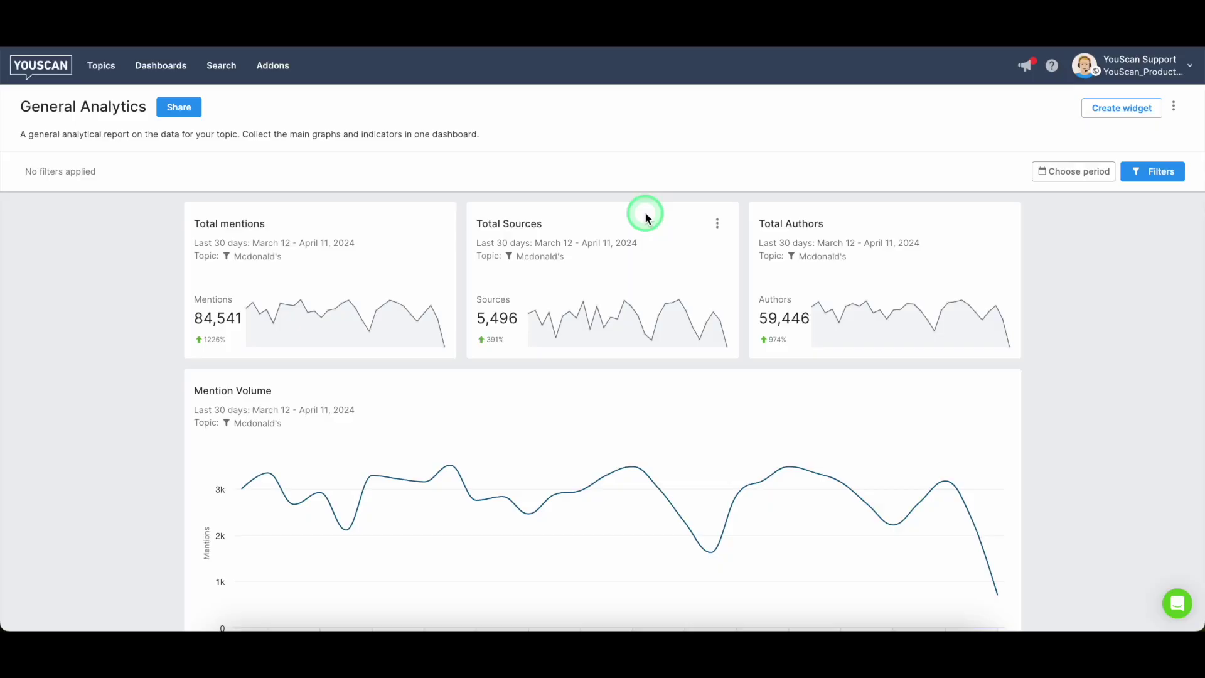
key("super+t")
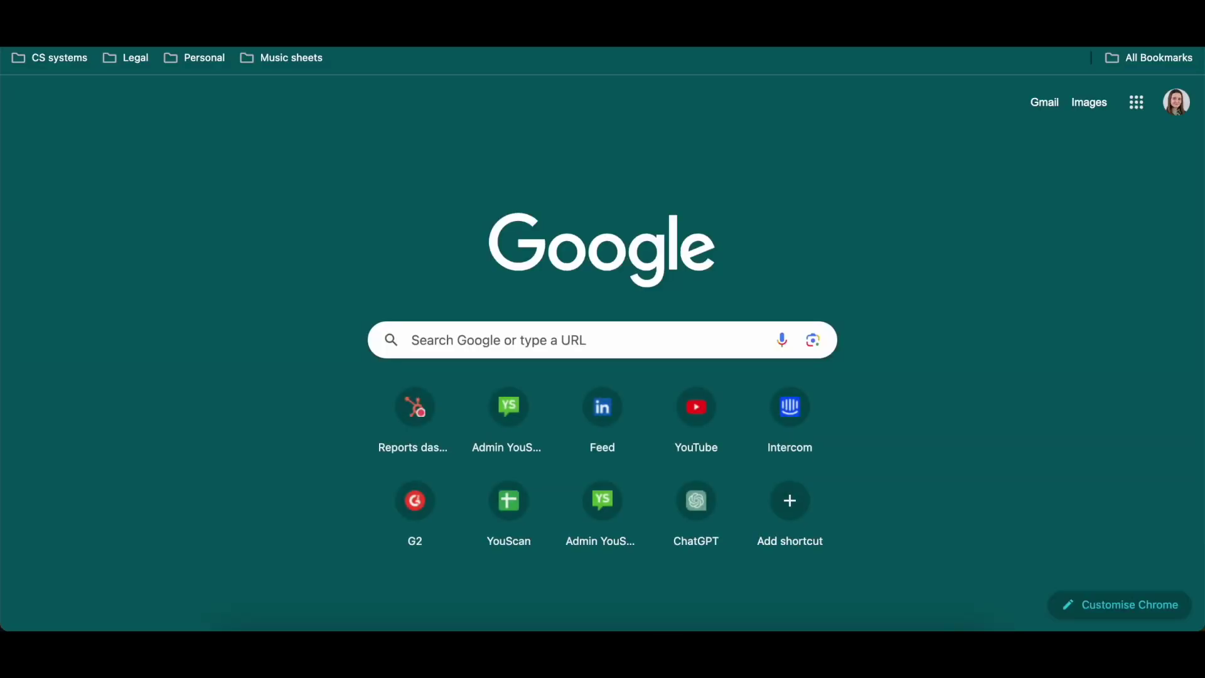
key("super+v")
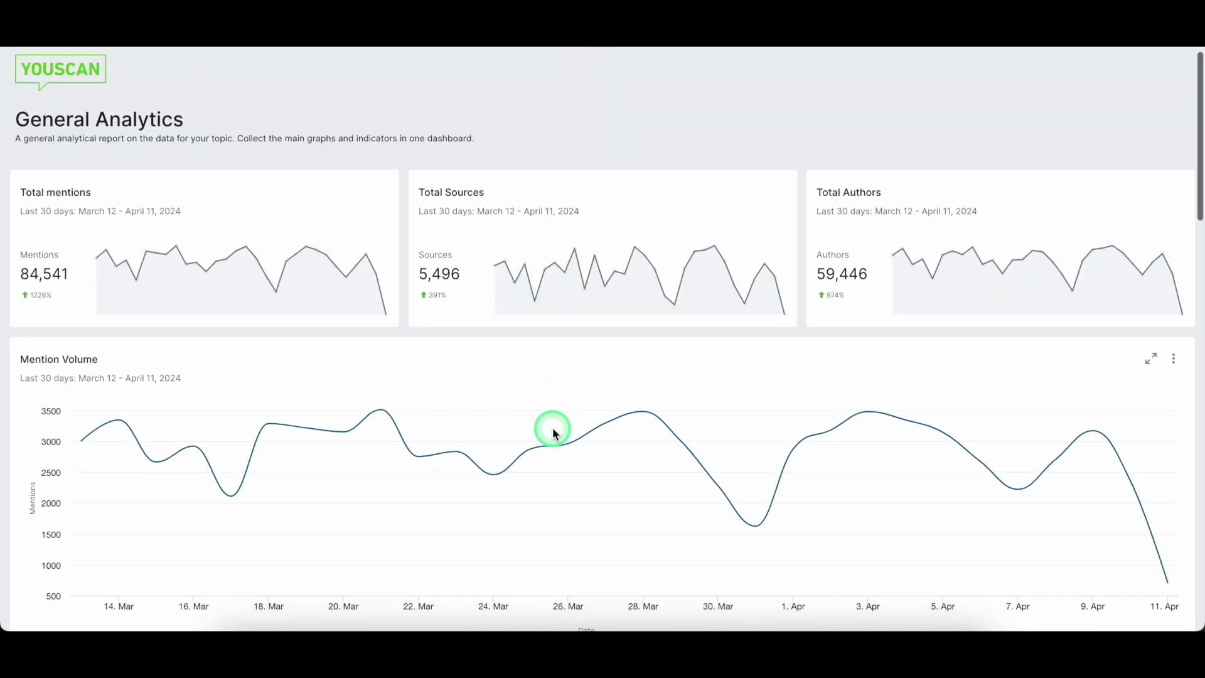
Scroll through the public dashboard view, then return to the app's Dashboards list.
scroll(555, 432, "down", 15)
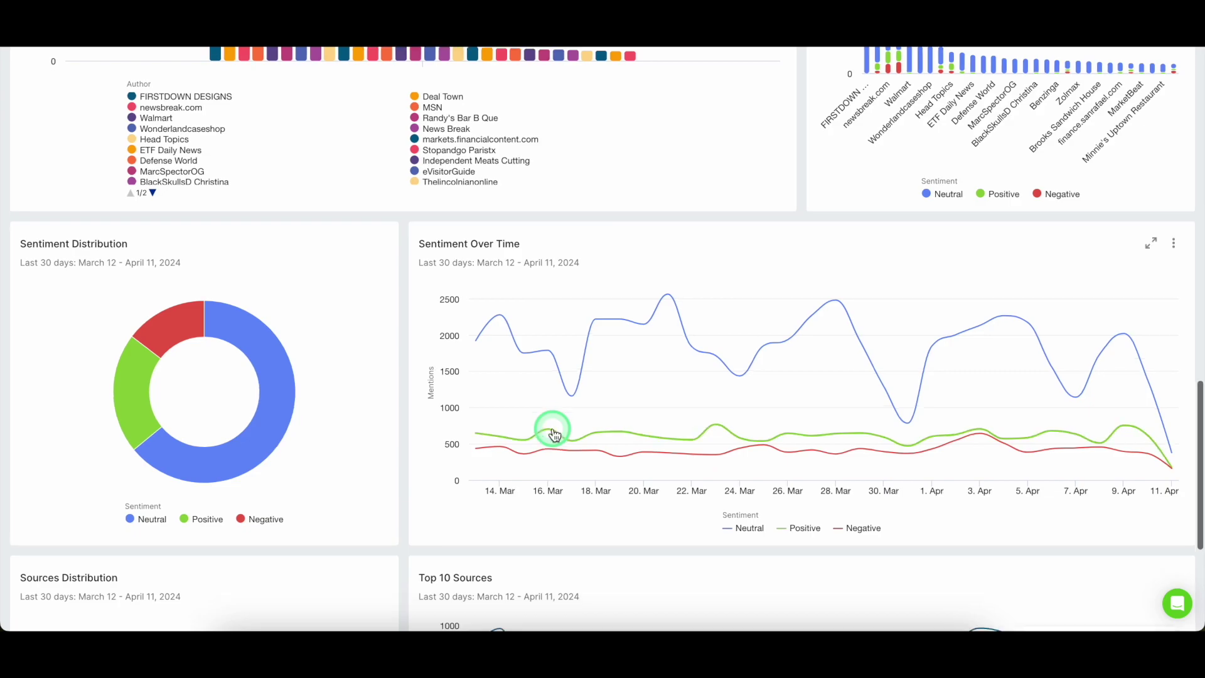
scroll(553, 433, "down", 3)
scroll(554, 433, "up", 20)
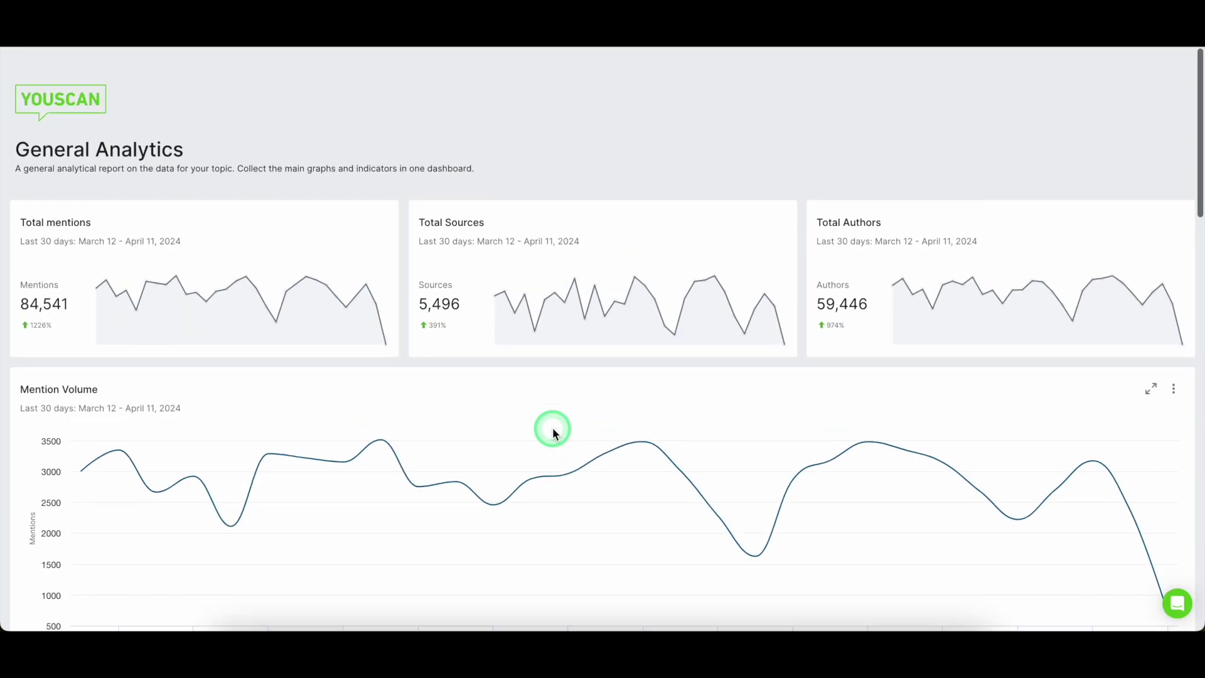
scroll(553, 432, "down", 1)
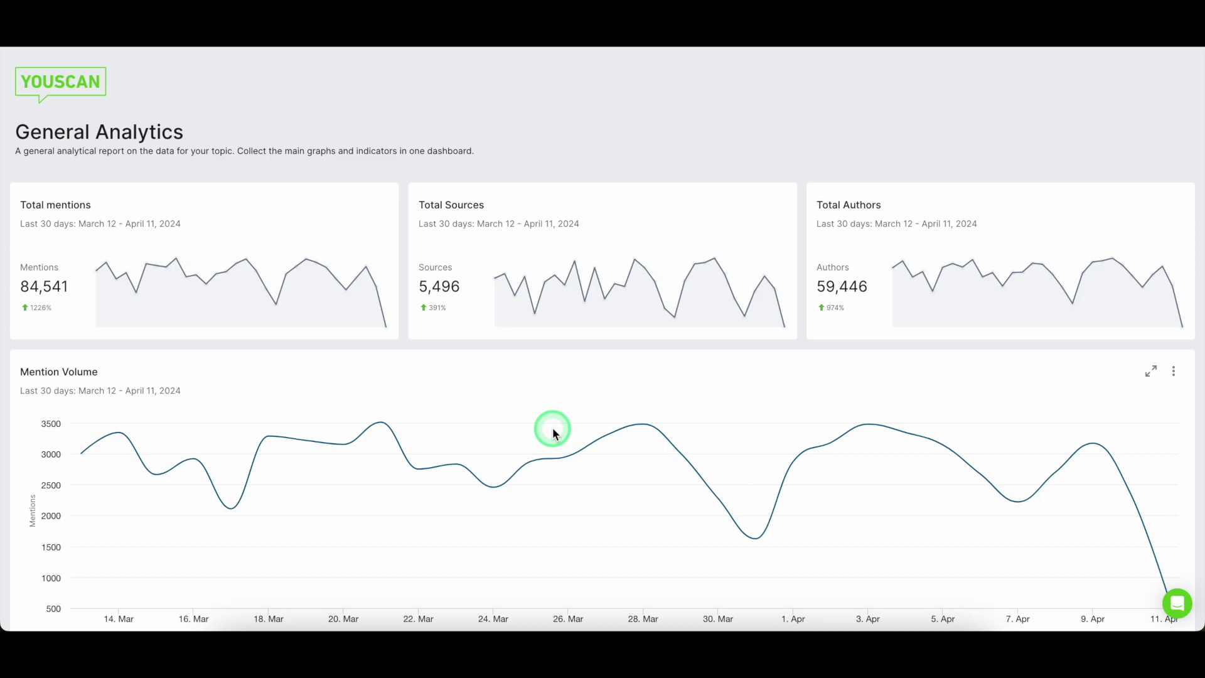
scroll(480, 475, "down", 10)
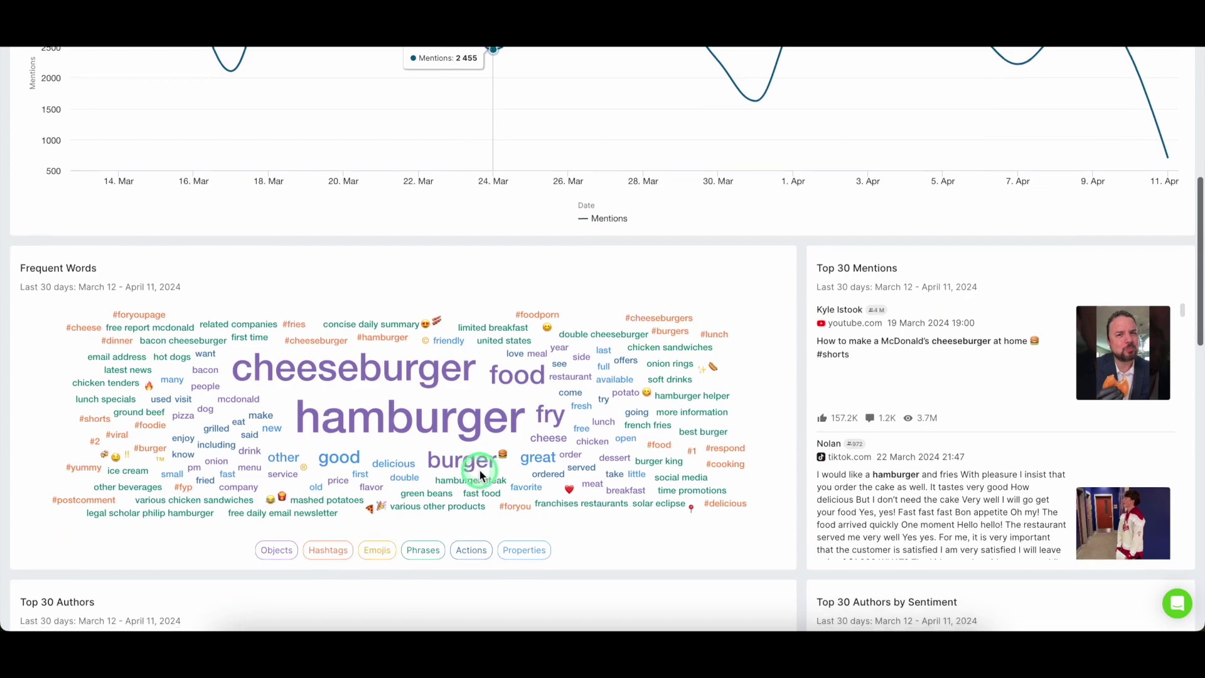
scroll(479, 471, "up", 10)
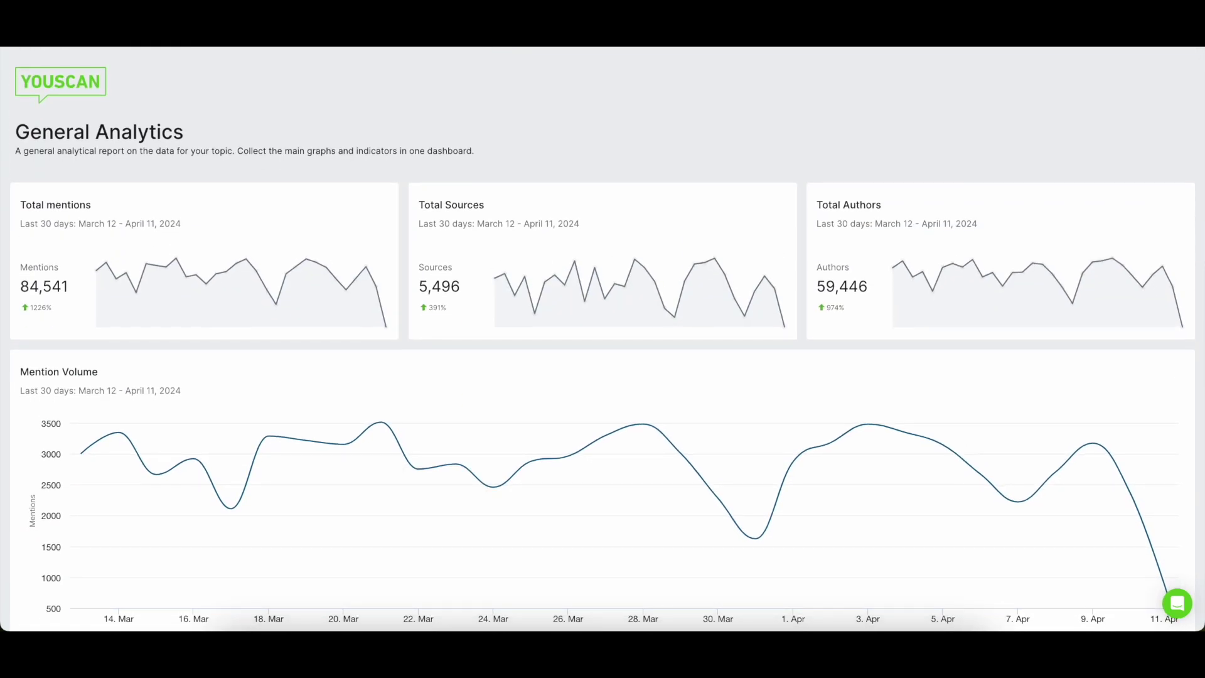
left_click(502, 46)
left_click(148, 66)
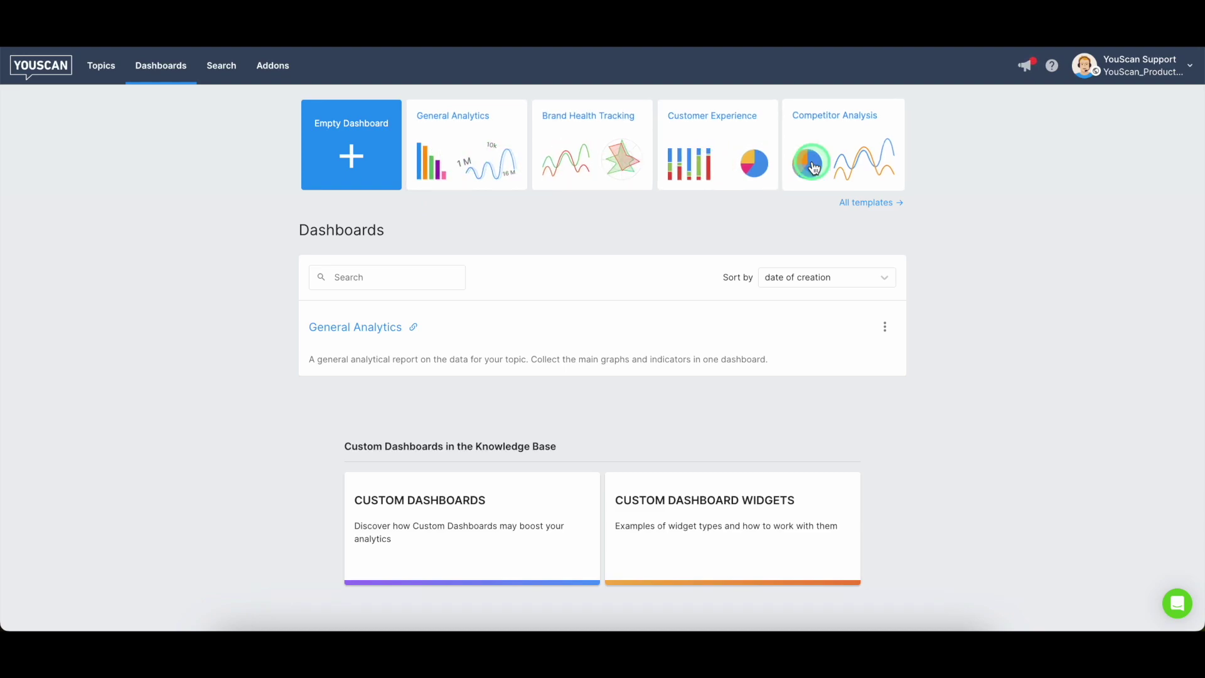
Create an empty dashboard named 'Test' with Mcdonald's as its default topic.
left_click(358, 163)
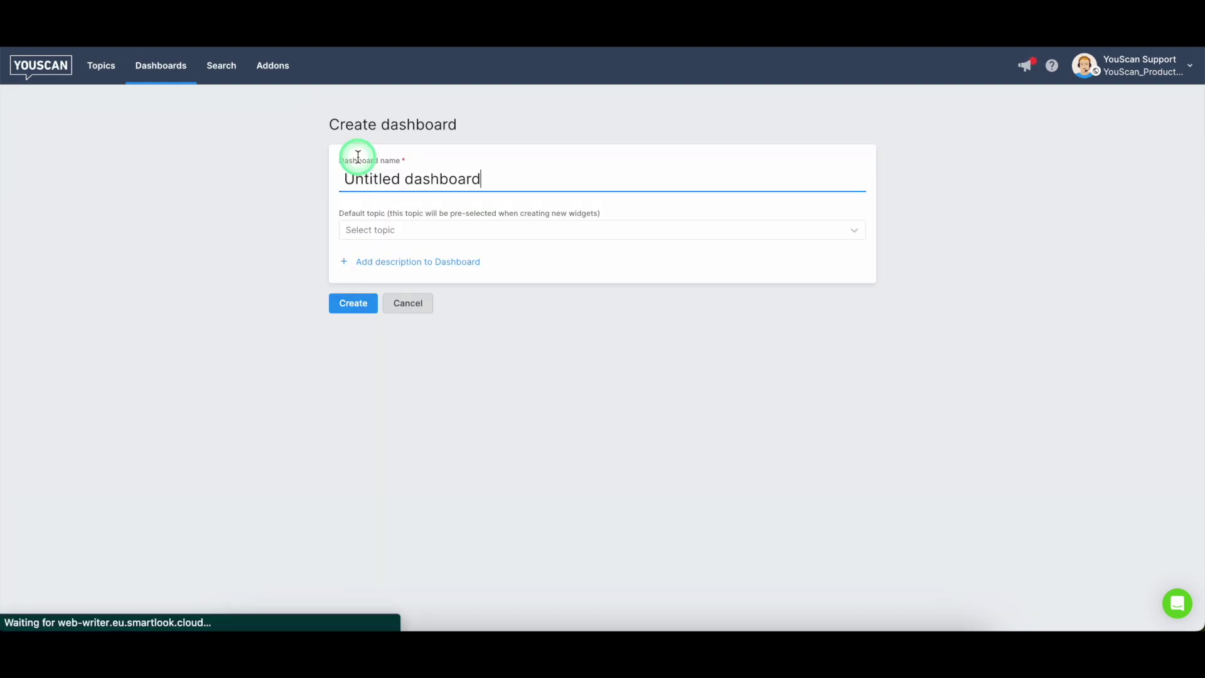
triple_click(406, 190)
type("Test")
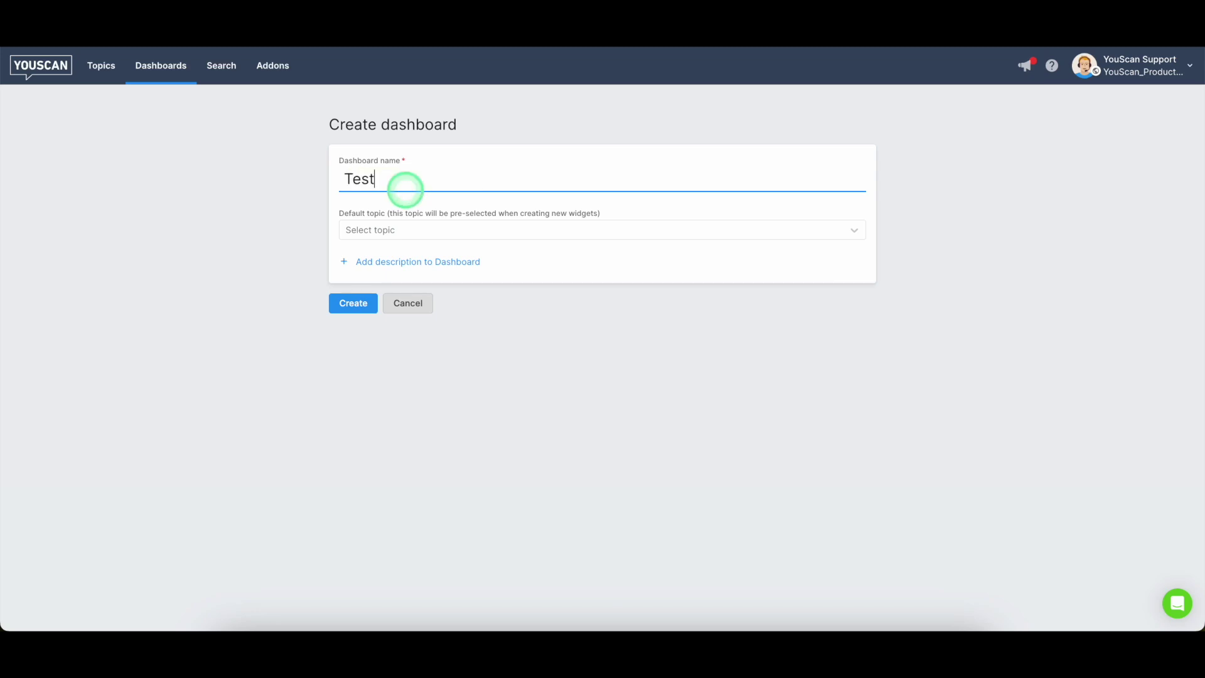
left_click(398, 230)
left_click(398, 284)
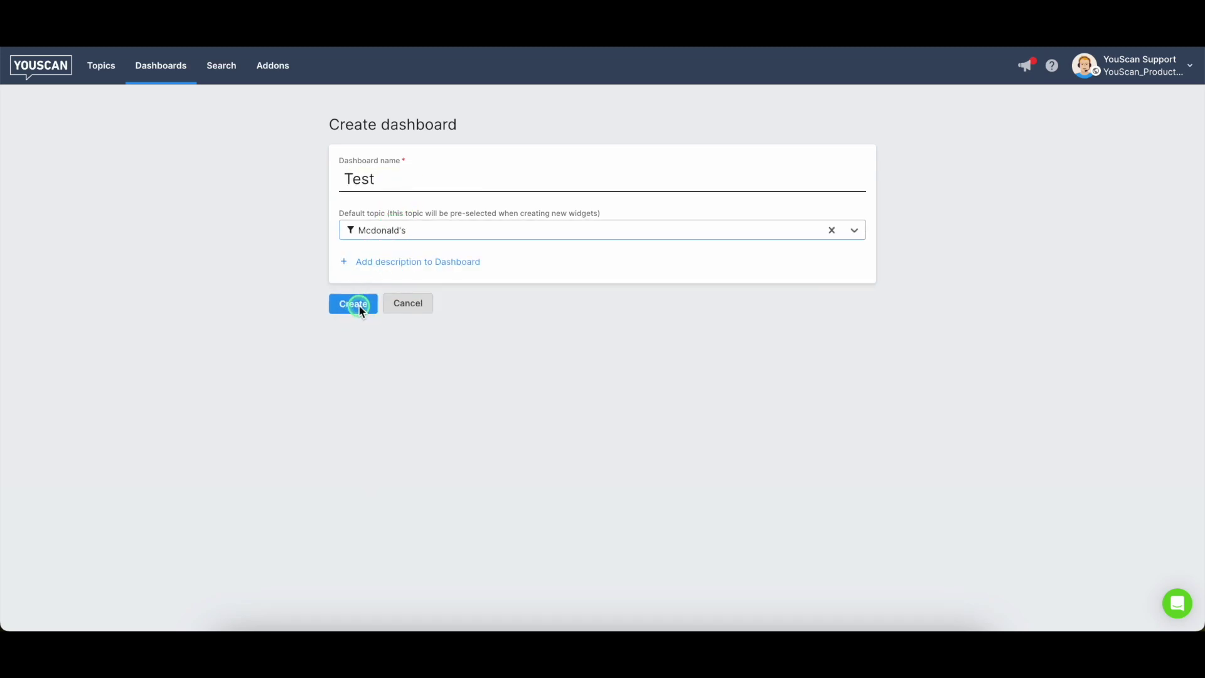
left_click(359, 305)
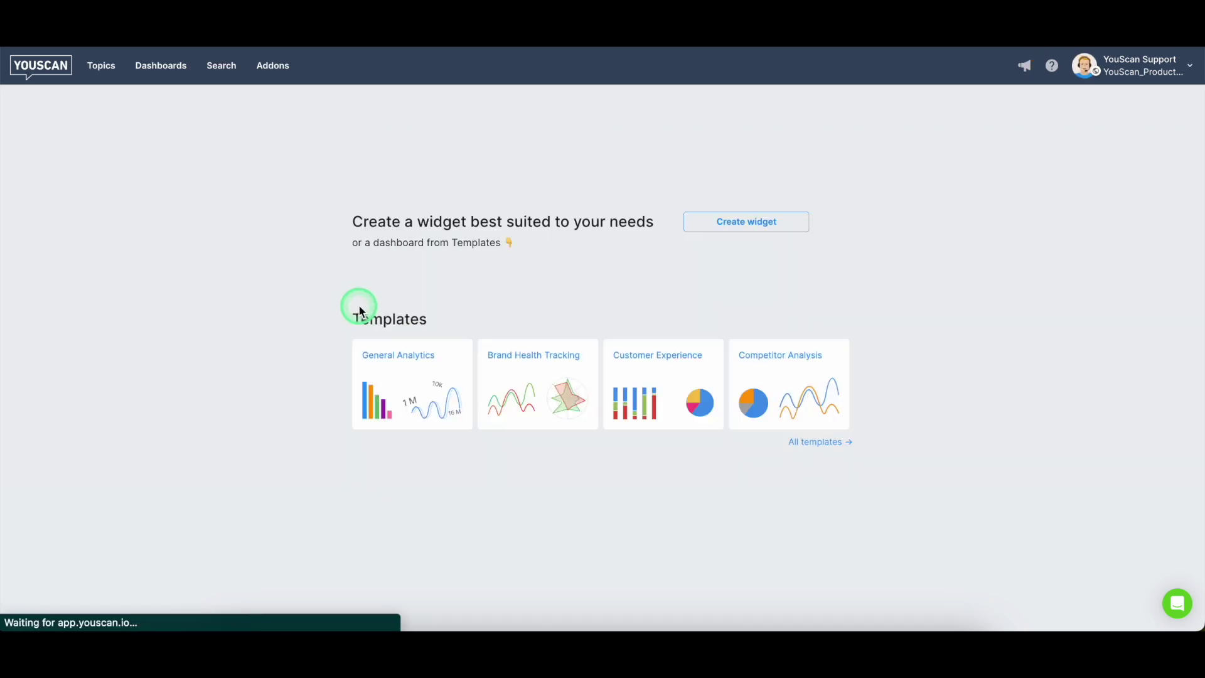
Start a Bar chart widget comparing Mcdonald's against Burger King.
left_click(746, 221)
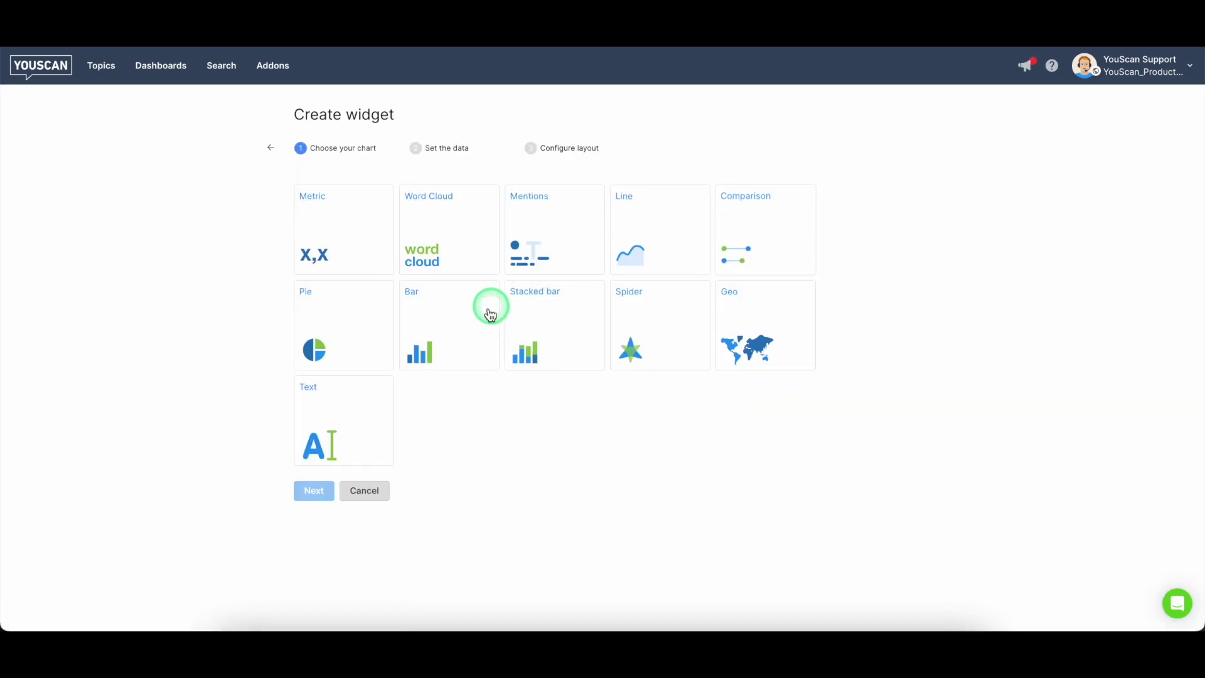
left_click(434, 331)
left_click(314, 490)
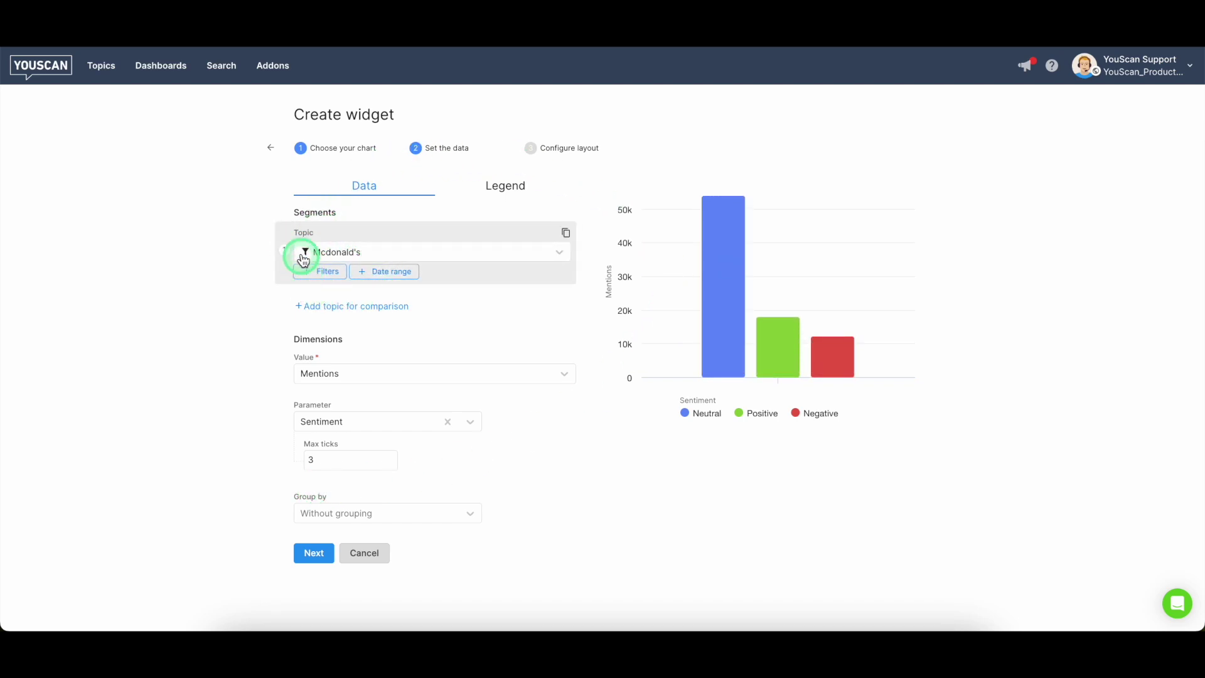
mouse_move(305, 251)
left_click(377, 306)
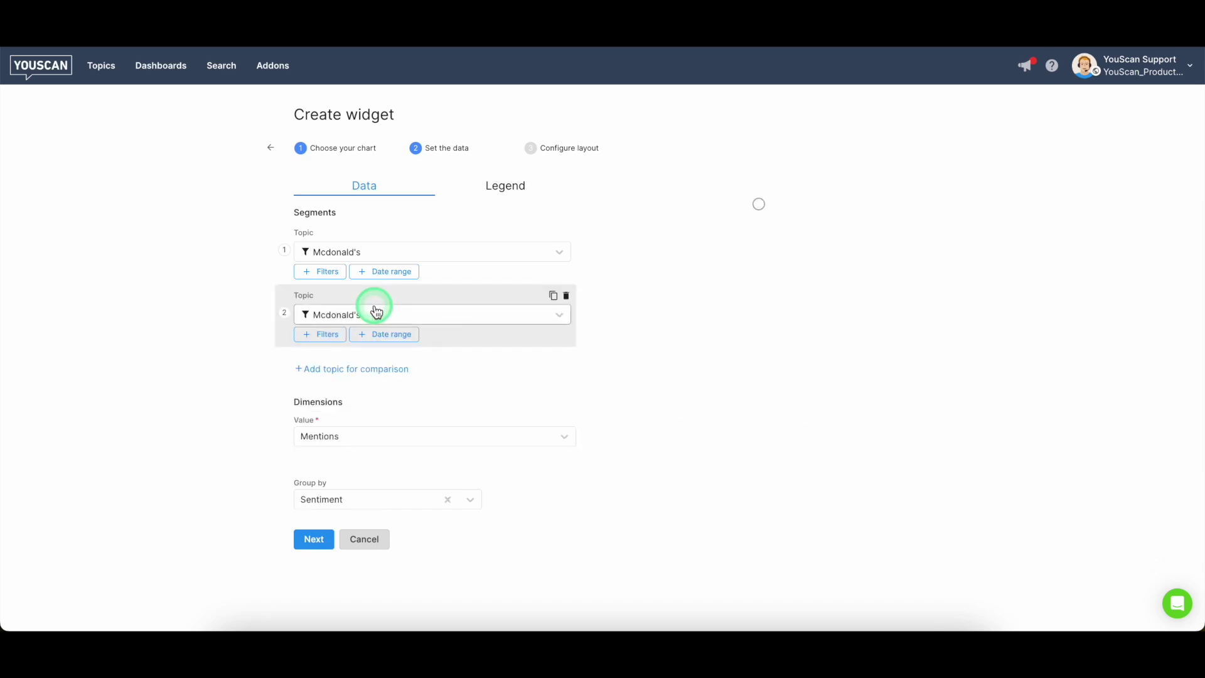
left_click(377, 313)
left_click(370, 345)
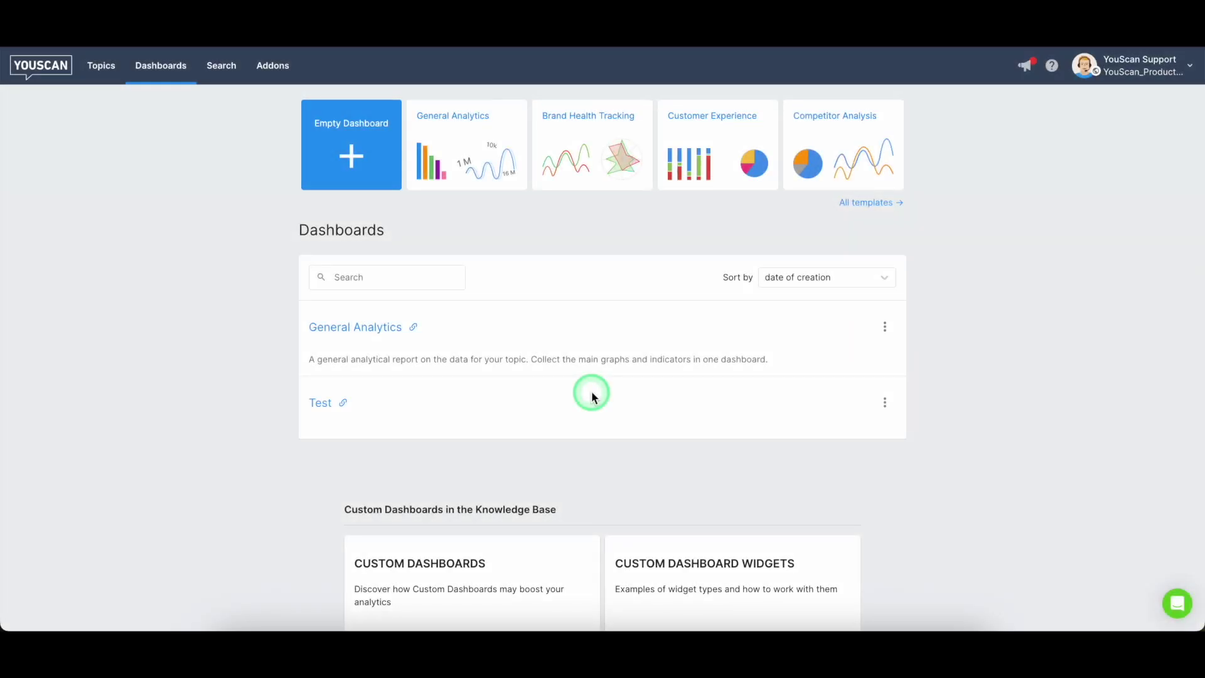
Search all mentions for 'hamburger' and scroll through the results.
left_click(96, 77)
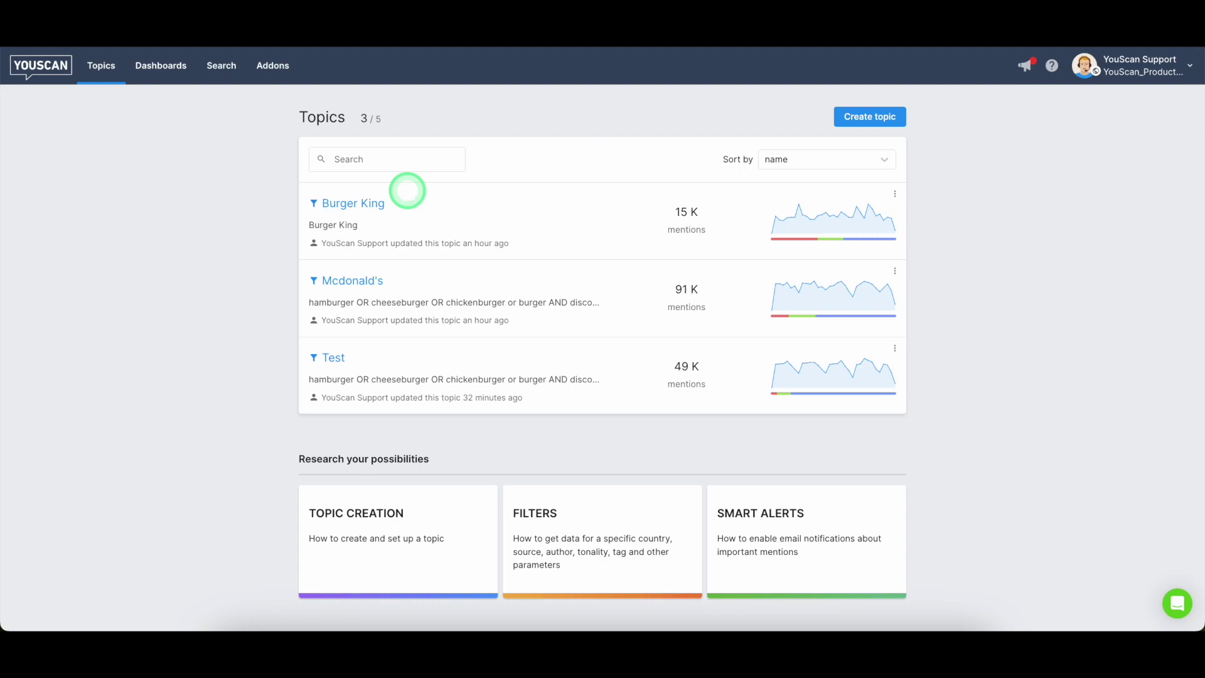
left_click(223, 74)
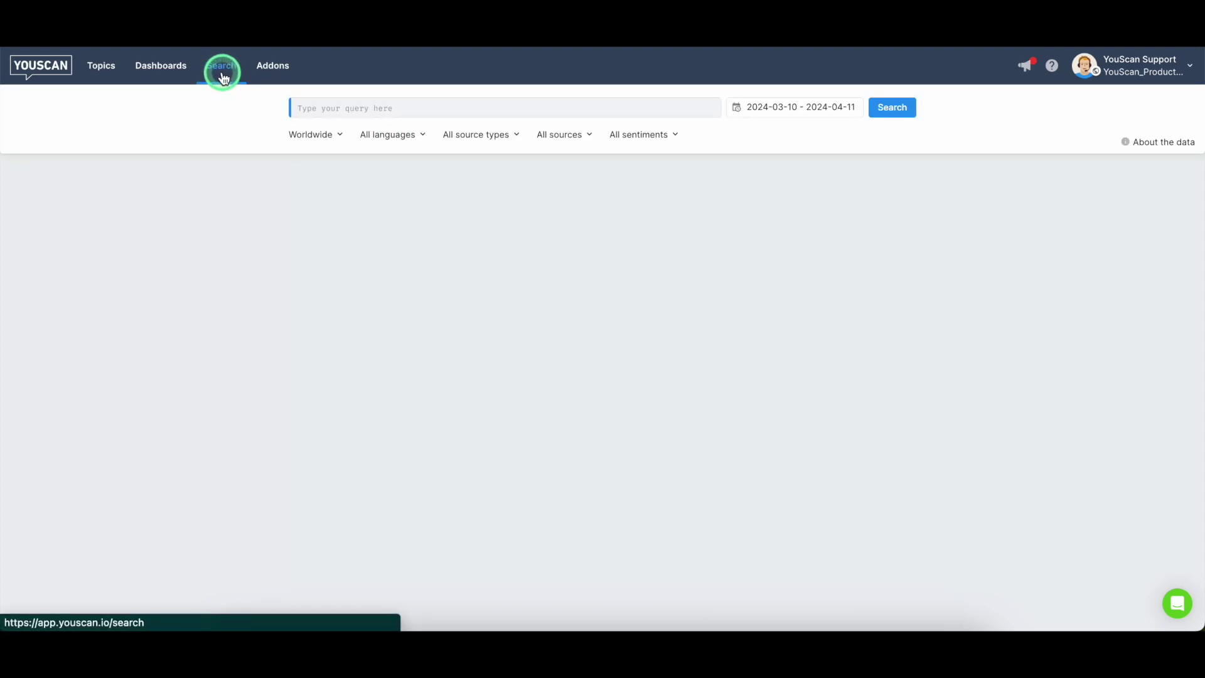
left_click(319, 107)
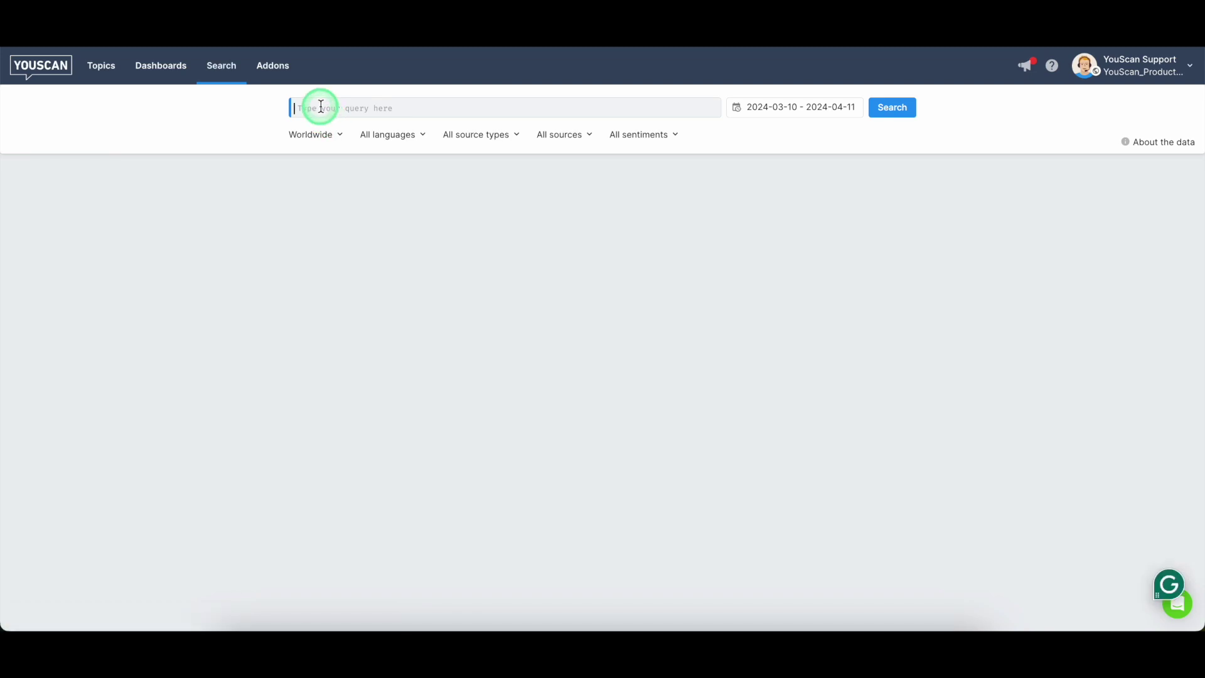
type("hamburger")
key("Return")
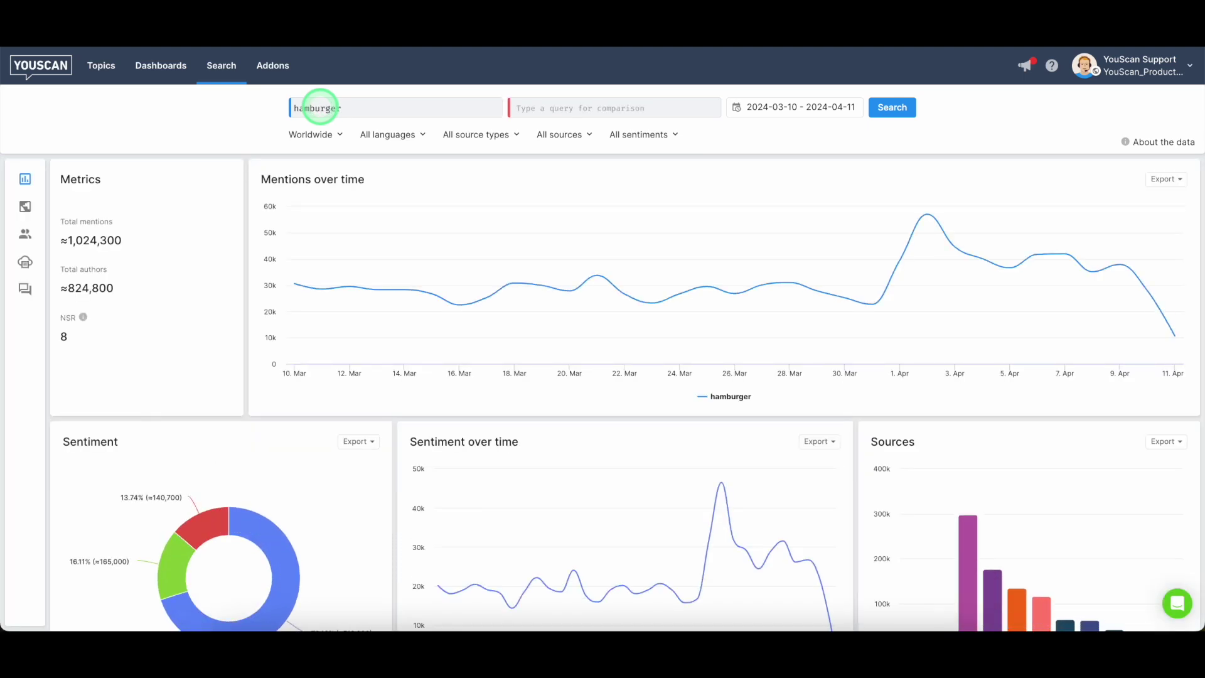
mouse_move(416, 247)
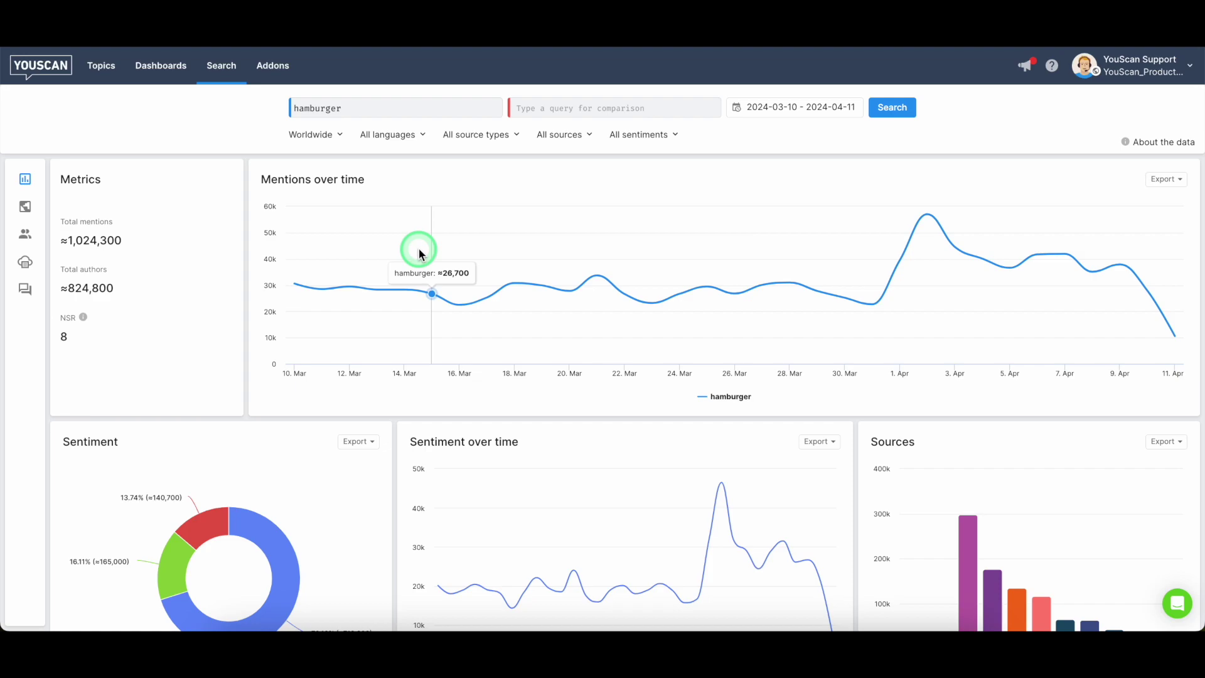
scroll(454, 394, "down", 1)
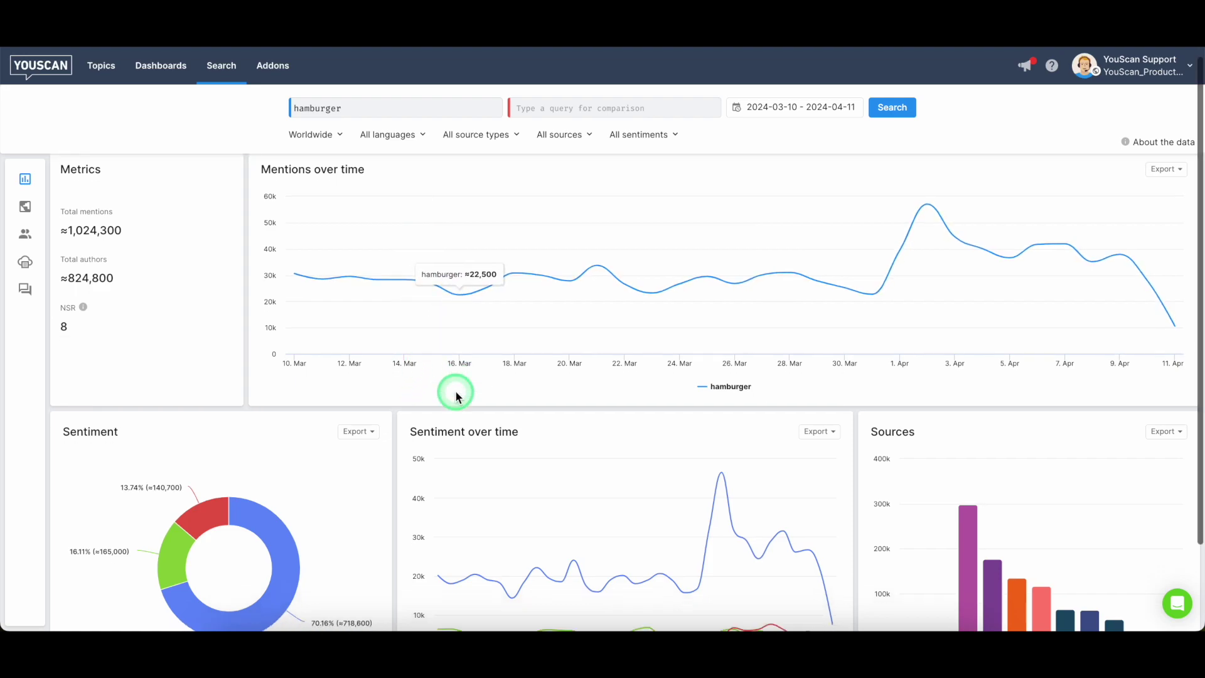
scroll(456, 396, "down", 3)
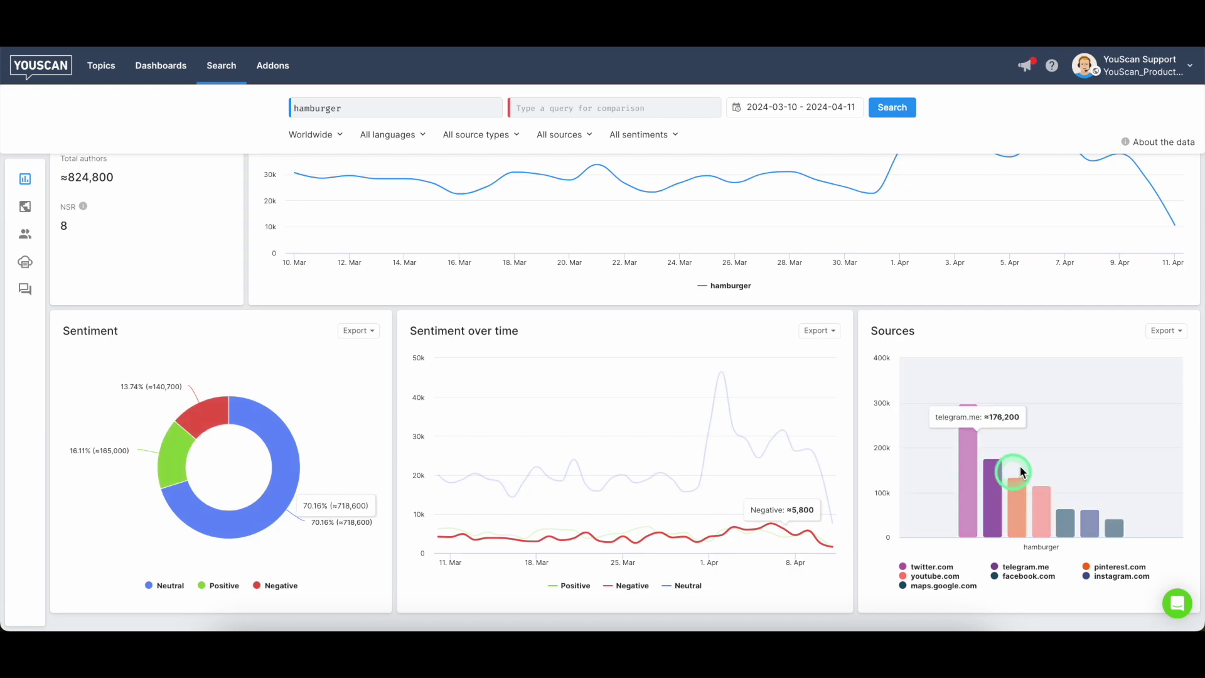
scroll(1035, 443, "up", 3)
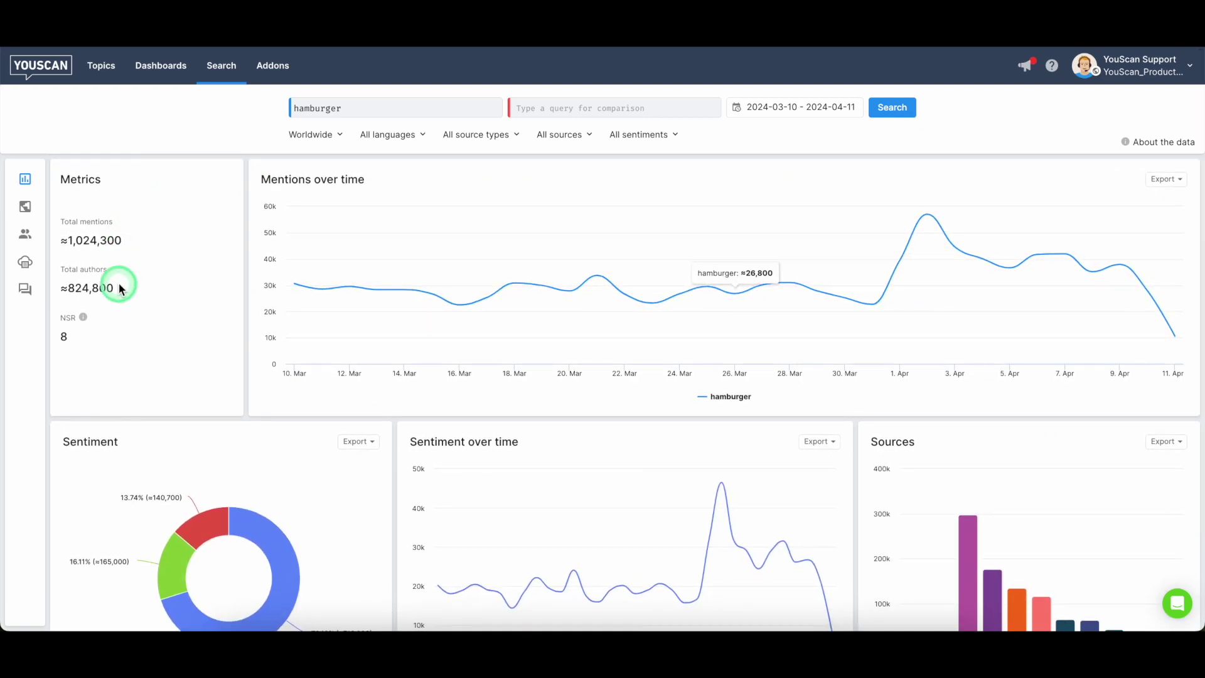
scroll(119, 288, "down", 3)
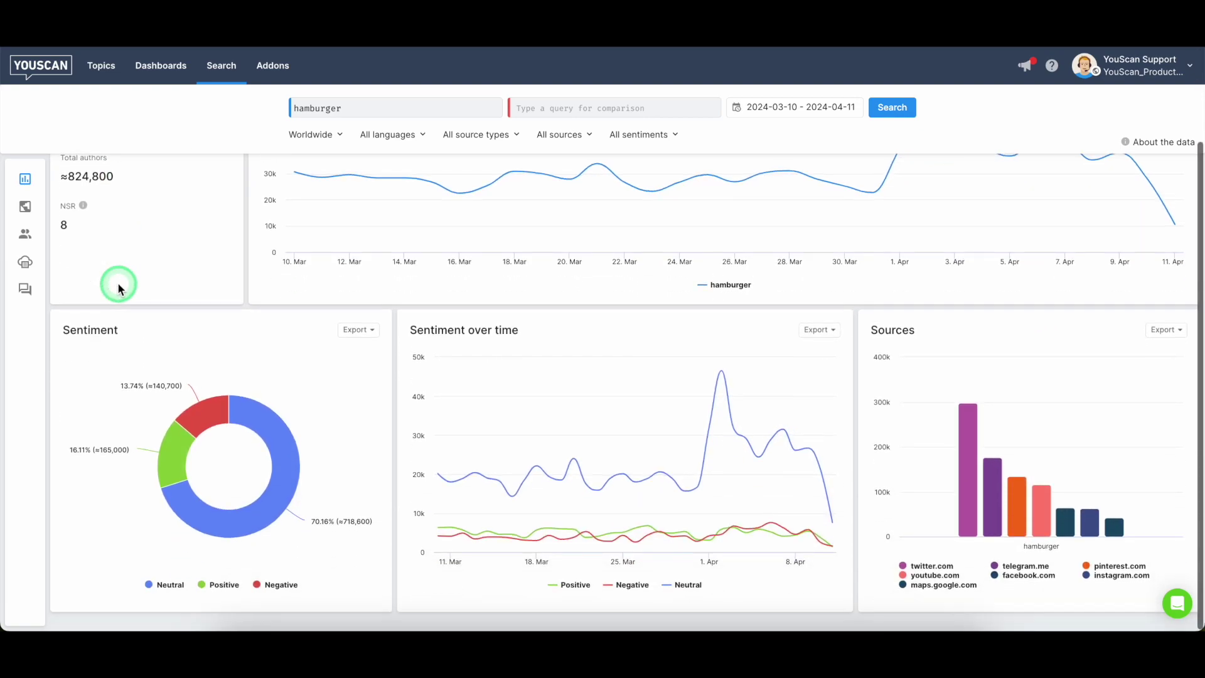
View hamburger mentions by location and audience, including the Top interests chart's export options.
left_click(28, 212)
left_click(25, 235)
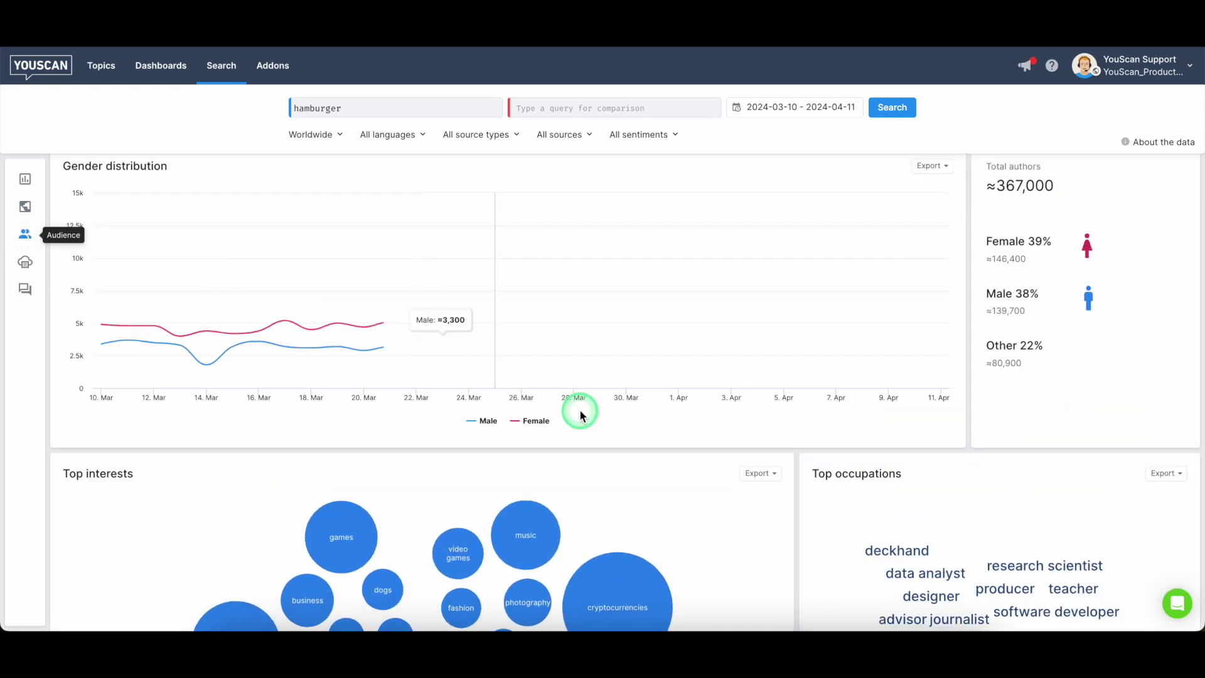
scroll(579, 409, "down", 5)
left_click(762, 196)
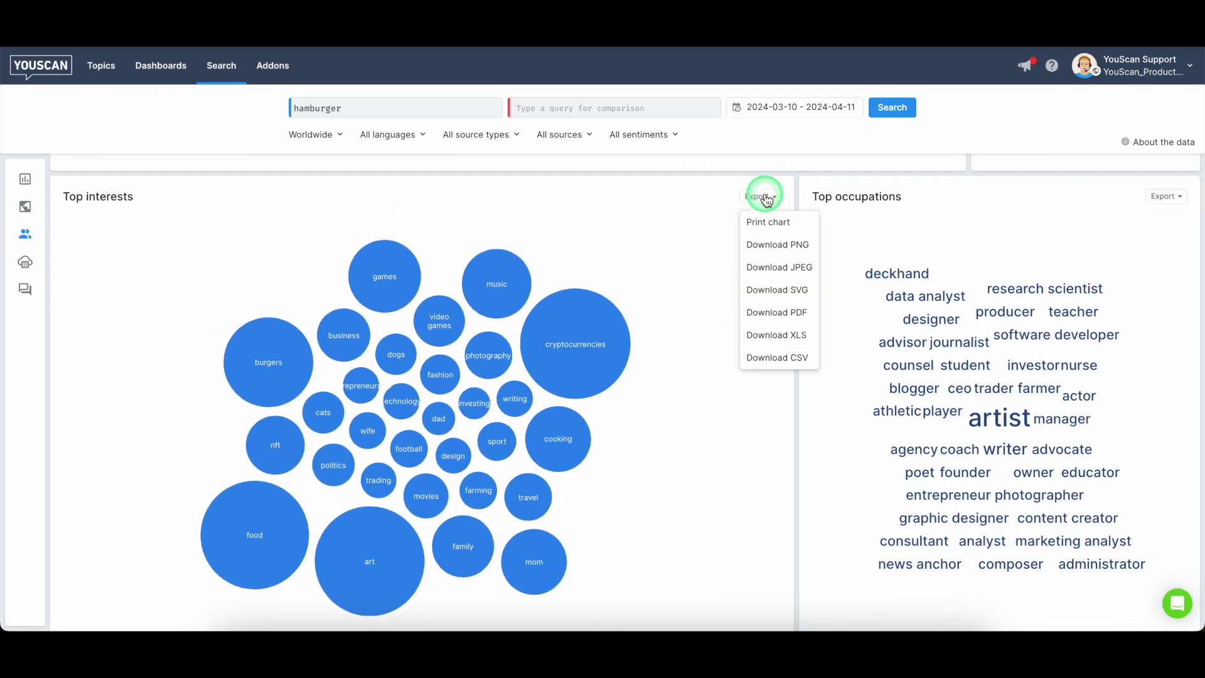
scroll(578, 439, "down", 1)
scroll(581, 442, "up", 5)
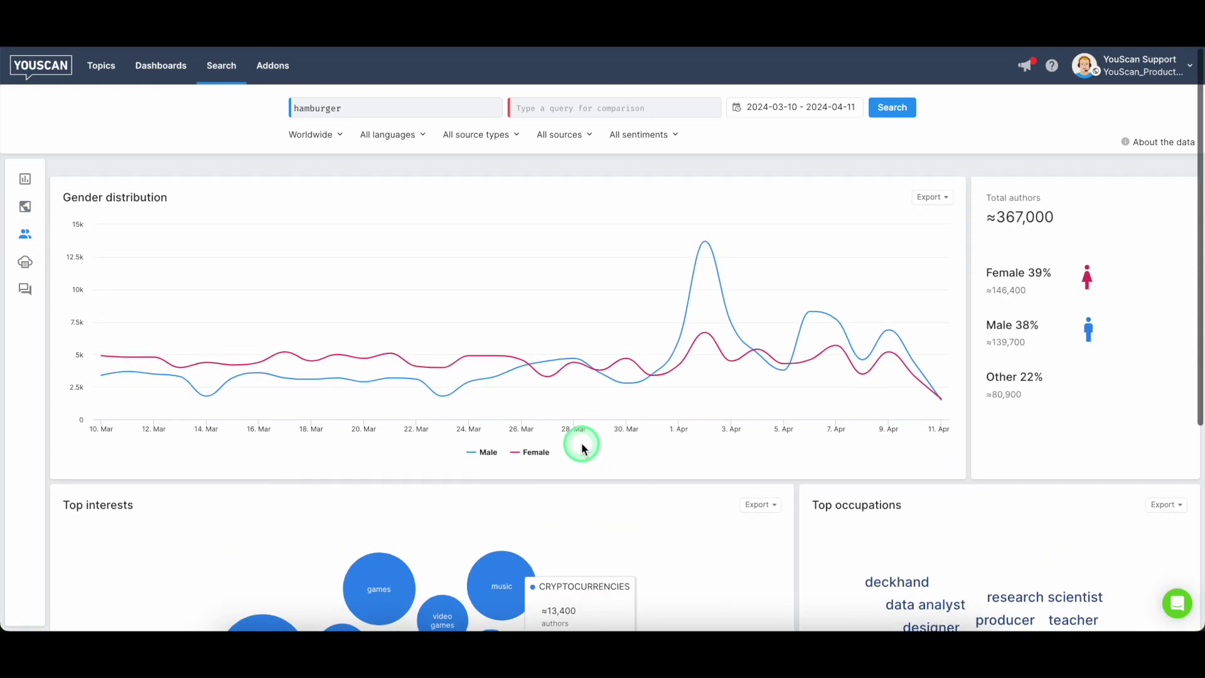
scroll(581, 442, "down", 1)
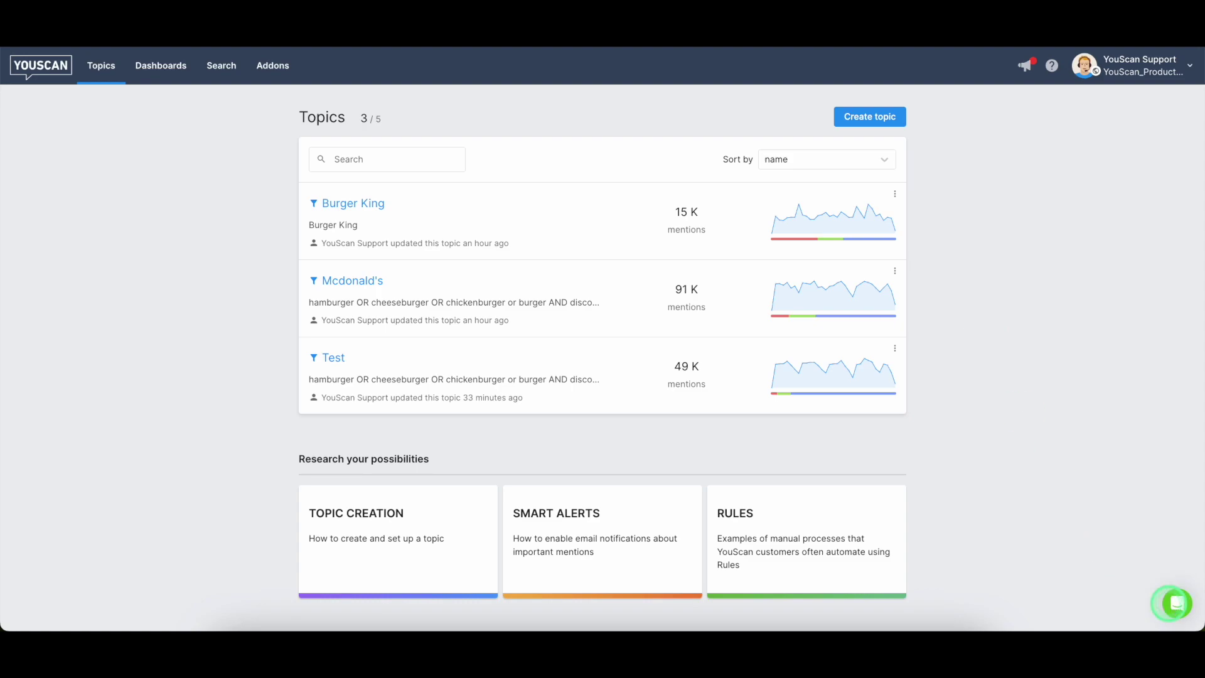
Open and dismiss the support chat, then open the help menu and choose Knowledge Base.
left_click(1177, 604)
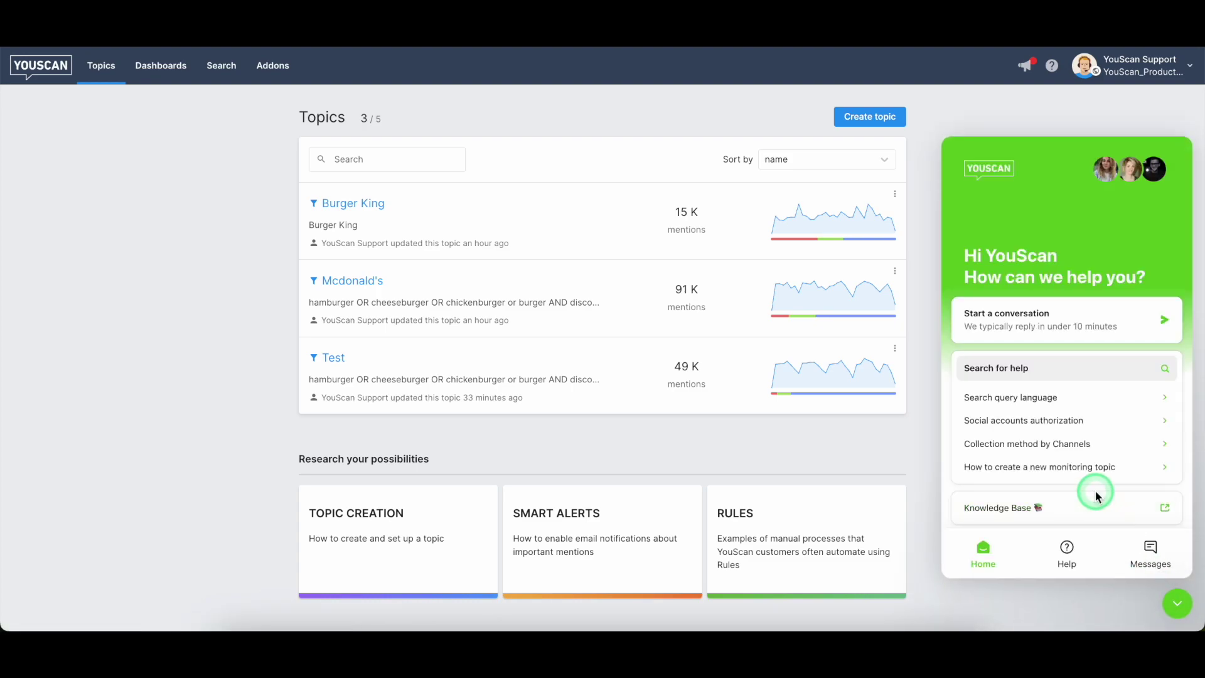
left_click(1179, 606)
left_click(1052, 67)
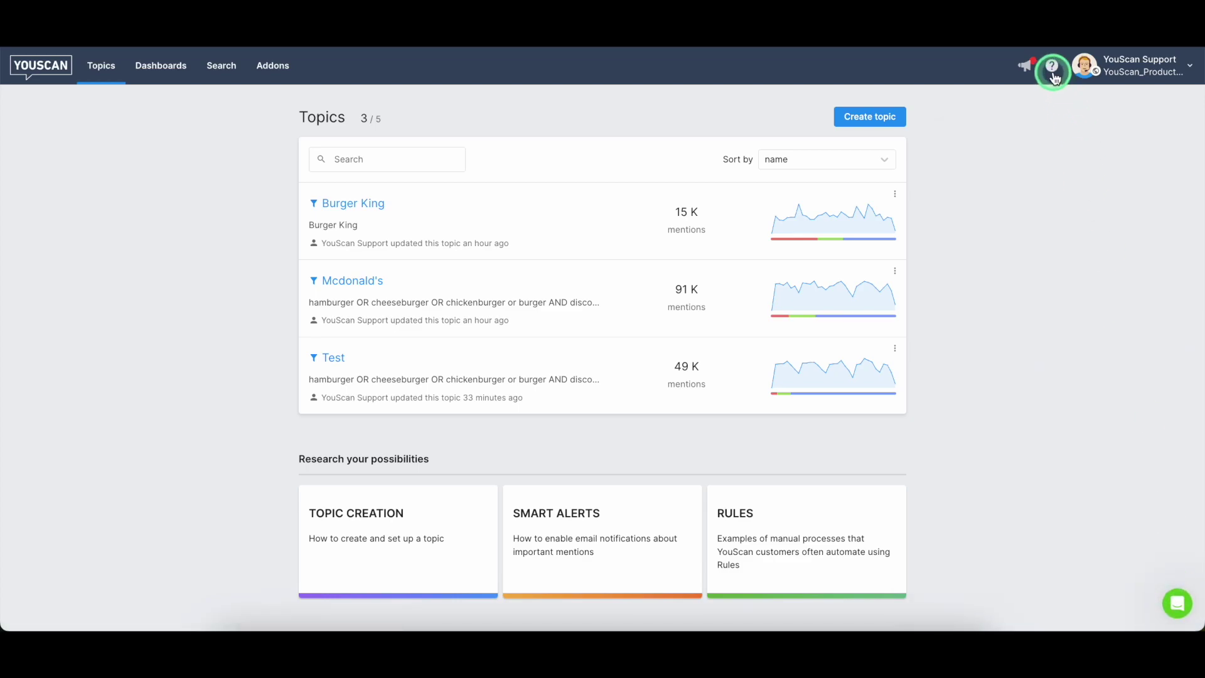
left_click(1049, 101)
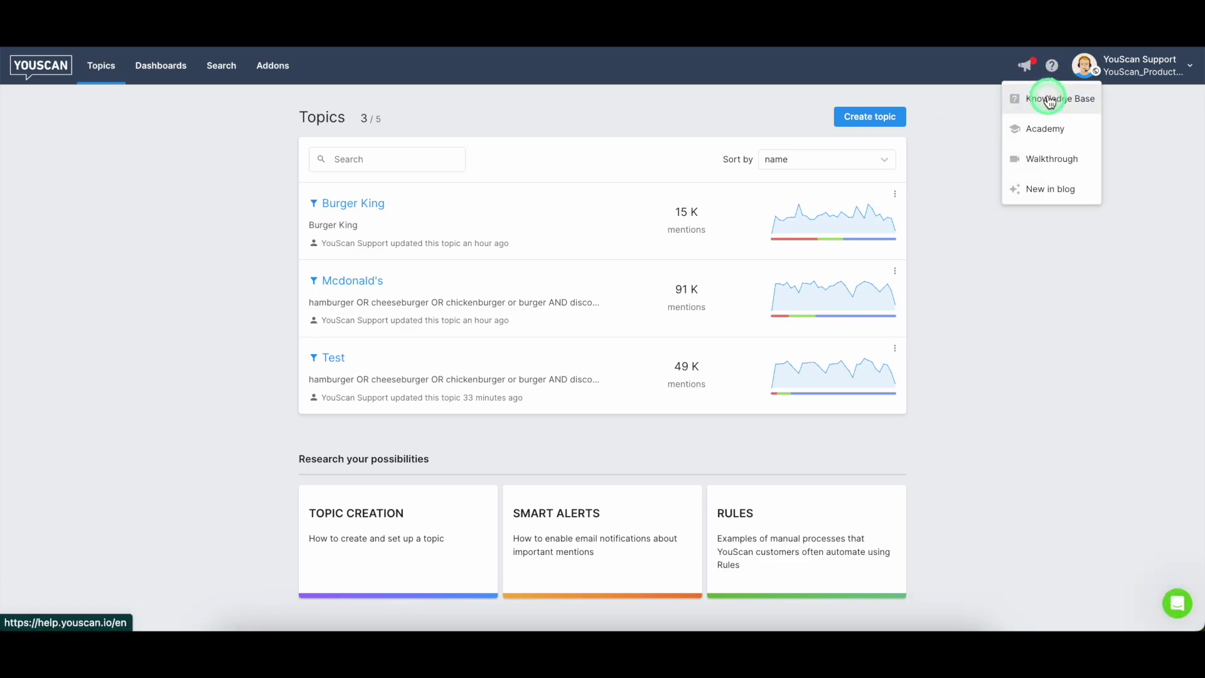